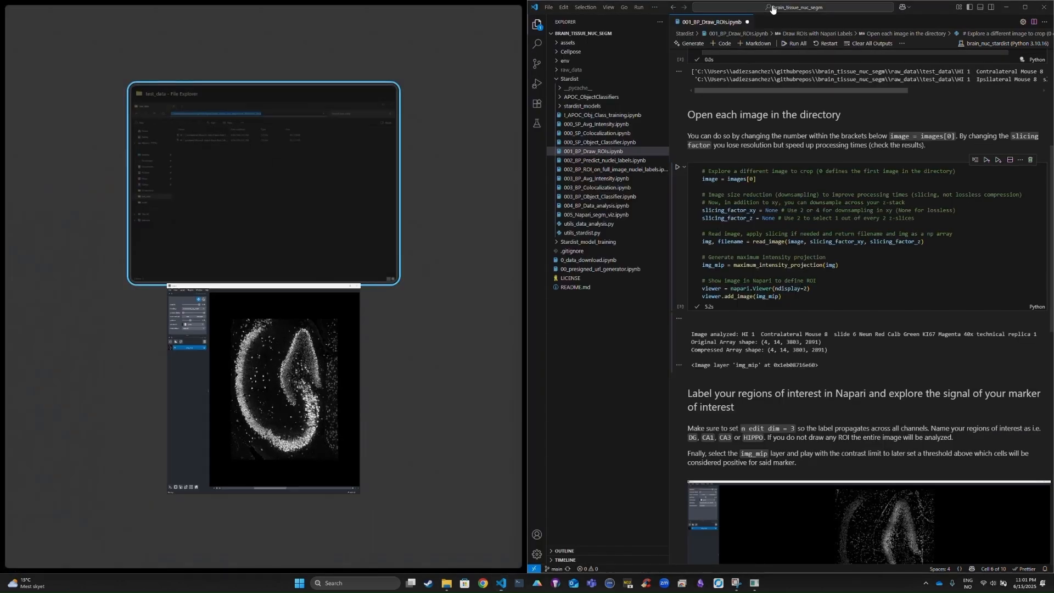
# Switch to the napari viewer and look through the channels of the image
pyautogui.click(292, 397)
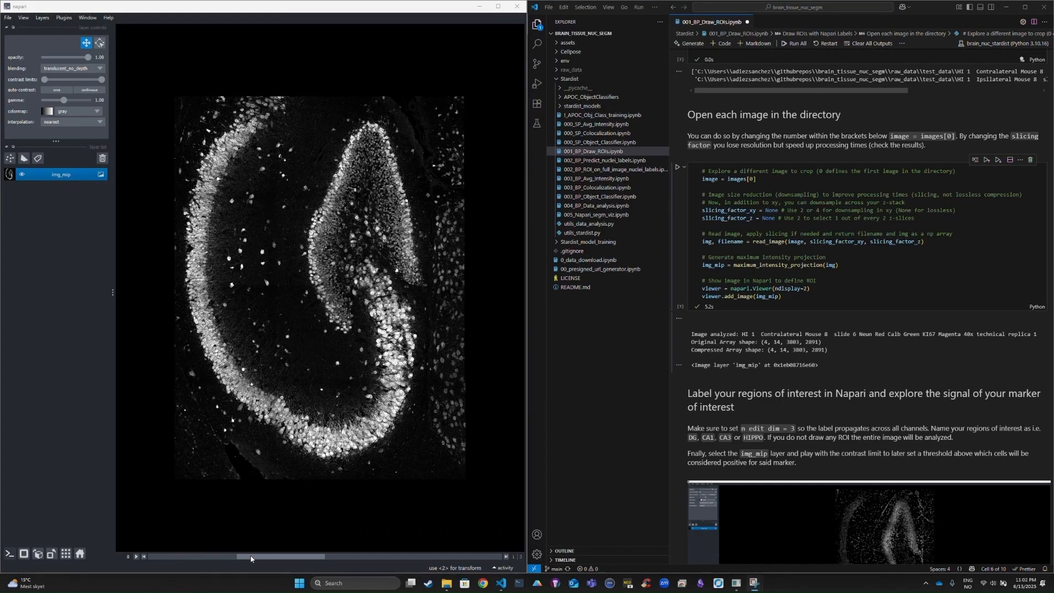
pyautogui.moveTo(250, 556); pyautogui.dragTo(274, 558)
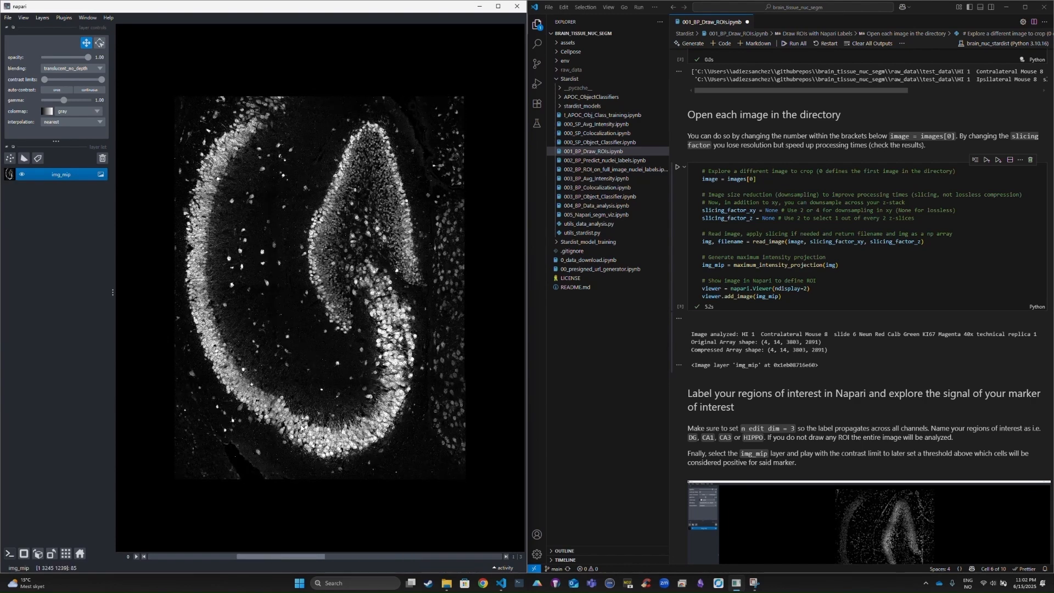
# Add a new labels layer, name it DG and make it the active layer
pyautogui.click(42, 161)
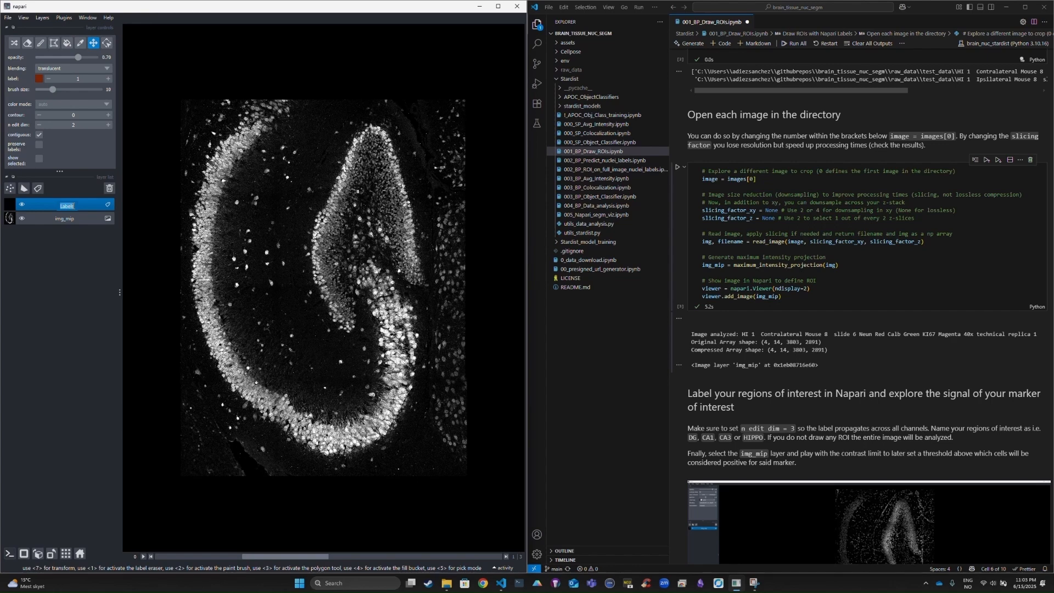
pyautogui.write('DG')
pyautogui.click(77, 240)
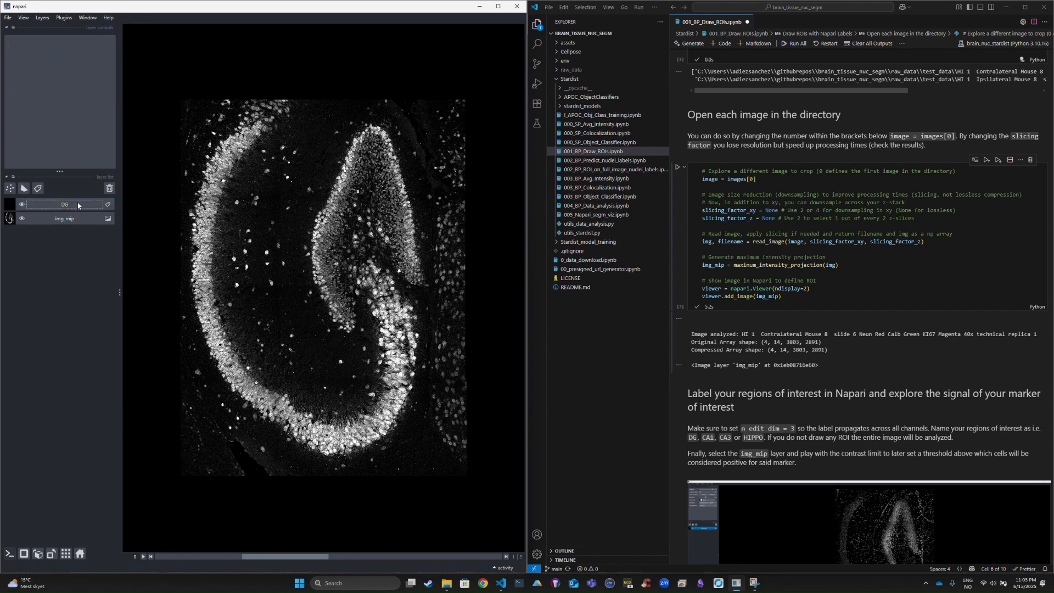
pyautogui.click(78, 205)
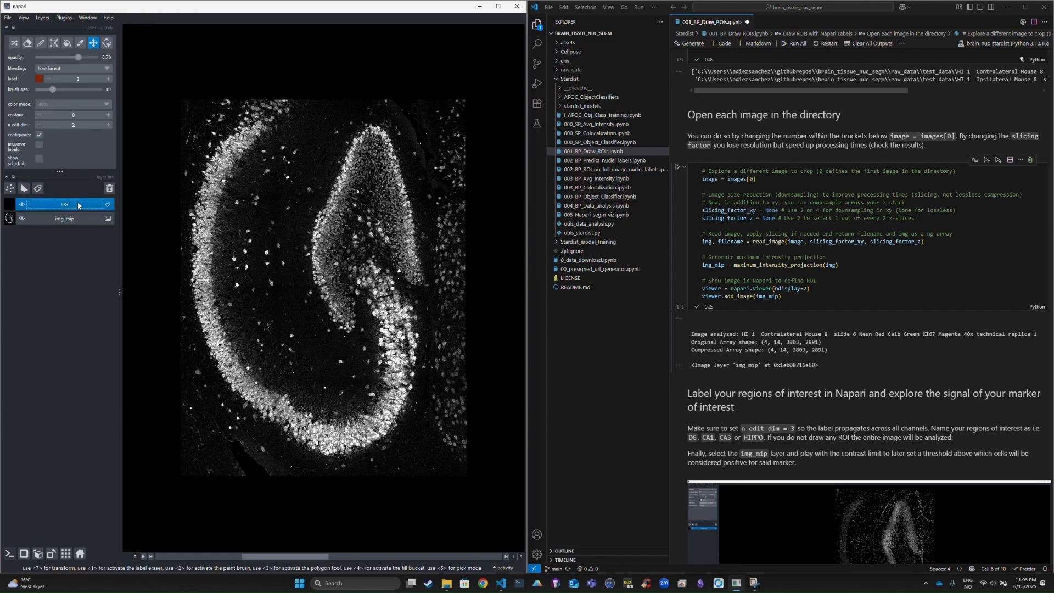
# Paint a closed brush outline around the inverted-V cell band on the DG layer and fill it with label 1
pyautogui.click(41, 44)
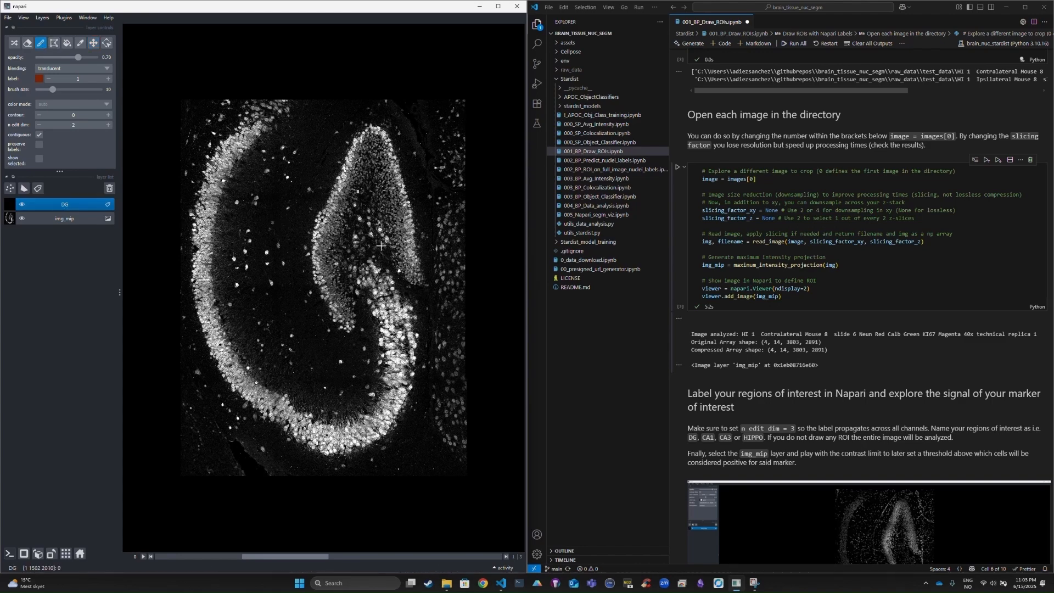
pyautogui.scroll(5, 362, 234)
pyautogui.scroll(2, 362, 234)
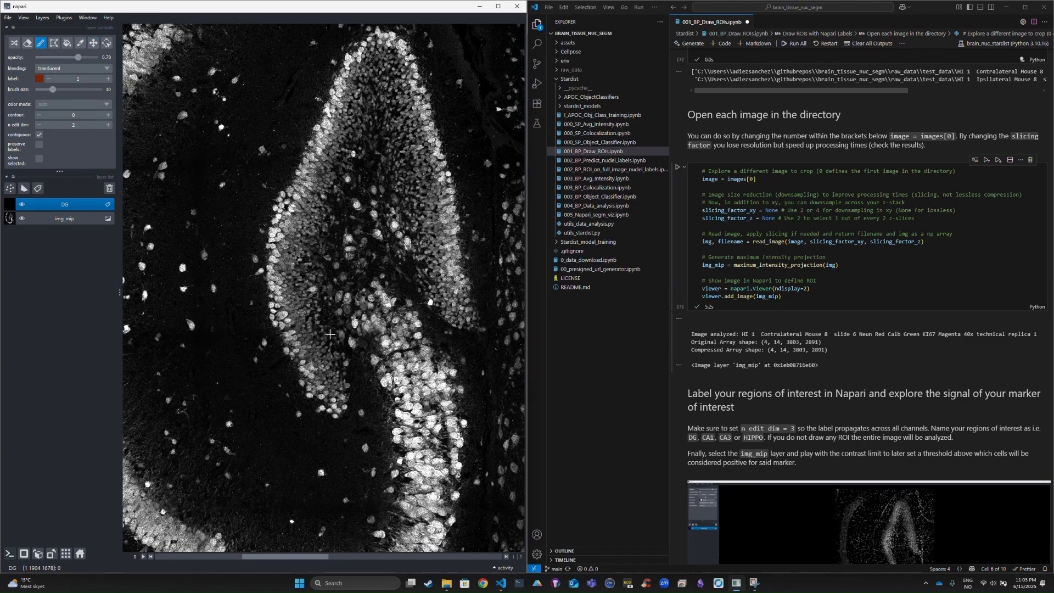
pyautogui.moveTo(318, 286)
pyautogui.mouseDown()
pyautogui.moveTo(352, 409)
pyautogui.moveTo(294, 385)
pyautogui.moveTo(266, 302)
pyautogui.moveTo(279, 205)
pyautogui.moveTo(343, 62)
pyautogui.moveTo(378, 27)
pyautogui.moveTo(436, 71)
pyautogui.moveTo(481, 321)
pyautogui.moveTo(439, 309)
pyautogui.moveTo(386, 164)
pyautogui.moveTo(354, 155)
pyautogui.moveTo(328, 209)
pyautogui.moveTo(317, 287)
pyautogui.mouseUp()
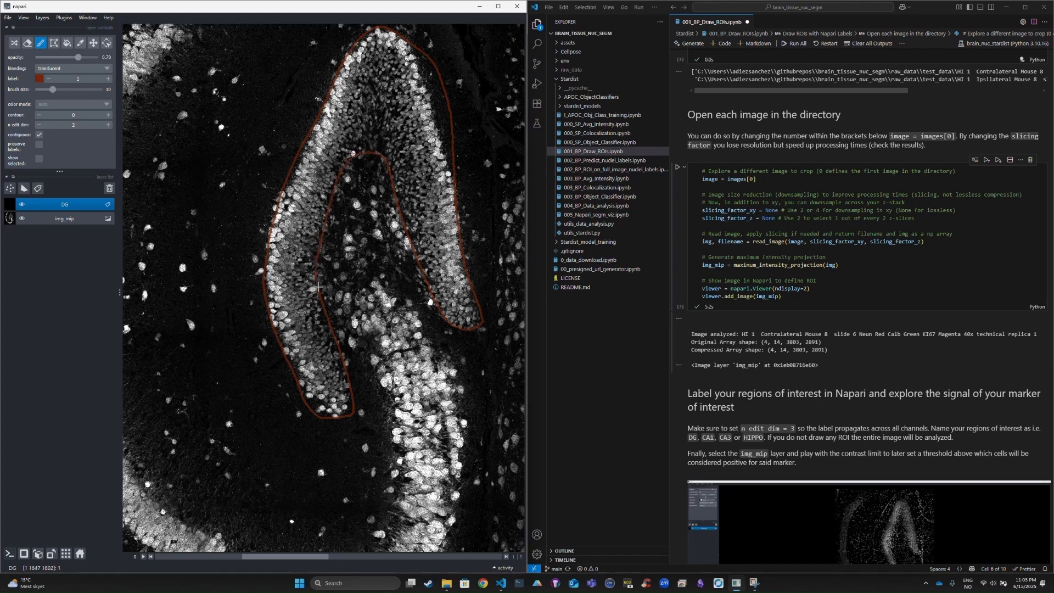
pyautogui.scroll(5, 316, 287)
pyautogui.scroll(-8, 321, 272)
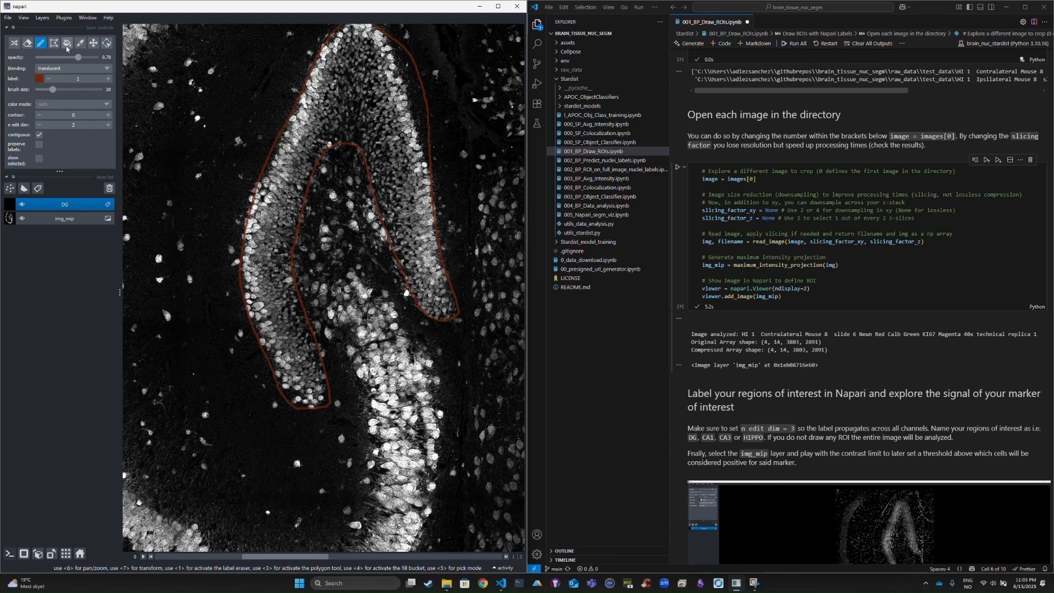
pyautogui.click(67, 44)
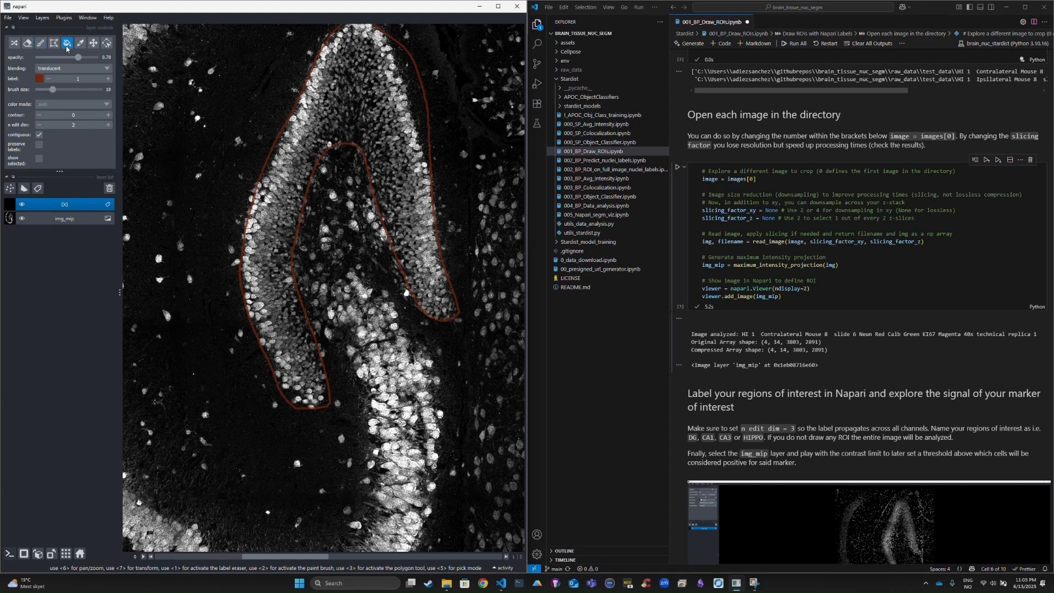
pyautogui.click(296, 150)
pyautogui.scroll(-3, 292, 159)
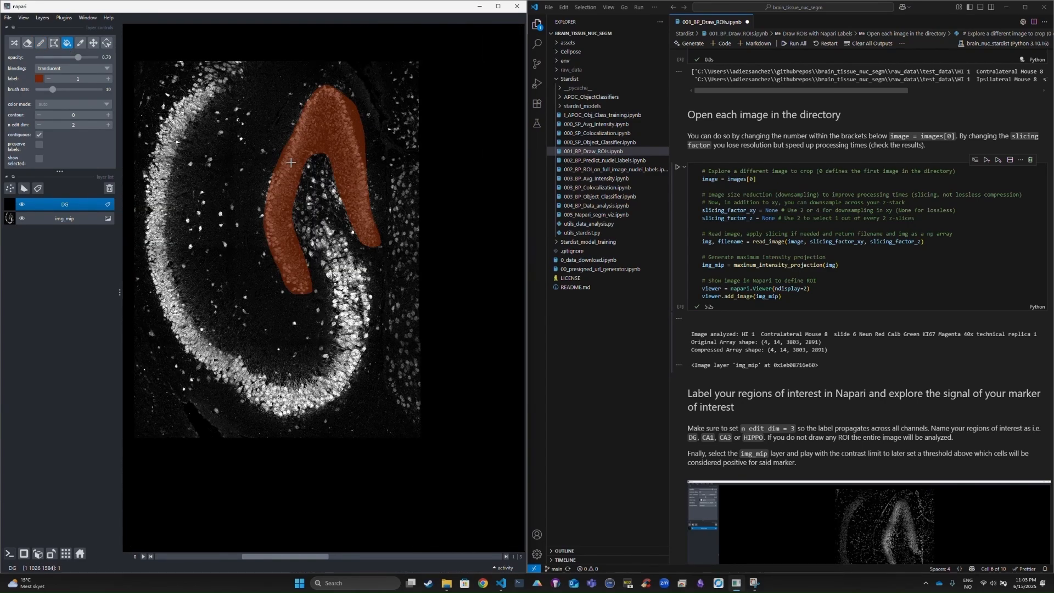
# Check the DG label in the other image channels and delete the DG layer
pyautogui.moveTo(267, 556); pyautogui.dragTo(291, 569)
pyautogui.click(110, 188)
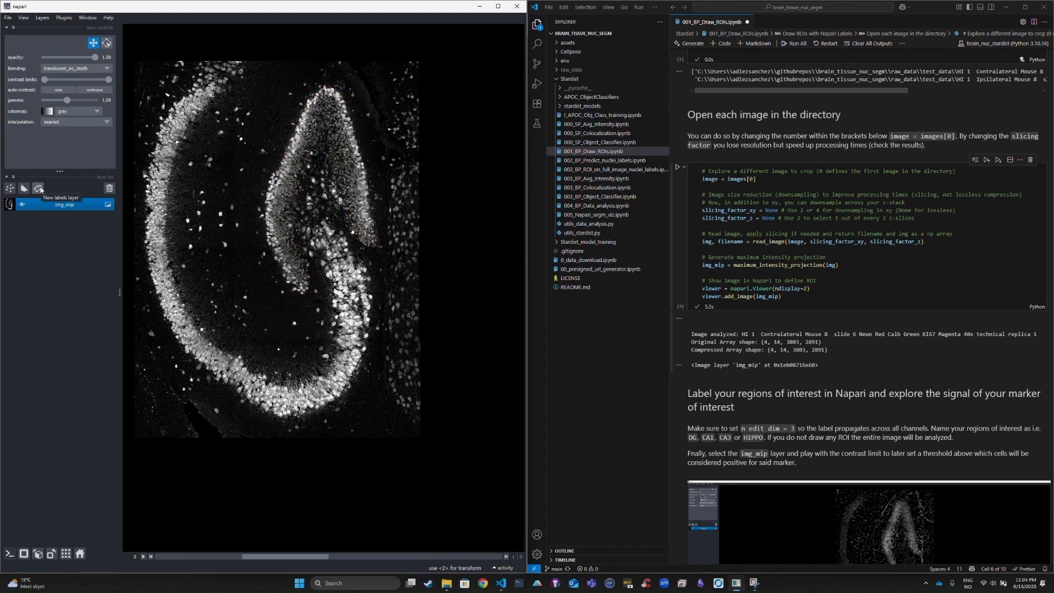
# Add a fresh labels layer named DG and set its number of edit dimensions to 3
pyautogui.click(39, 188)
pyautogui.doubleClick(67, 205)
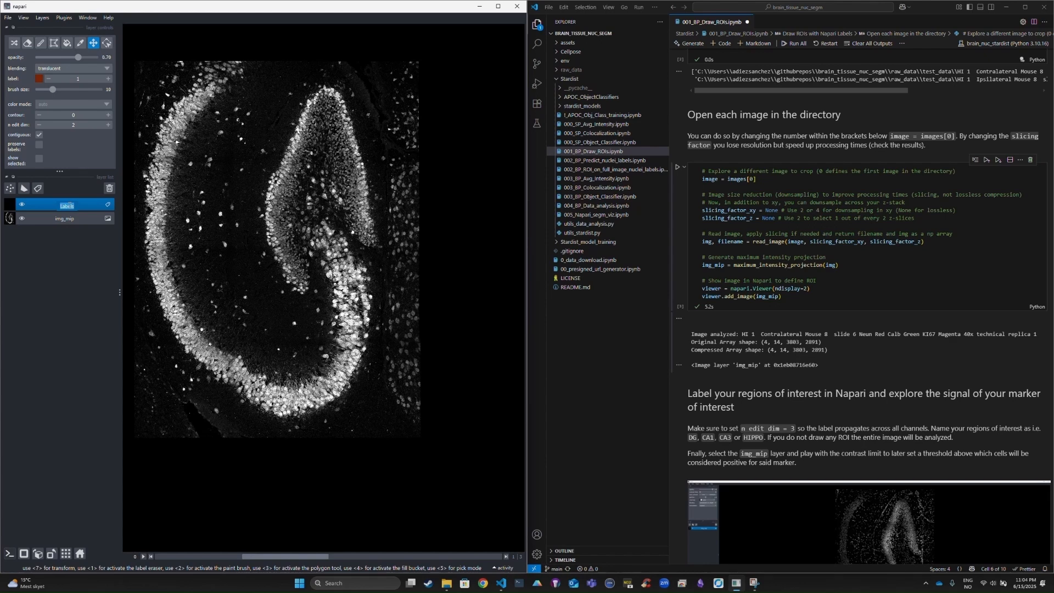
pyautogui.write('DG')
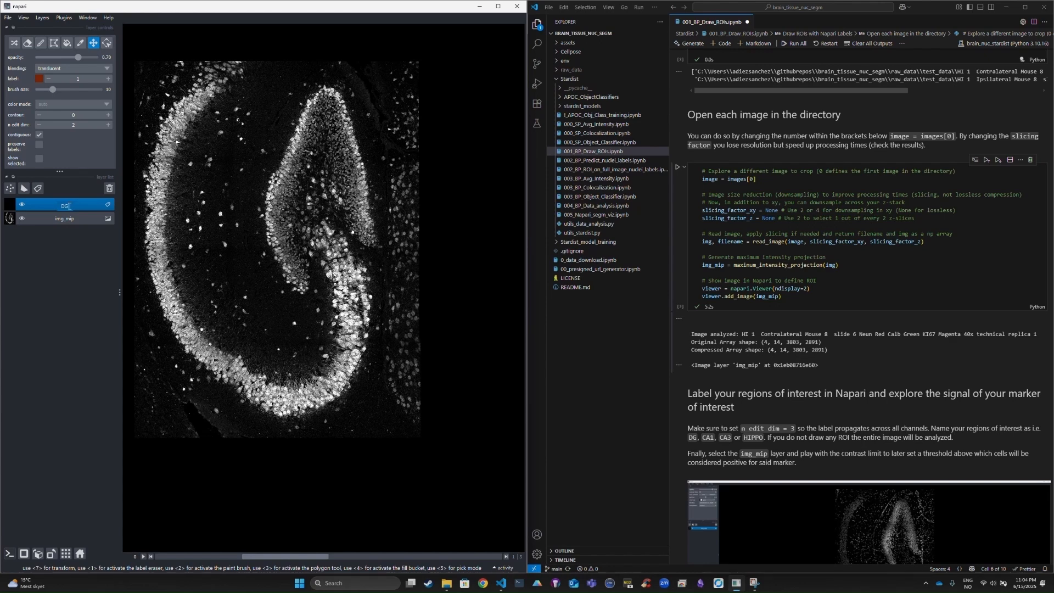
pyautogui.click(108, 125)
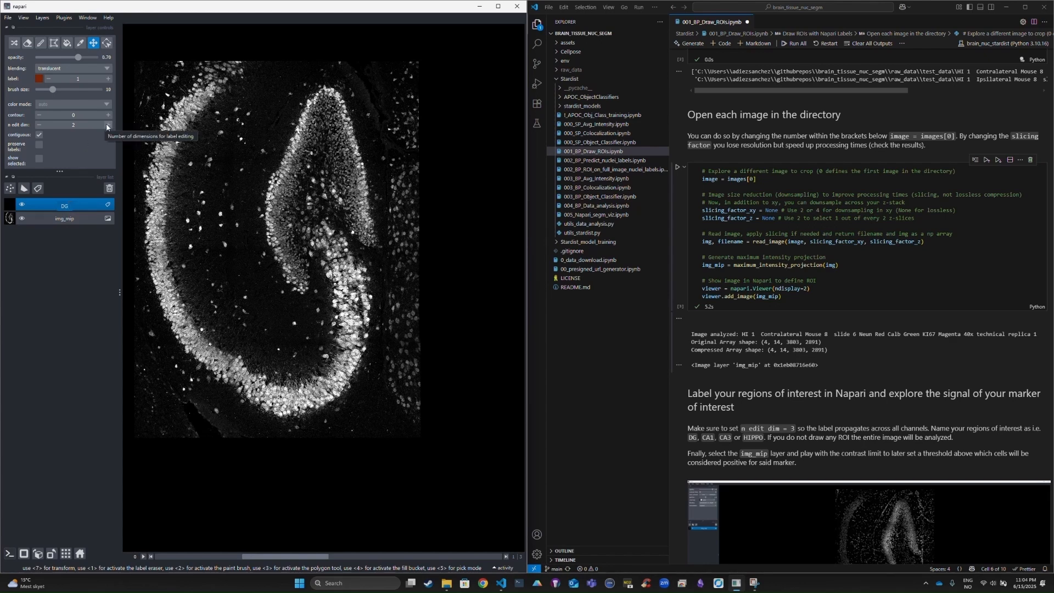
# Outline the inverted-V cell band on the DG layer with the paintbrush, fill it with label 1 and check it across channels
pyautogui.click(41, 48)
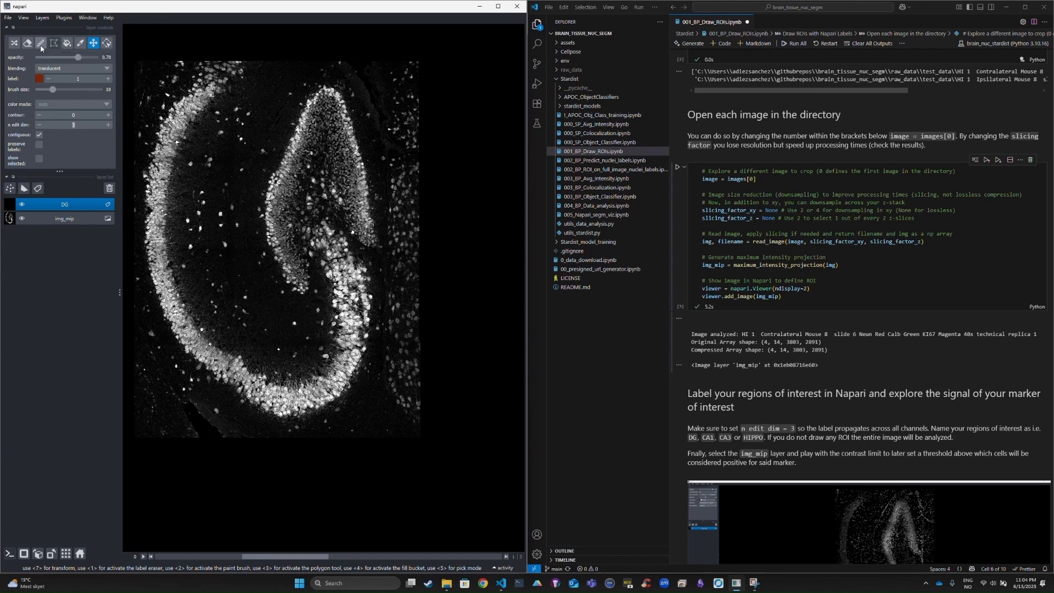
pyautogui.moveTo(296, 189)
pyautogui.mouseDown()
pyautogui.moveTo(310, 269)
pyautogui.moveTo(300, 291)
pyautogui.moveTo(264, 245)
pyautogui.moveTo(267, 181)
pyautogui.moveTo(380, 247)
pyautogui.mouseUp()
pyautogui.press('f')
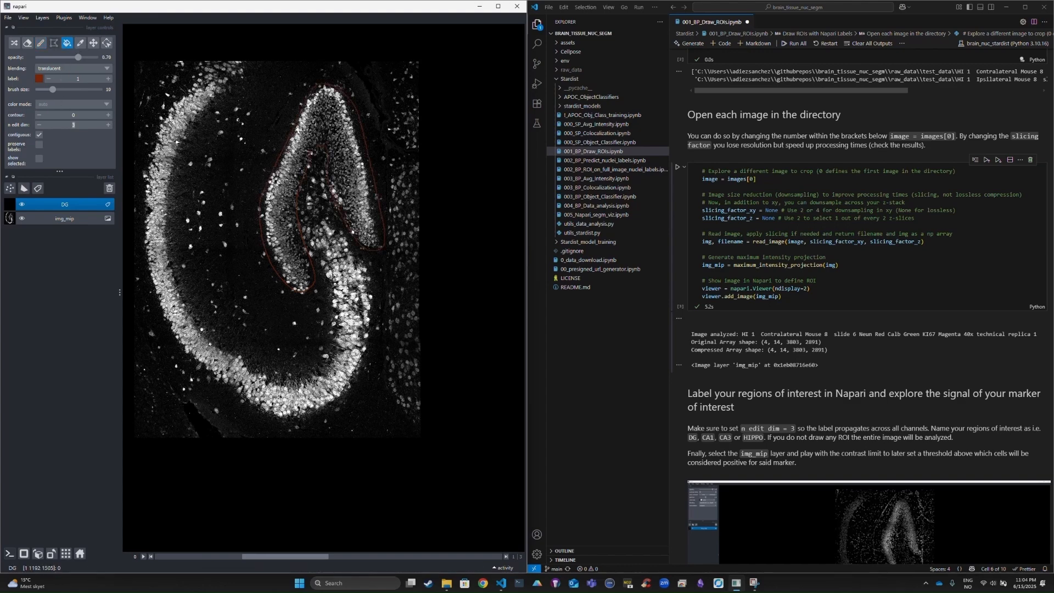
pyautogui.click(283, 179)
pyautogui.click(388, 558)
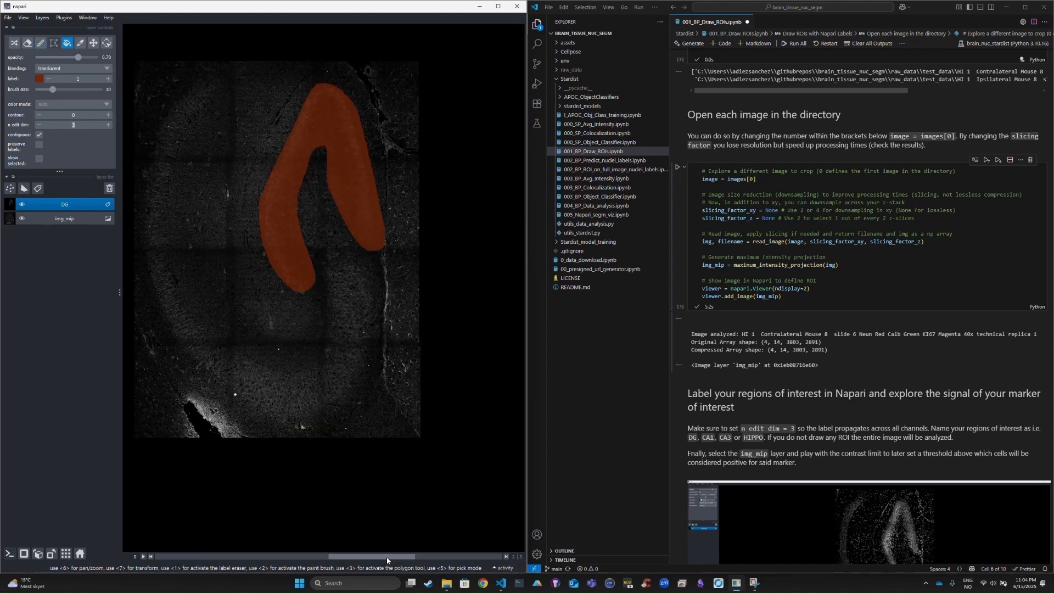
pyautogui.moveTo(388, 558); pyautogui.dragTo(336, 558)
# Add another labels layer, name it CA and make it the active layer
pyautogui.click(66, 204)
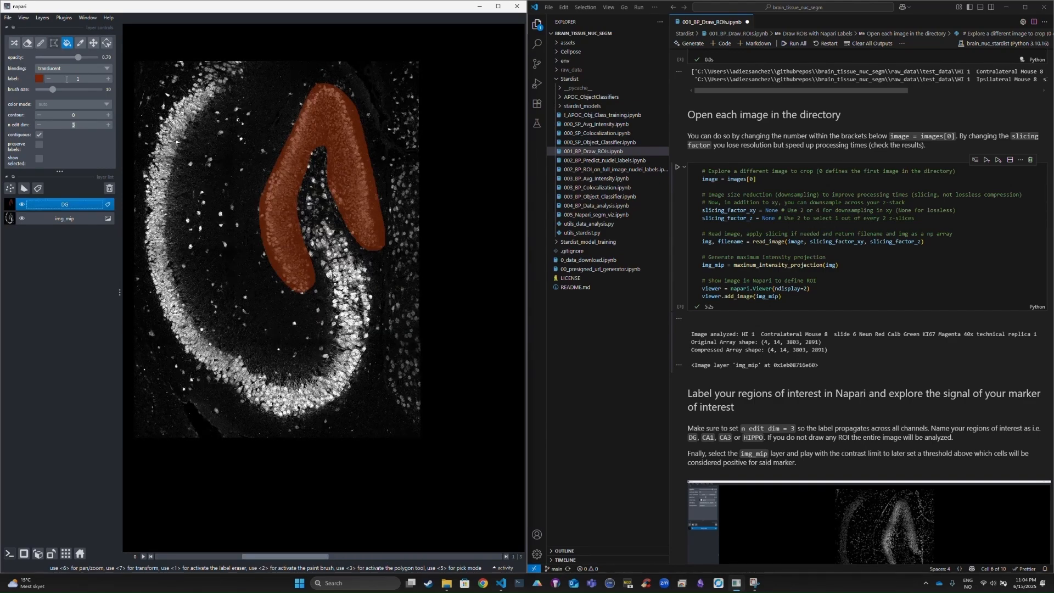
pyautogui.click(38, 188)
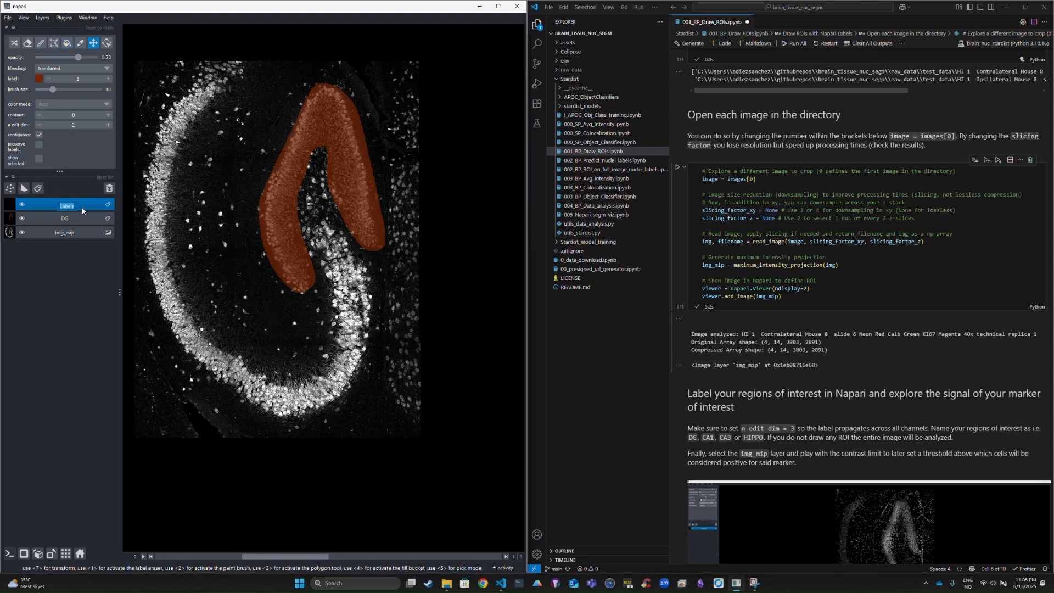
pyautogui.click(92, 268)
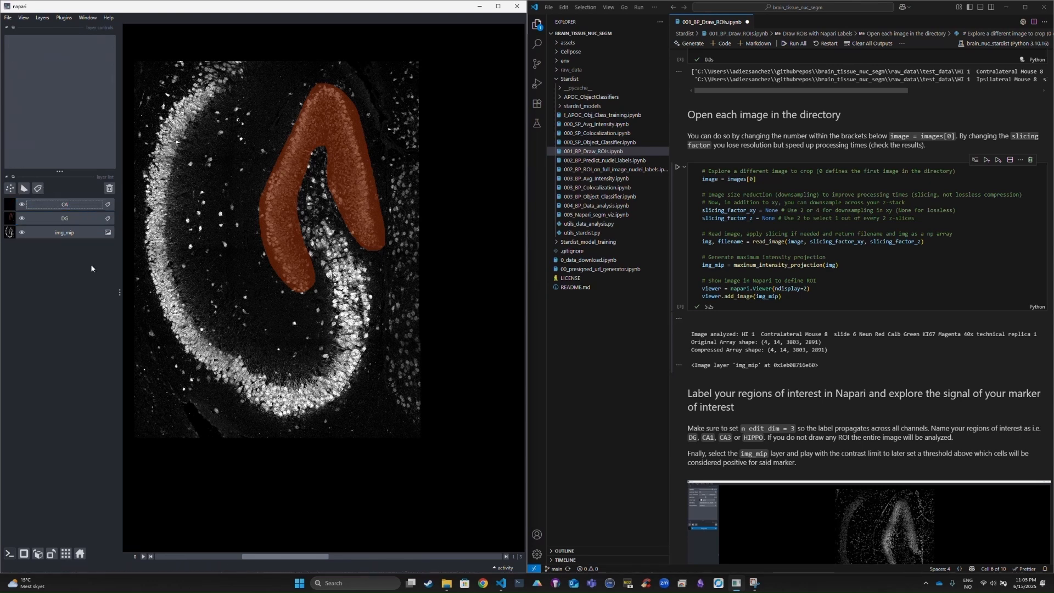
pyautogui.click(65, 203)
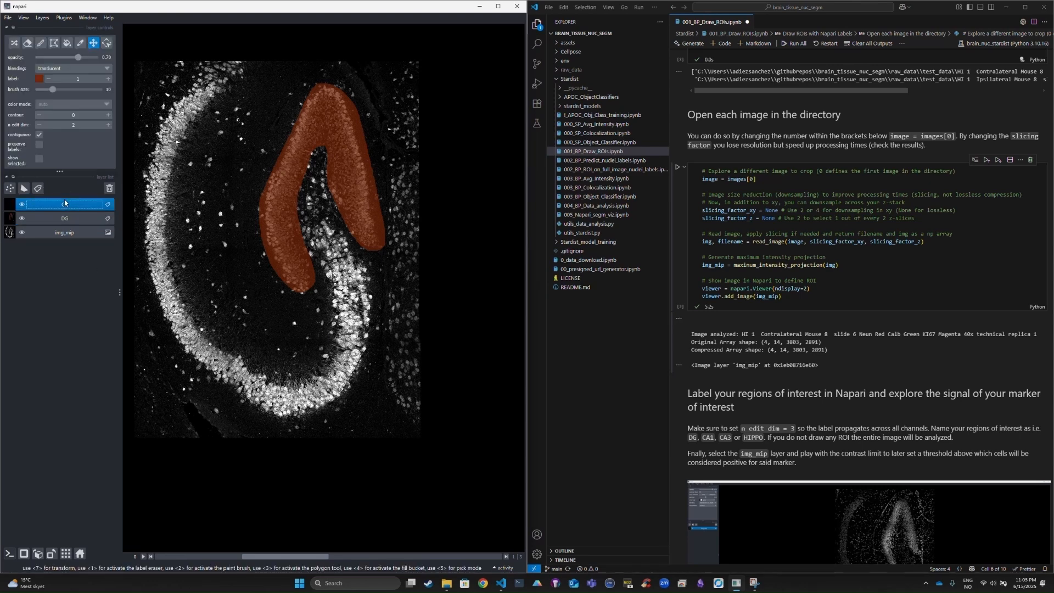
# Paint a closed outline around the long C-shaped cell band on the CA layer using label 2
pyautogui.click(41, 44)
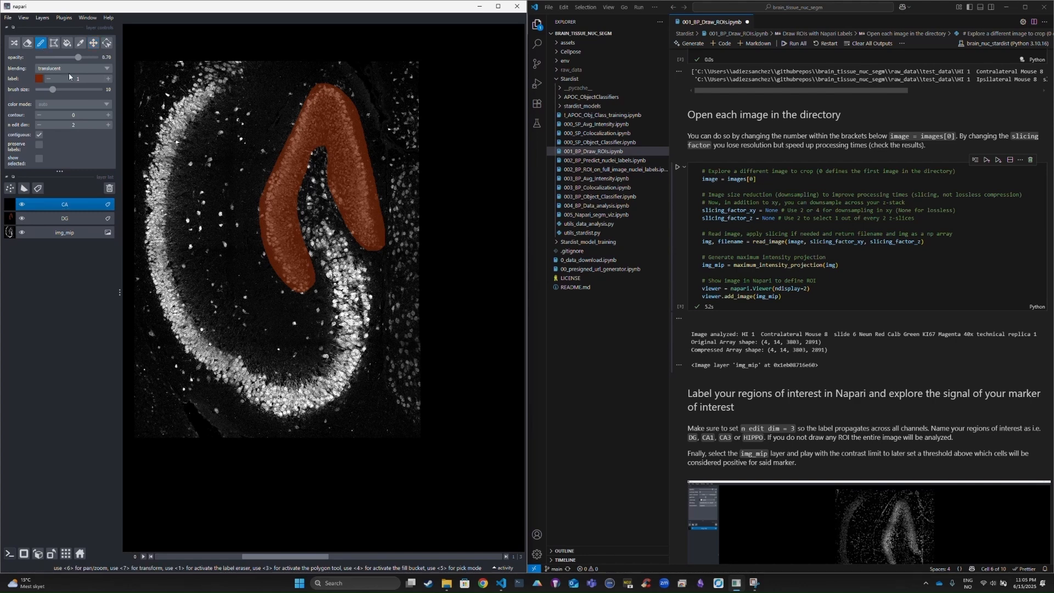
pyautogui.click(108, 78)
pyautogui.moveTo(170, 248)
pyautogui.mouseDown()
pyautogui.moveTo(171, 162)
pyautogui.moveTo(233, 79)
pyautogui.moveTo(203, 75)
pyautogui.moveTo(150, 151)
pyautogui.moveTo(142, 226)
pyautogui.moveTo(159, 302)
pyautogui.moveTo(368, 277)
pyautogui.moveTo(319, 272)
pyautogui.moveTo(336, 345)
pyautogui.moveTo(187, 307)
pyautogui.moveTo(167, 253)
pyautogui.mouseUp()
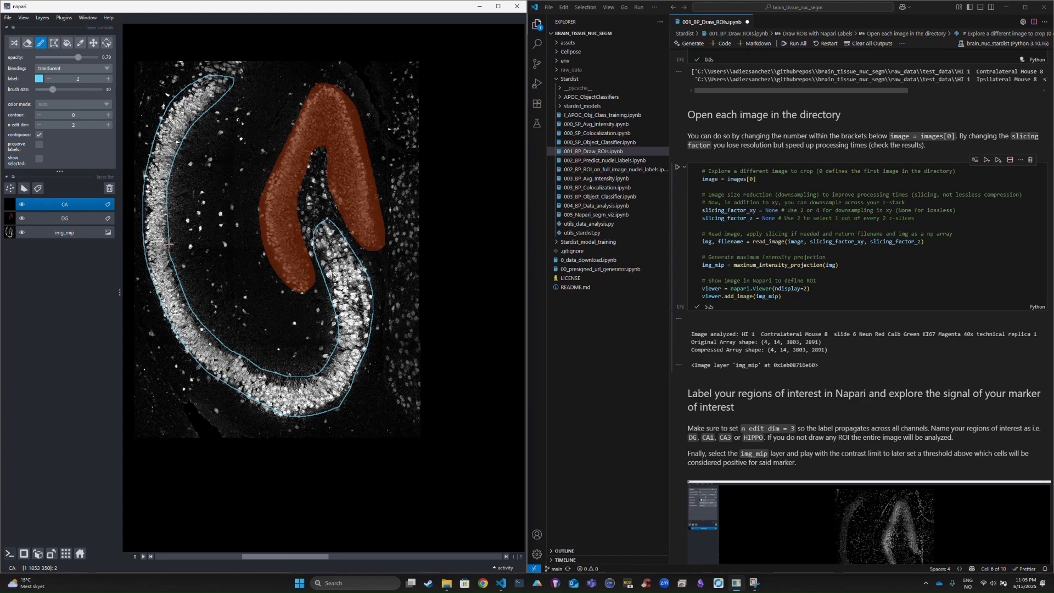
# Fill the outlined C-shaped band on the CA layer with label 2 and inspect the filled region
pyautogui.scroll(5, 164, 256)
pyautogui.scroll(3, 165, 256)
pyautogui.click(67, 43)
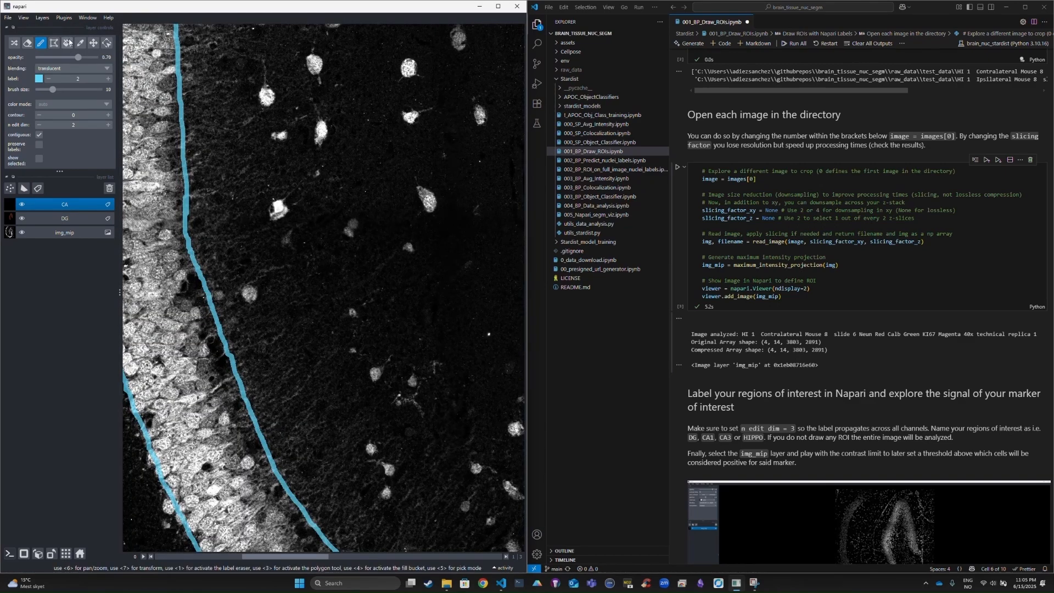
pyautogui.click(135, 97)
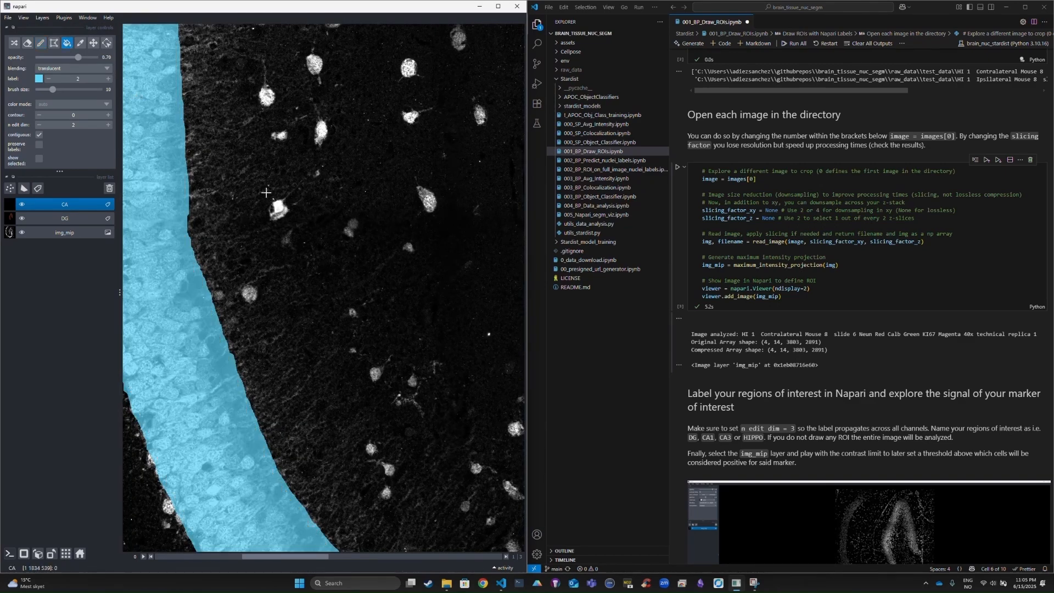
pyautogui.scroll(-1, 266, 192)
pyautogui.scroll(-6, 266, 192)
pyautogui.scroll(4, 303, 174)
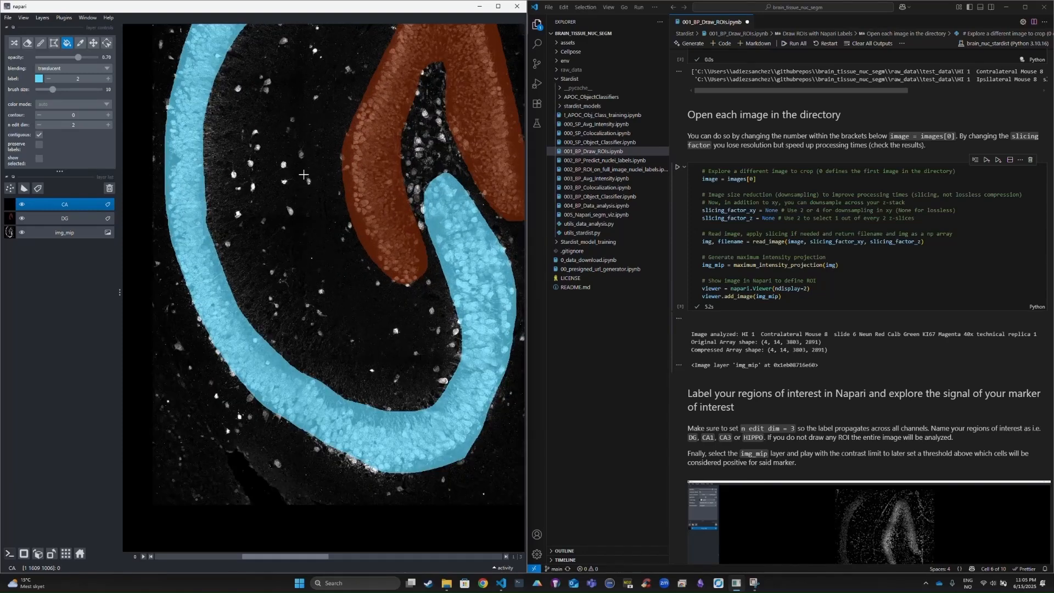
pyautogui.scroll(-3, 303, 174)
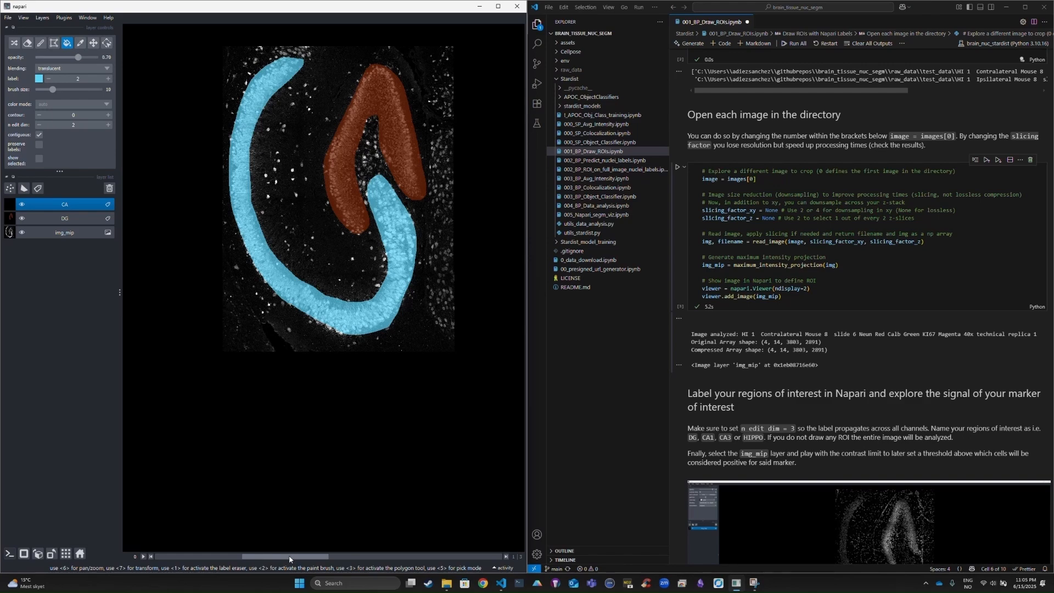
pyautogui.moveTo(289, 556)
pyautogui.mouseDown()
pyautogui.moveTo(201, 553)
pyautogui.moveTo(476, 562)
pyautogui.moveTo(181, 554)
pyautogui.moveTo(290, 555)
pyautogui.mouseUp()
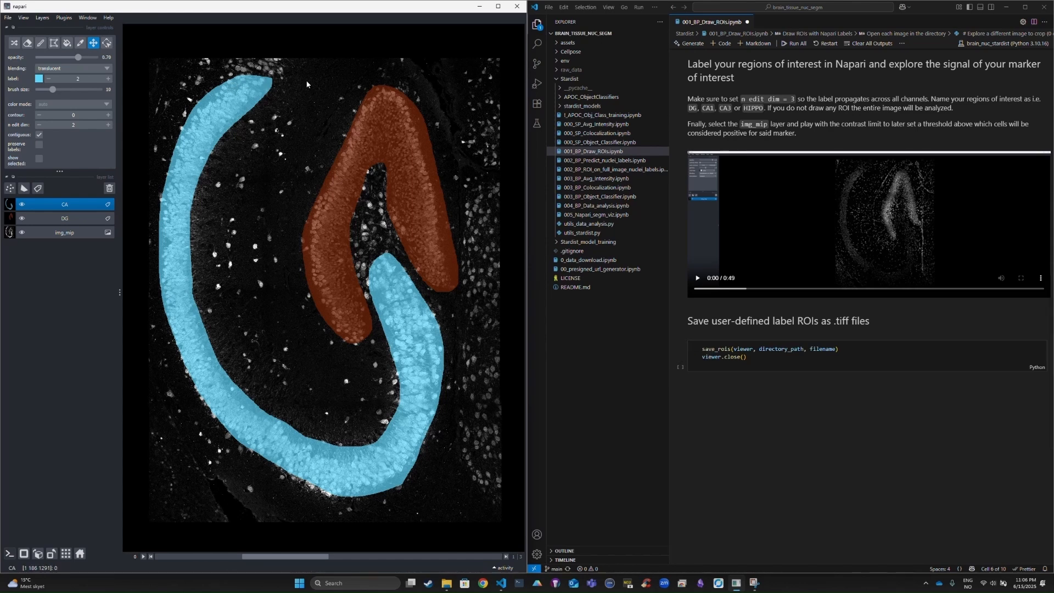
# Run the notebook cell that saves the user-defined ROIs as .tiff files and closes the viewer
pyautogui.scroll(3, 780, 115)
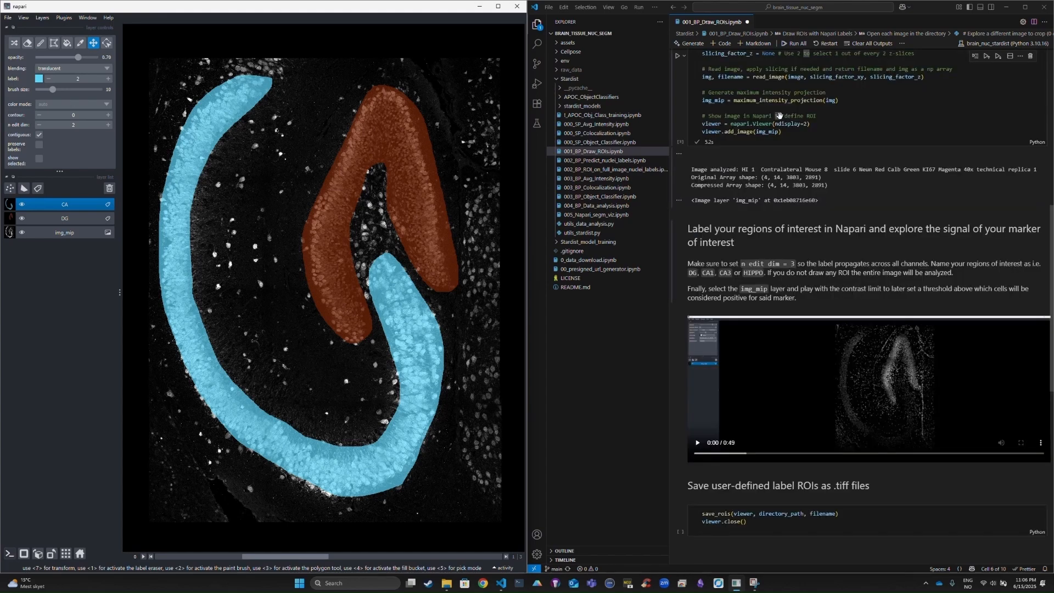
pyautogui.scroll(-3, 780, 115)
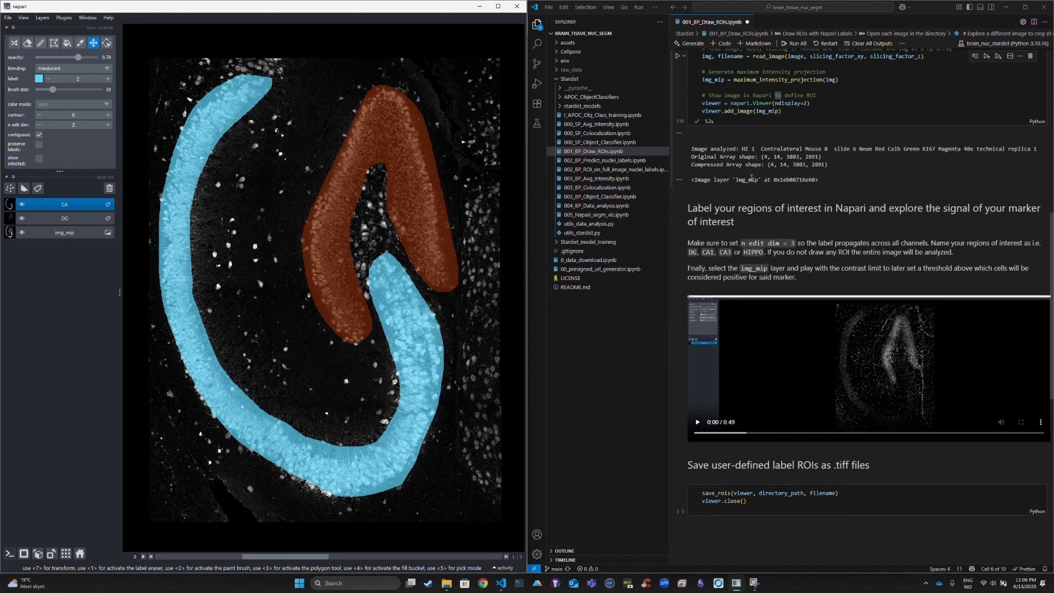
pyautogui.click(677, 345)
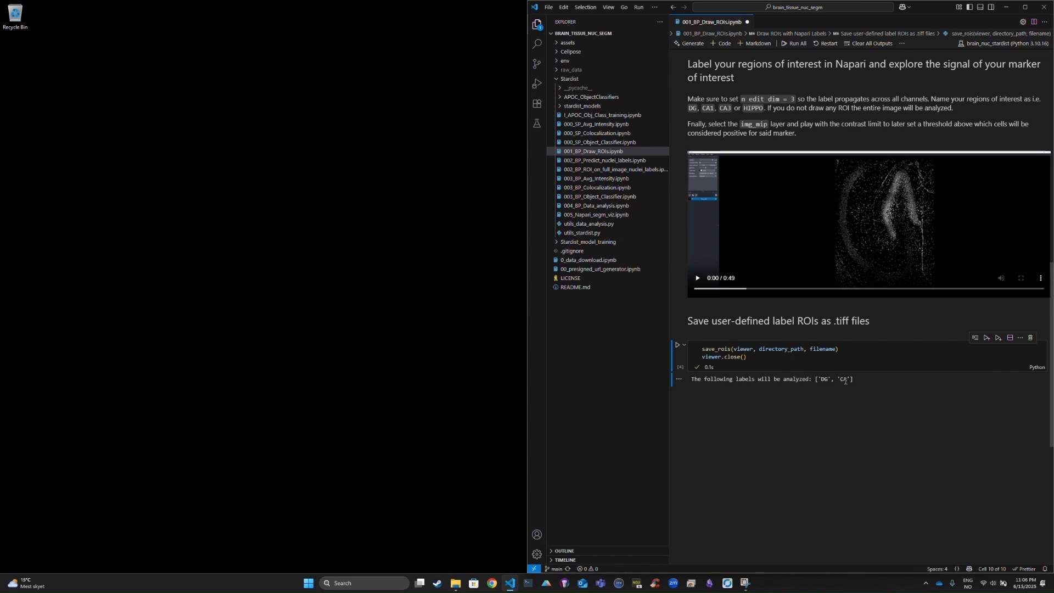
# Expand raw_data/test_data, its ROIs folder and the CA subfolder in the project files to examine the saved label file
pyautogui.click(597, 71)
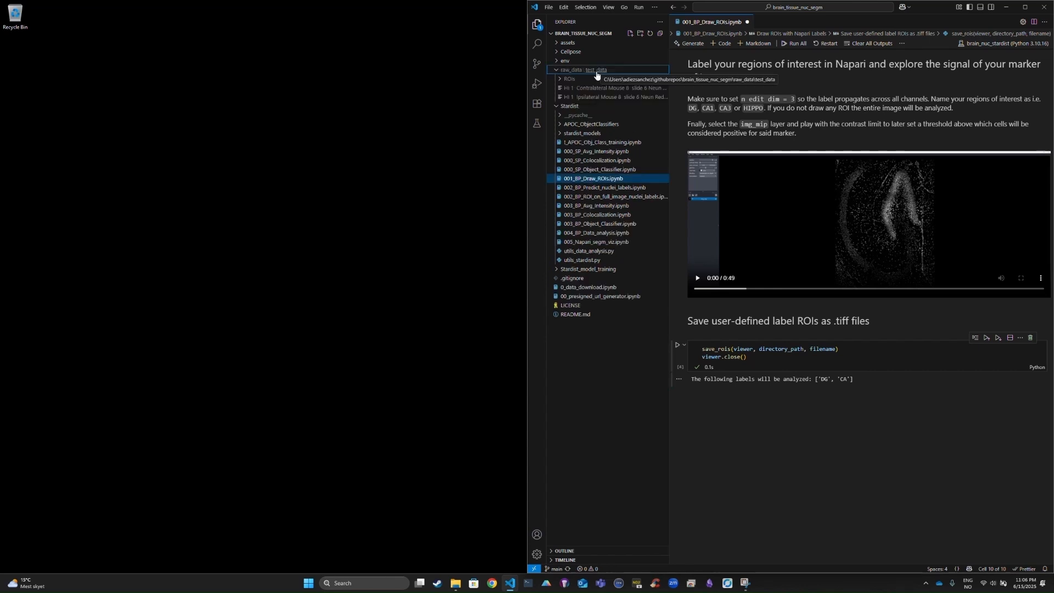
pyautogui.click(571, 79)
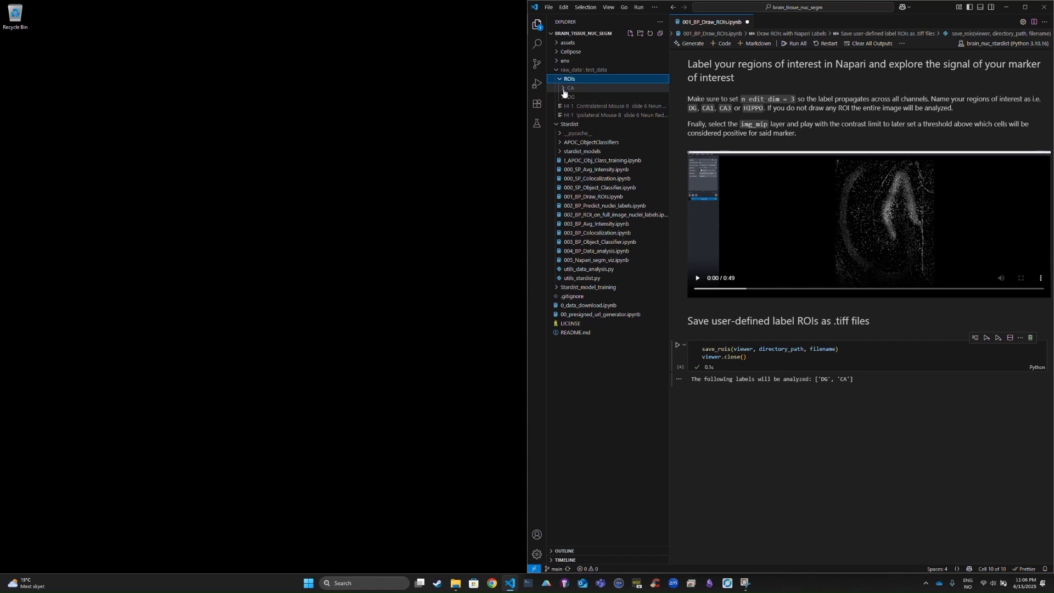
pyautogui.click(564, 89)
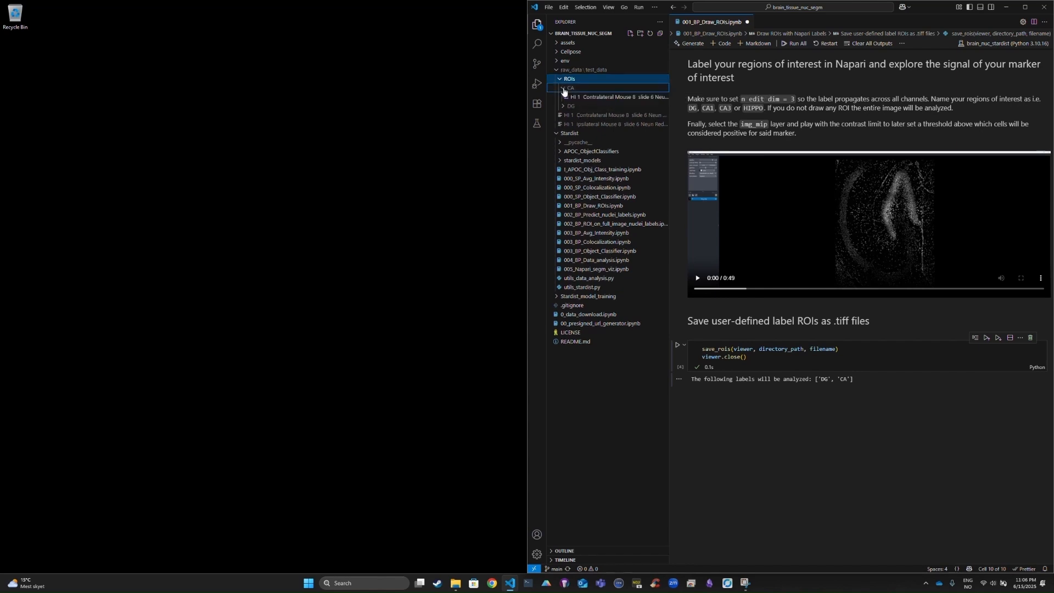
# Expand the DG subfolder under ROIs to examine its saved label file
pyautogui.click(624, 107)
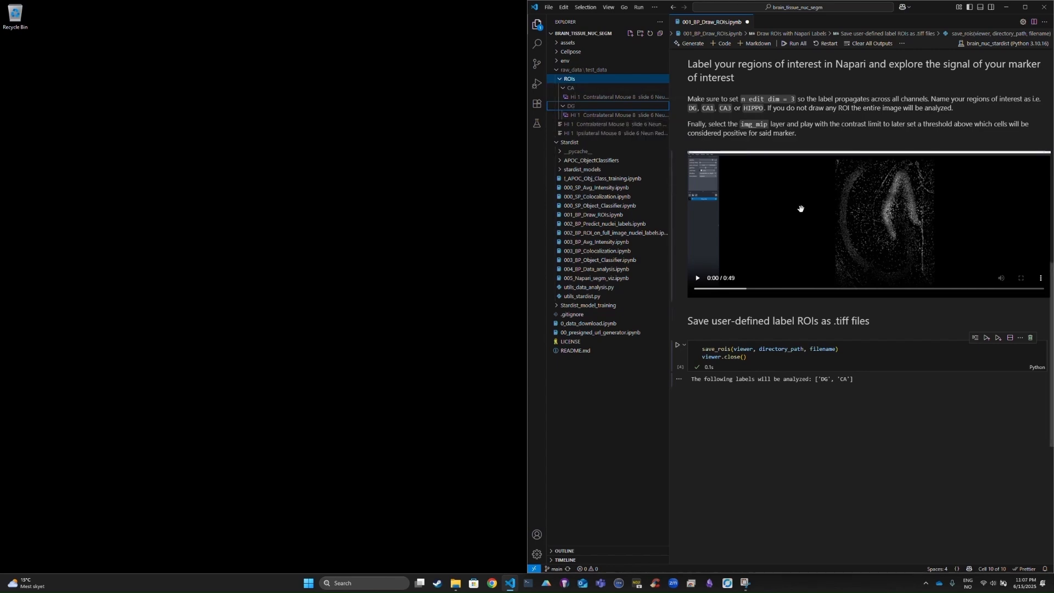
# Set the image index to images[1] in the image-opening cell and run it to open the second image in napari
pyautogui.scroll(4, 802, 218)
pyautogui.scroll(4, 802, 218)
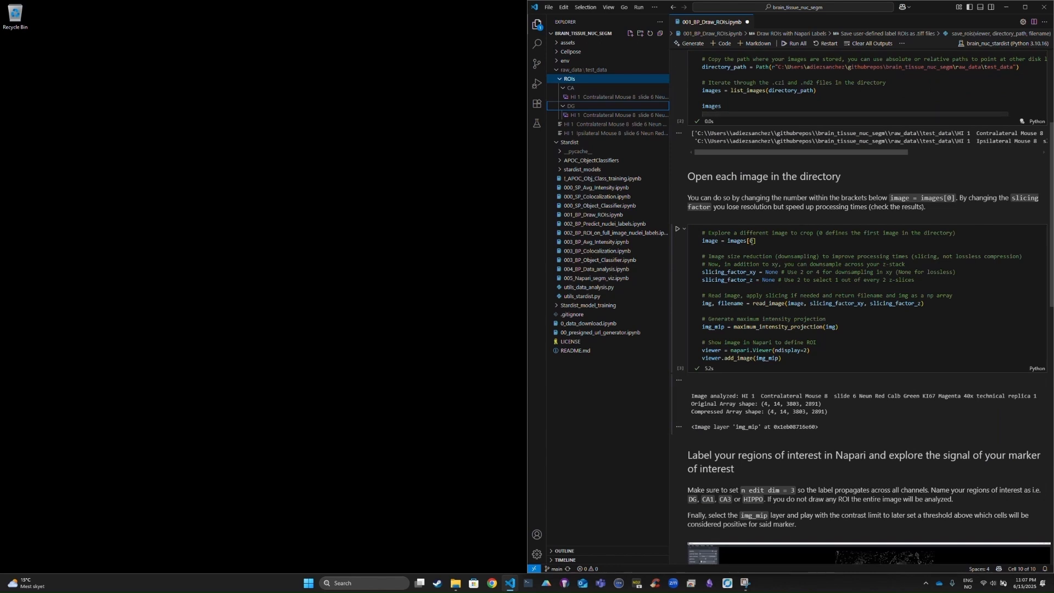
pyautogui.click(795, 274)
pyautogui.write('1')
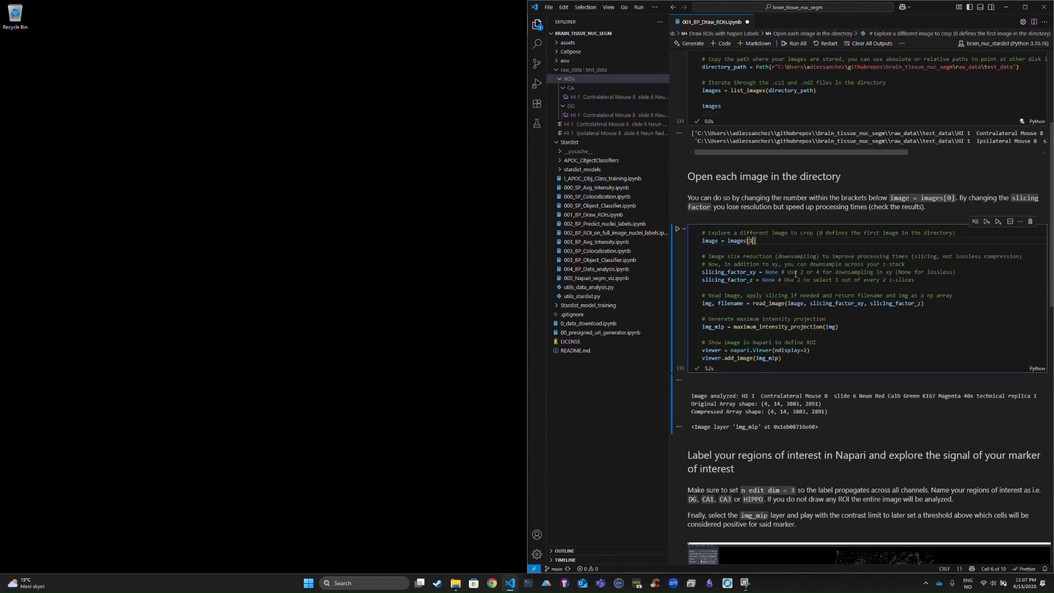
pyautogui.click(677, 230)
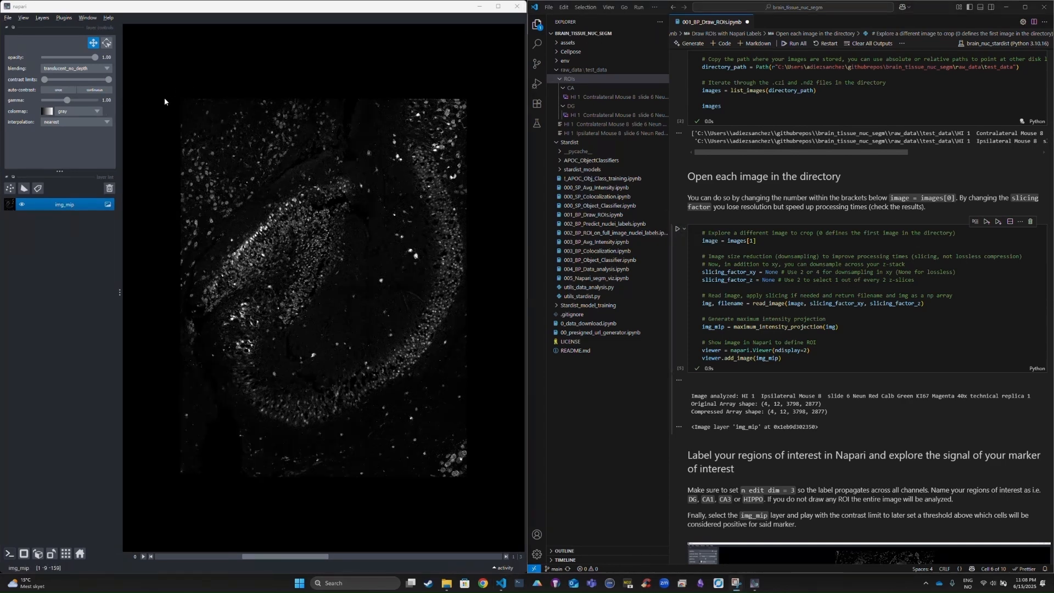
# Add a new labels layer to the ipsilateral image and name it DG
pyautogui.click(39, 190)
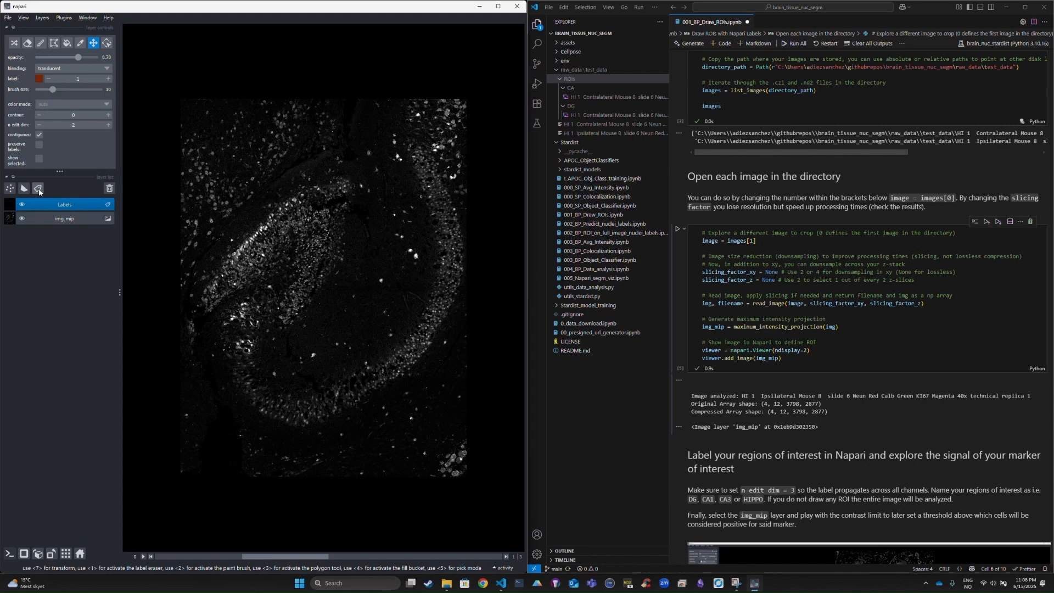
pyautogui.doubleClick(51, 205)
pyautogui.write('DG')
pyautogui.press('Return')
# Paint a closed outline around the slanted V-shaped cell band on the DG layer with label 1 and fill it
pyautogui.press('2')
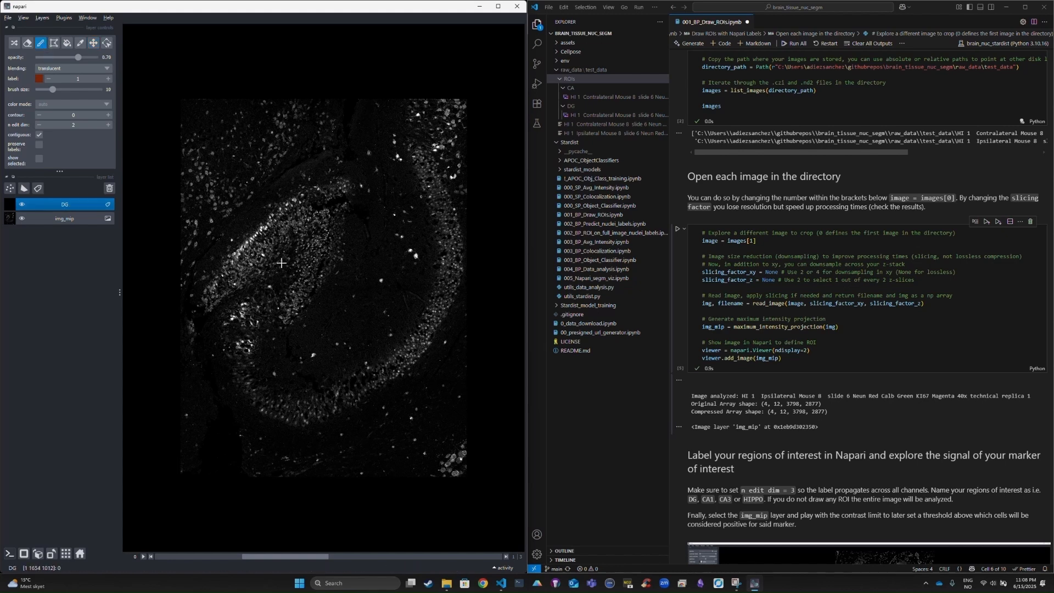
pyautogui.moveTo(285, 260); pyautogui.dragTo(203, 316)
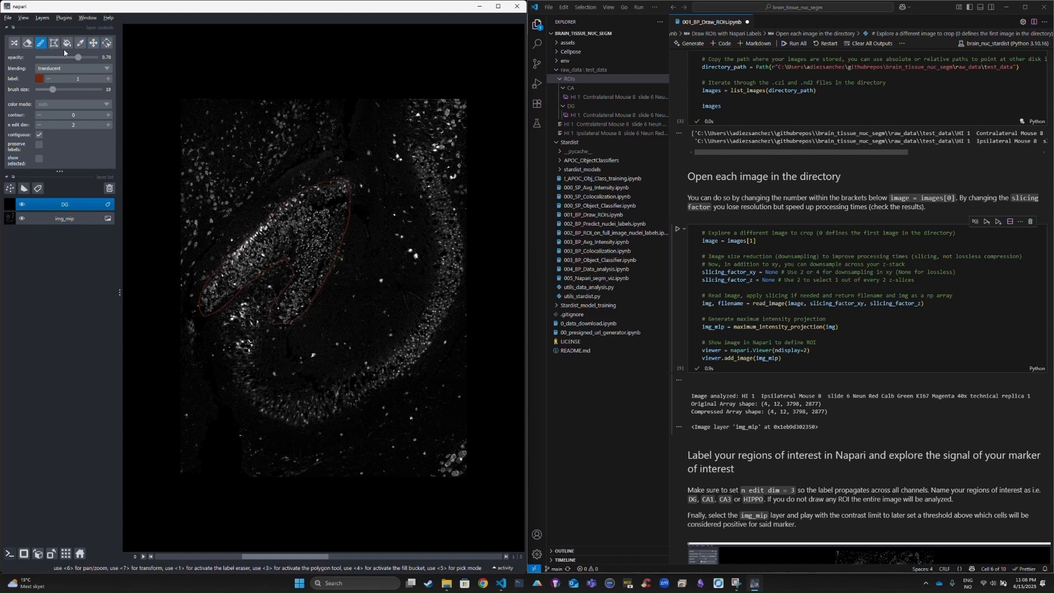
pyautogui.click(66, 43)
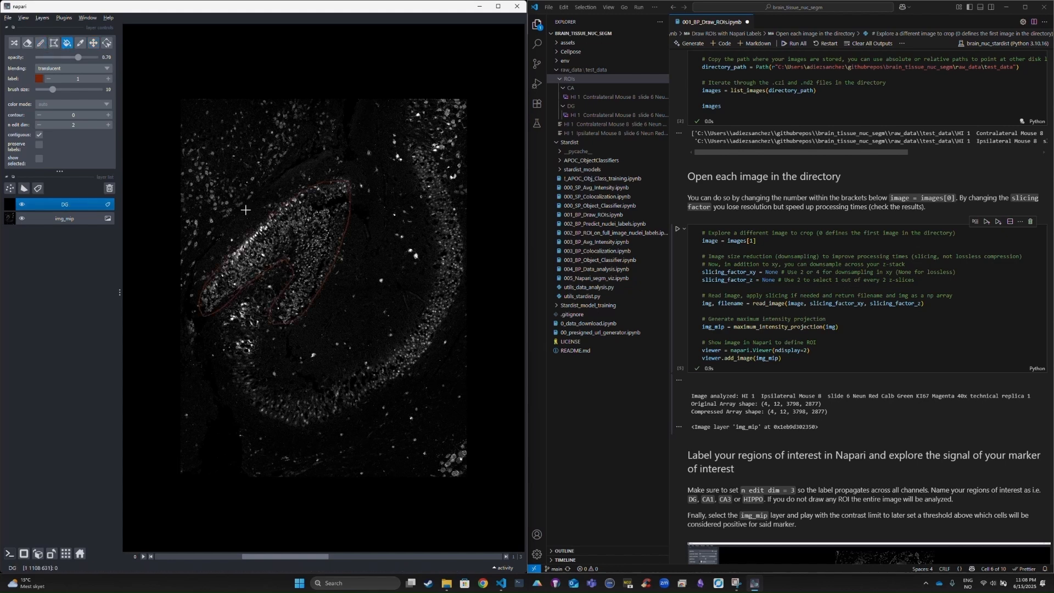
pyautogui.click(284, 227)
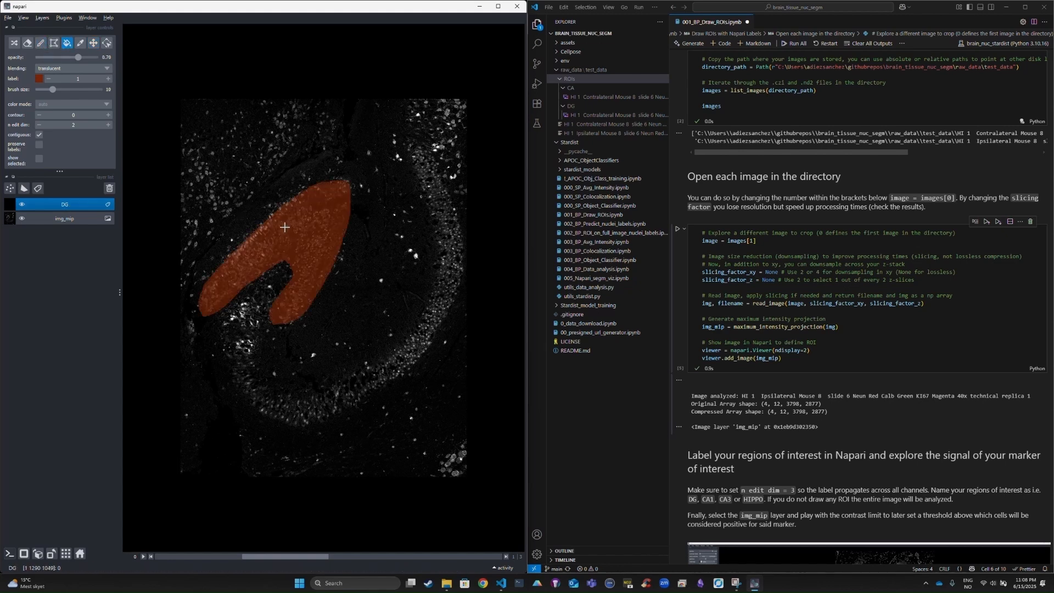
# Add a second labels layer above DG and name it CA
pyautogui.click(42, 192)
pyautogui.doubleClick(65, 204)
pyautogui.write('CA')
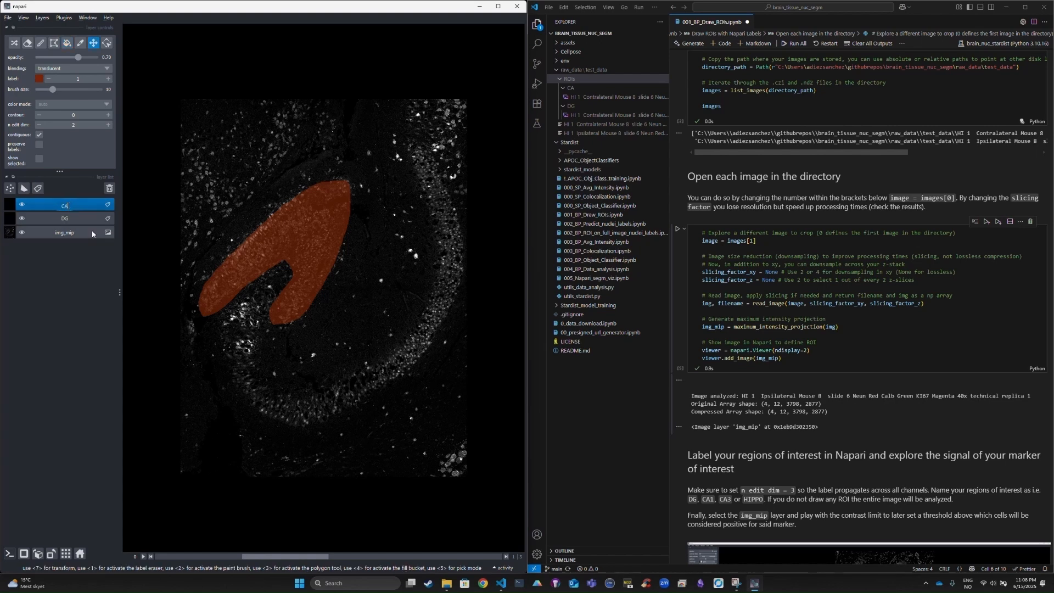
# Using label 2 on the CA layer, paint a closed outline around the long curved cell band and fill it
pyautogui.click(108, 80)
pyautogui.click(42, 45)
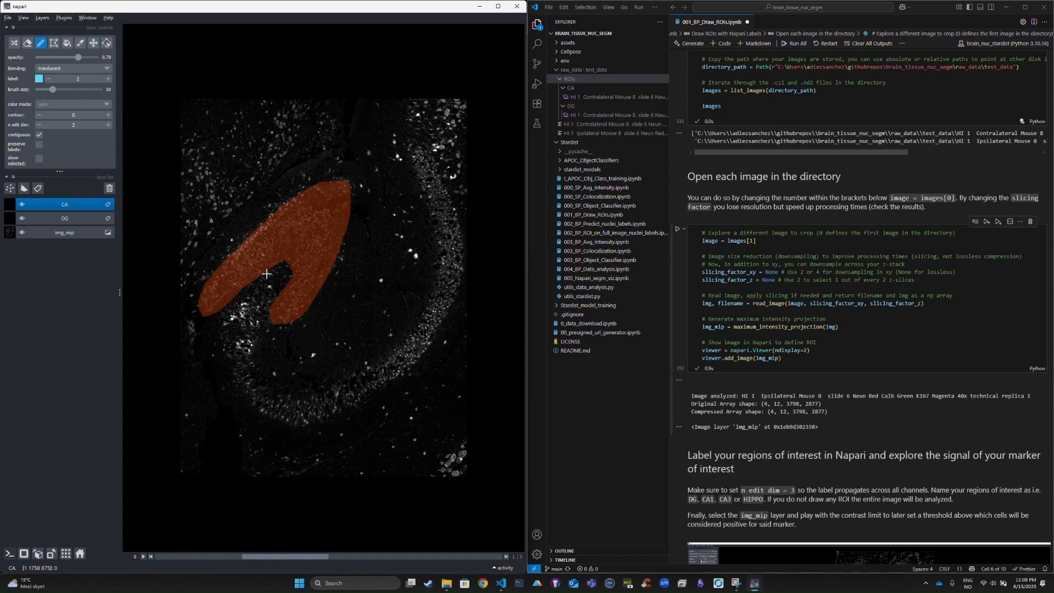
pyautogui.moveTo(260, 337)
pyautogui.mouseDown()
pyautogui.moveTo(273, 286)
pyautogui.moveTo(233, 311)
pyautogui.moveTo(225, 362)
pyautogui.moveTo(262, 336)
pyautogui.mouseUp()
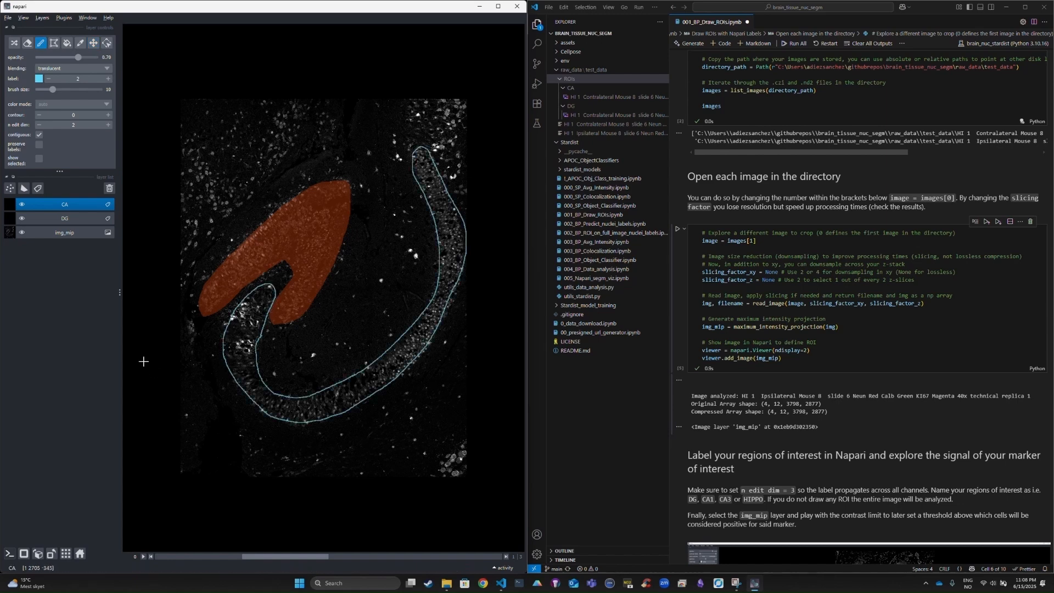
pyautogui.click(67, 43)
pyautogui.click(246, 332)
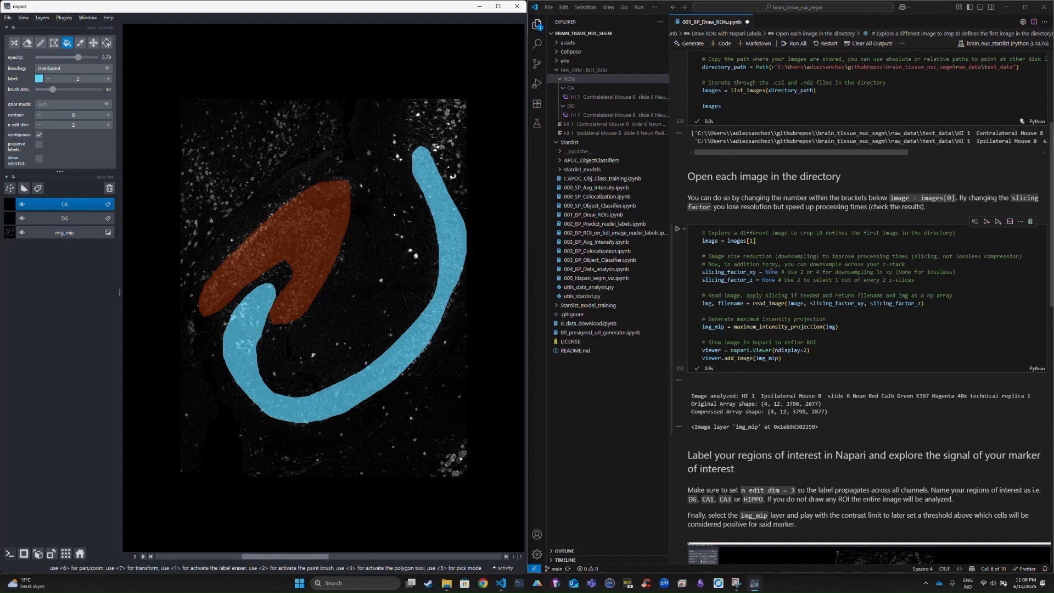
# Run the save_rois cell to export the second image's DG and CA labels as .tiff files and close the viewer
pyautogui.scroll(-1, 792, 254)
pyautogui.scroll(-3, 793, 255)
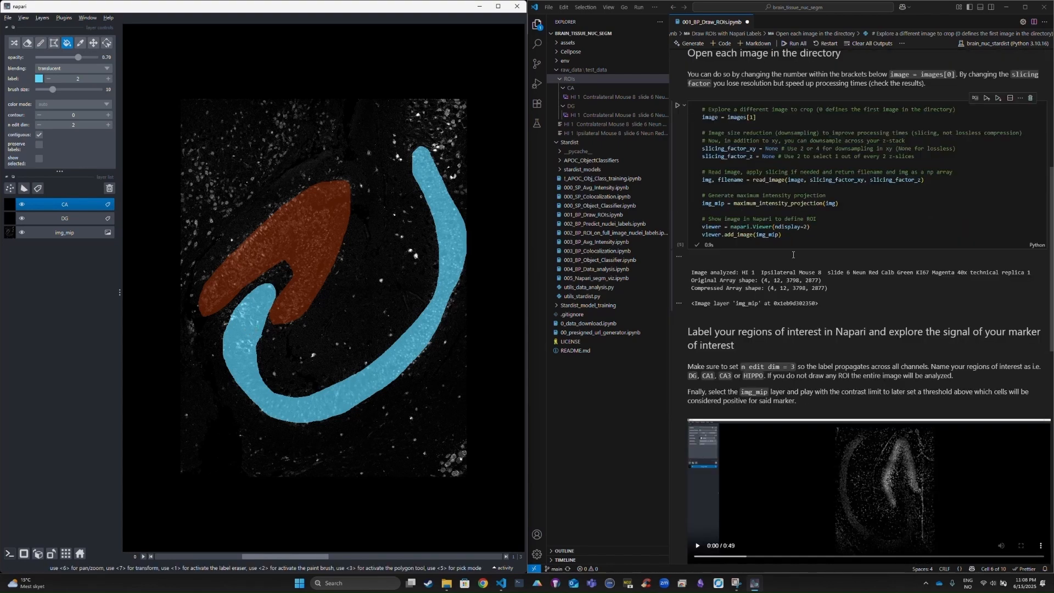
pyautogui.scroll(-8, 792, 254)
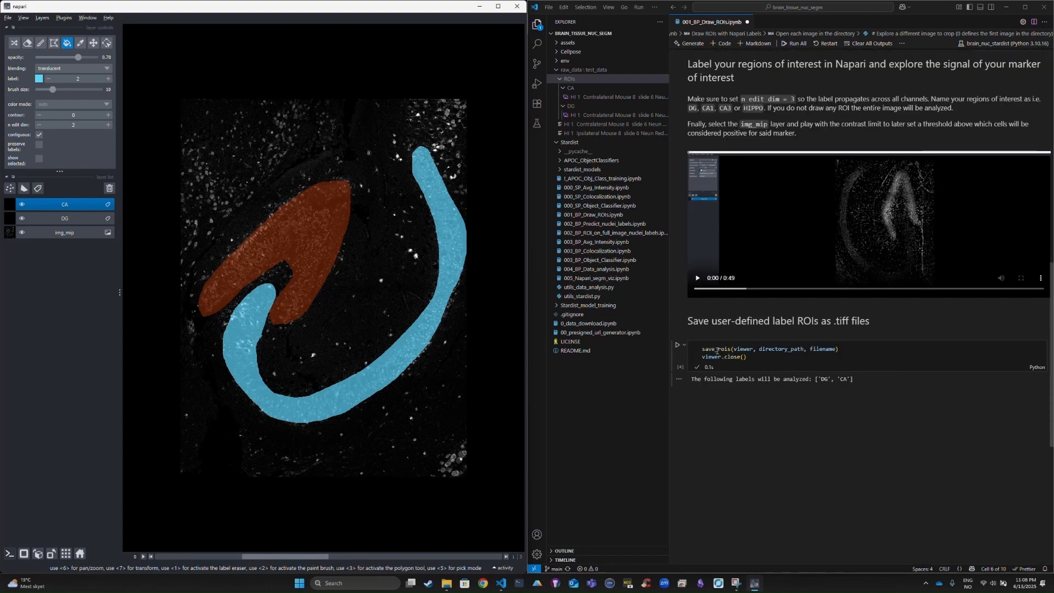
pyautogui.click(676, 347)
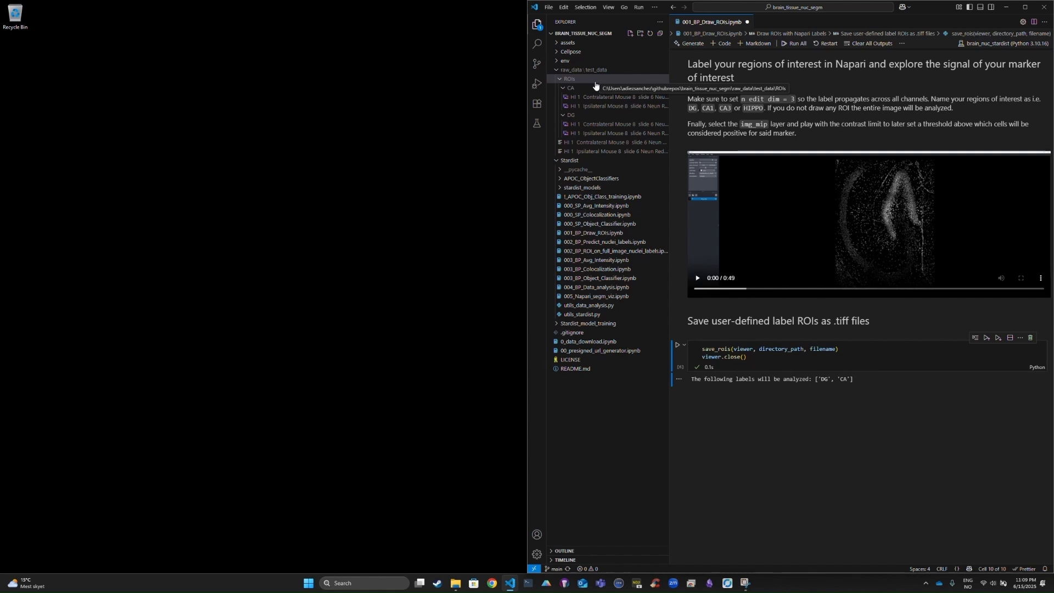
# Reveal the ROIs folder in File Explorer, examine the saved files in its CA and DG subfolders, and put the window away
pyautogui.rightClick(571, 81)
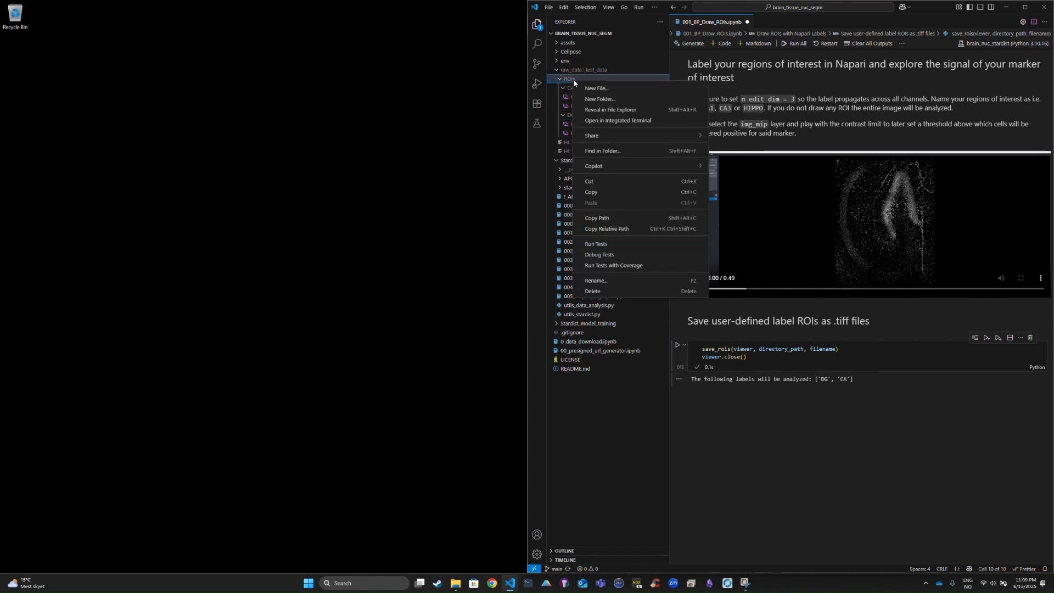
pyautogui.click(613, 110)
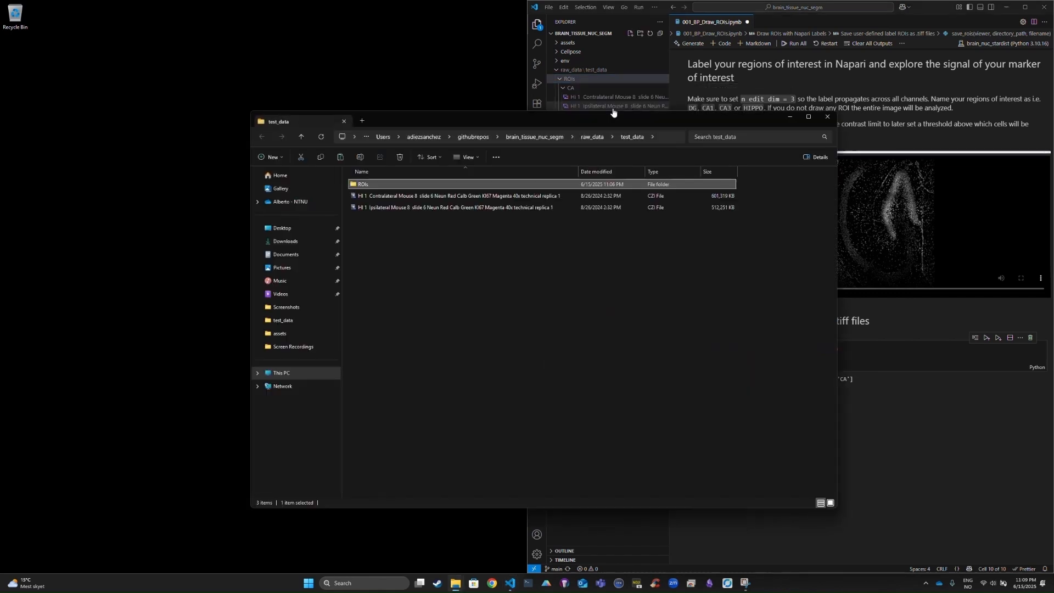
pyautogui.doubleClick(403, 185)
pyautogui.doubleClick(402, 185)
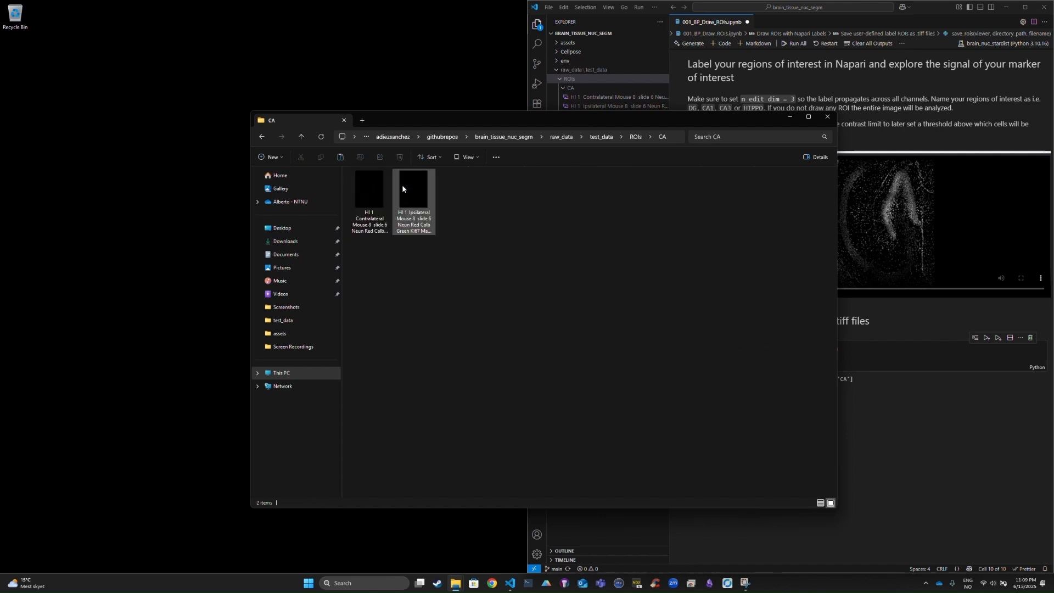
pyautogui.hotkey('alt', 'Left')
pyautogui.doubleClick(402, 187)
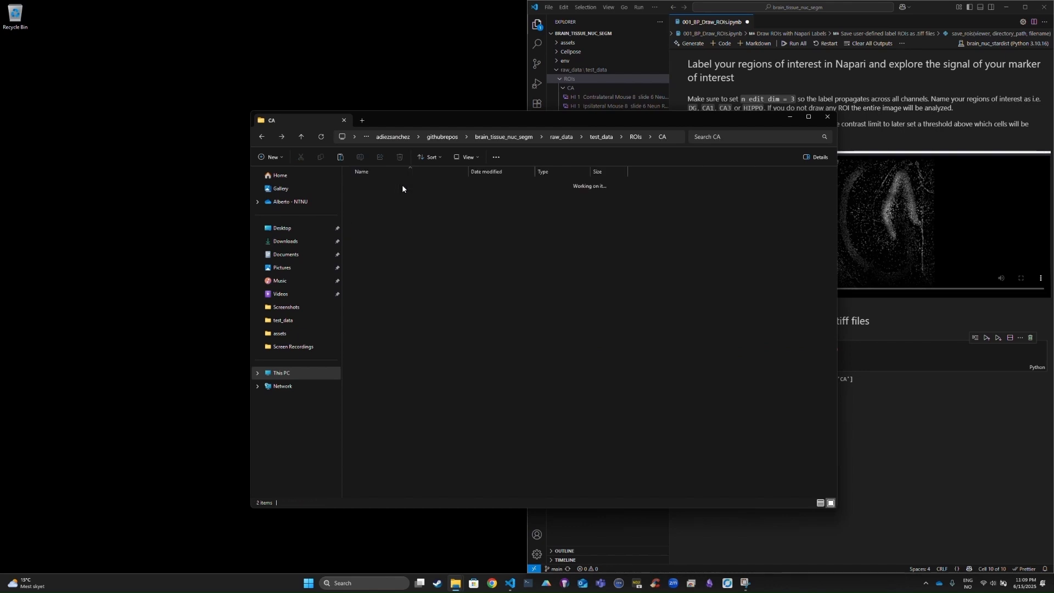
pyautogui.moveTo(595, 118); pyautogui.dragTo(432, 119)
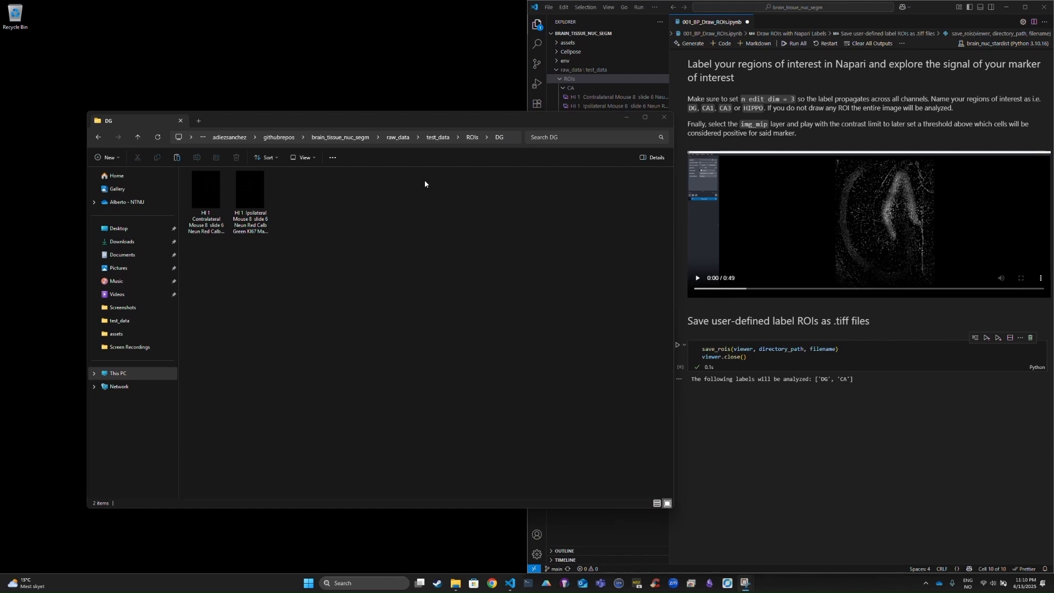
pyautogui.click(624, 117)
# Clear the index inside the brackets of images[1] in the image-opening cell, and review the ROI labeling and saving sections
pyautogui.scroll(4, 774, 230)
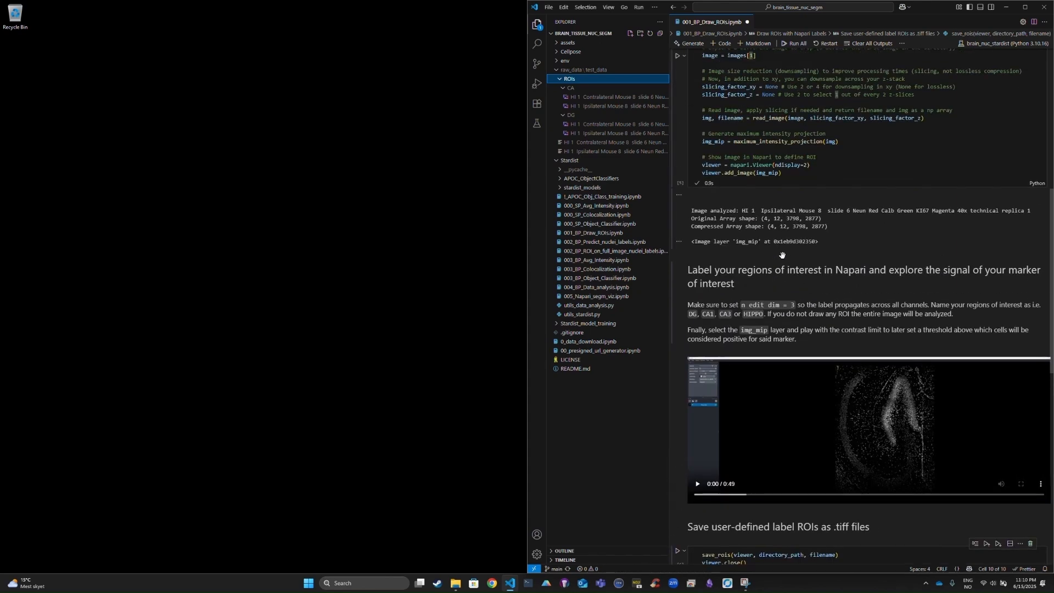
pyautogui.scroll(3, 782, 255)
pyautogui.click(784, 230)
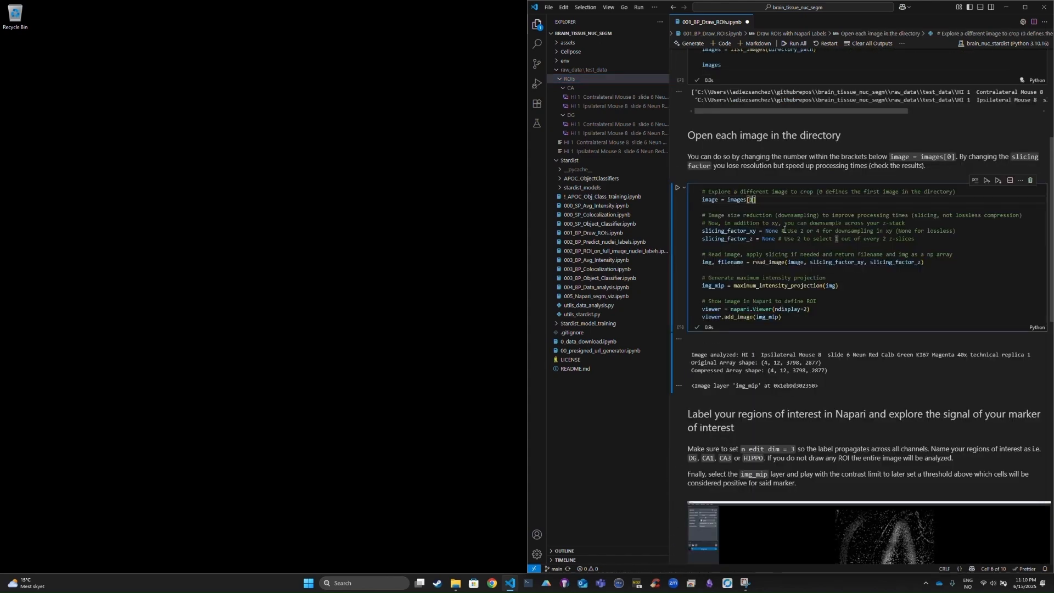
pyautogui.press('BackSpace')
pyautogui.scroll(-3, 714, 231)
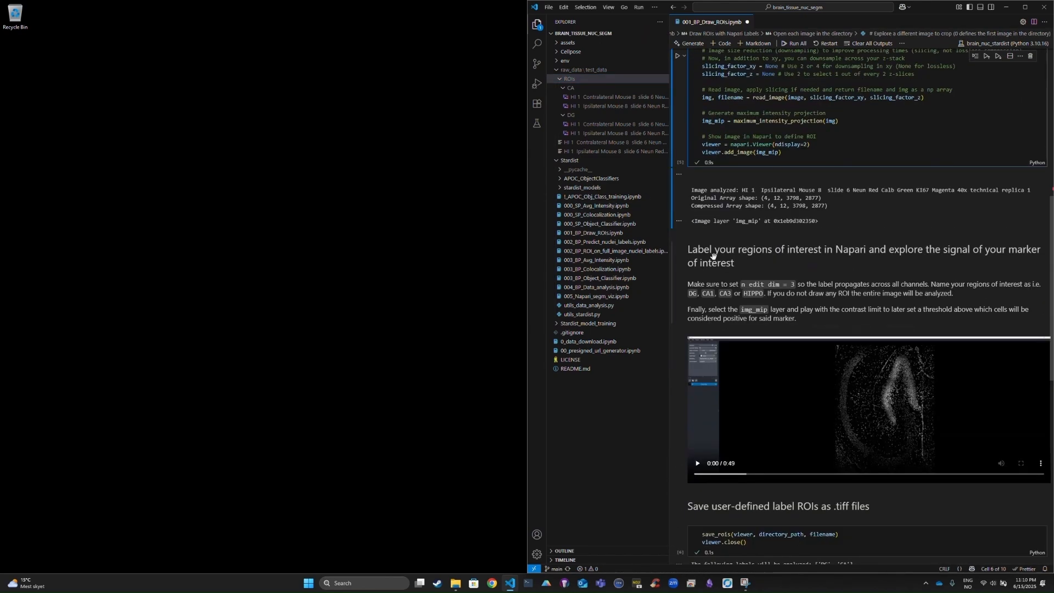
pyautogui.scroll(-1, 746, 266)
pyautogui.scroll(-2, 747, 266)
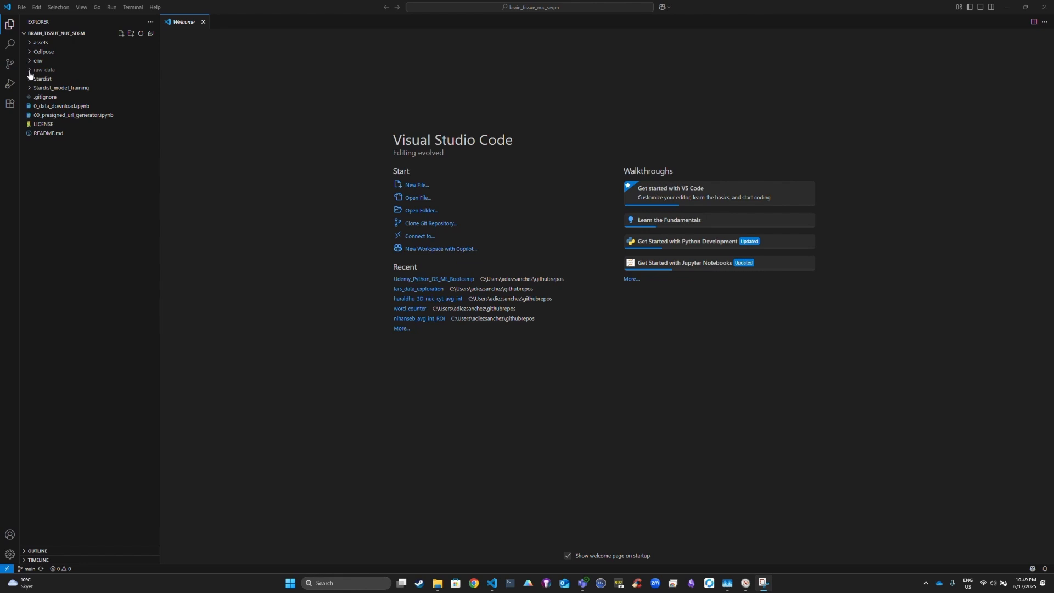
# Expand raw_data/test_data, ROIs and the CA and DG subfolders to review the stored label files for both images
pyautogui.click(29, 72)
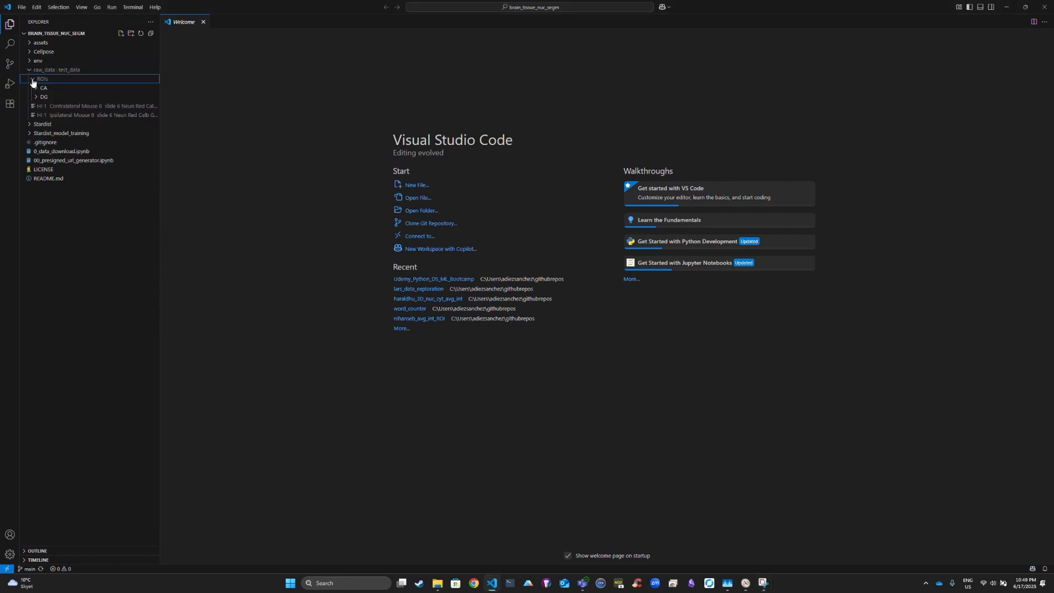
pyautogui.click(37, 89)
pyautogui.click(35, 116)
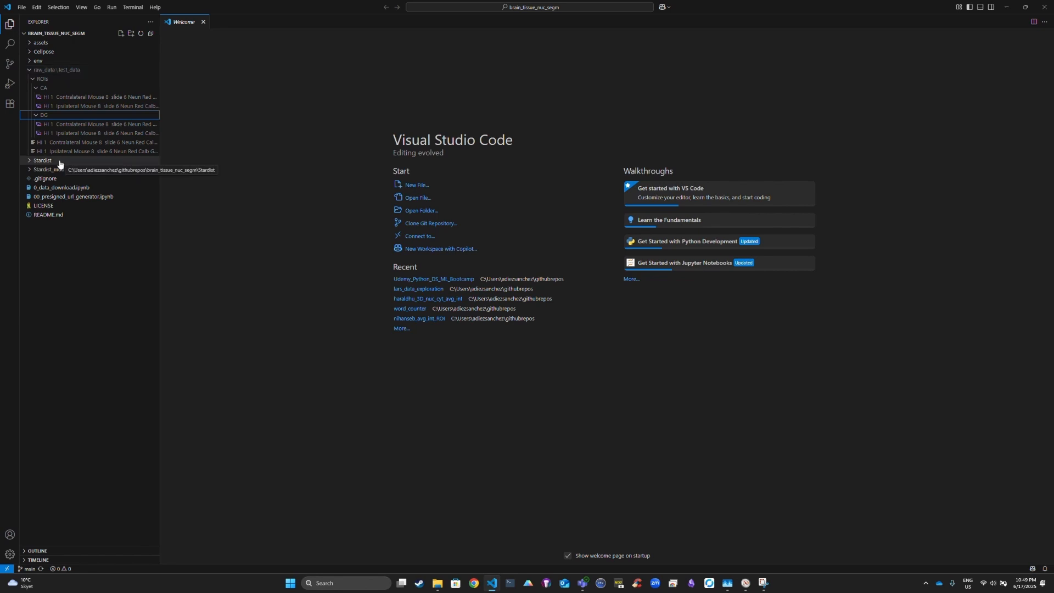
# Open the notebook 000_SP_Predict_nuclei_labels.ipynb from the Stardist folder
pyautogui.click(30, 161)
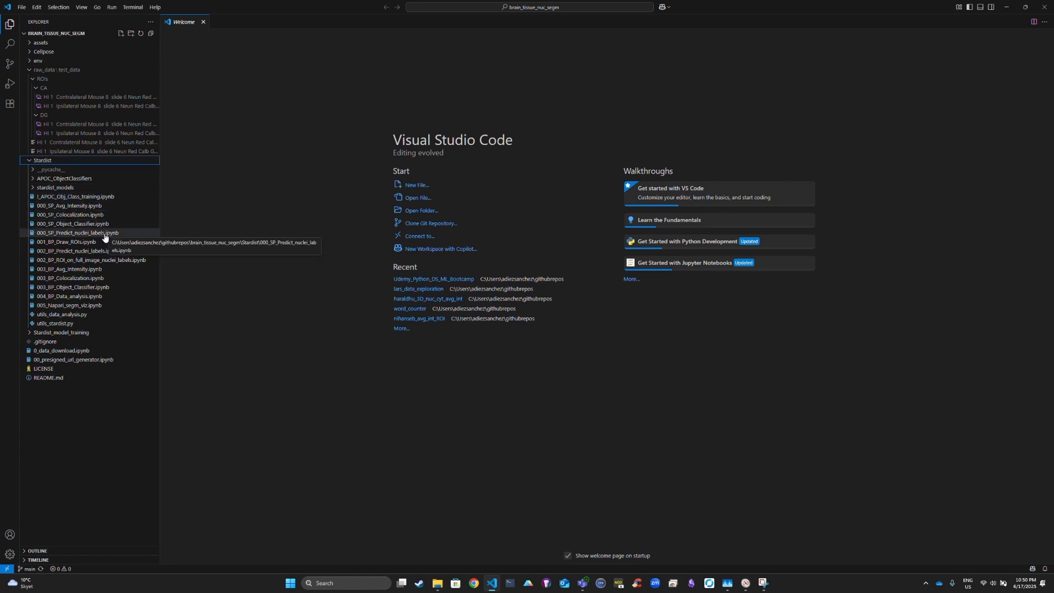
pyautogui.click(67, 233)
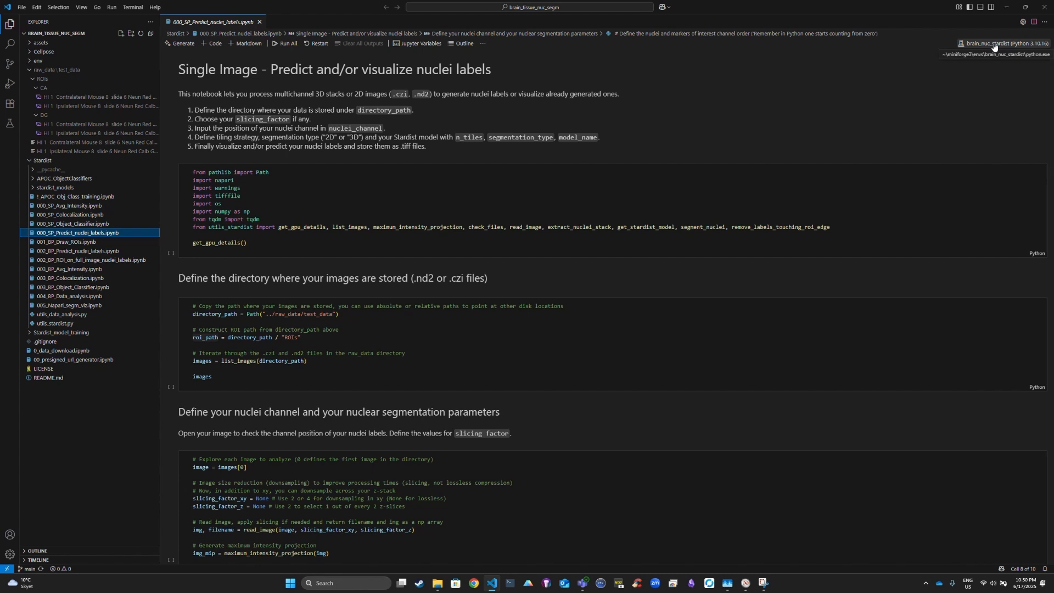
# Run the import and GPU details cell, followed by the cell defining the directory path ../raw_data/test_data
pyautogui.click(168, 172)
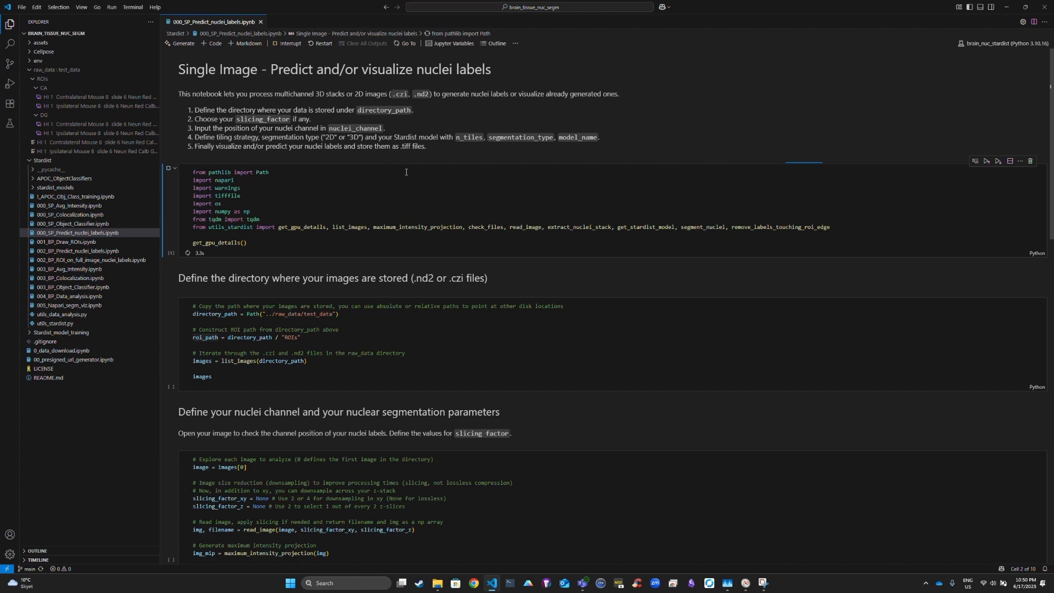
pyautogui.scroll(-3, 395, 172)
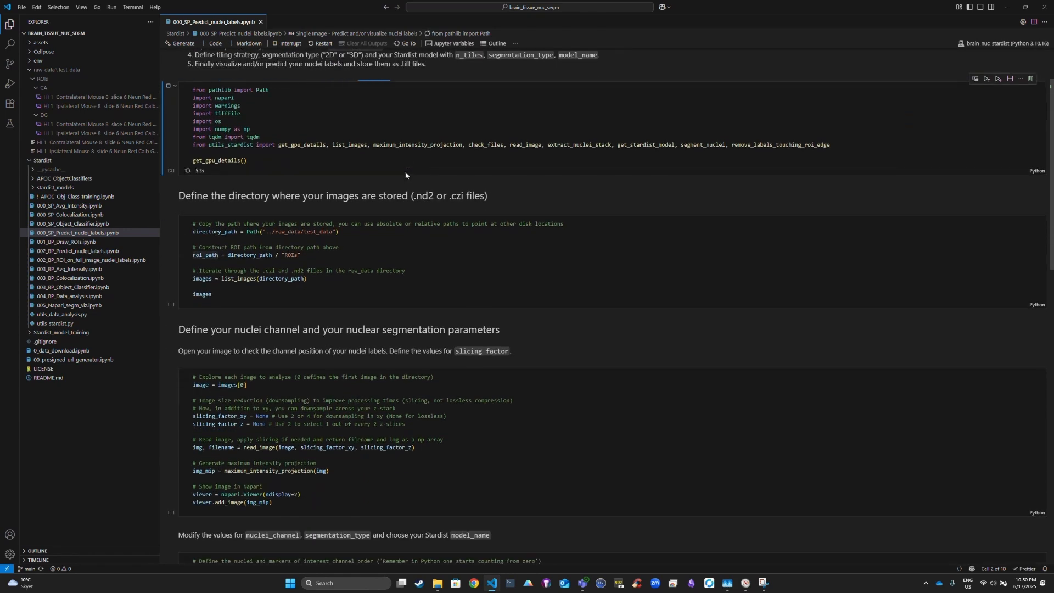
pyautogui.scroll(-3, 404, 173)
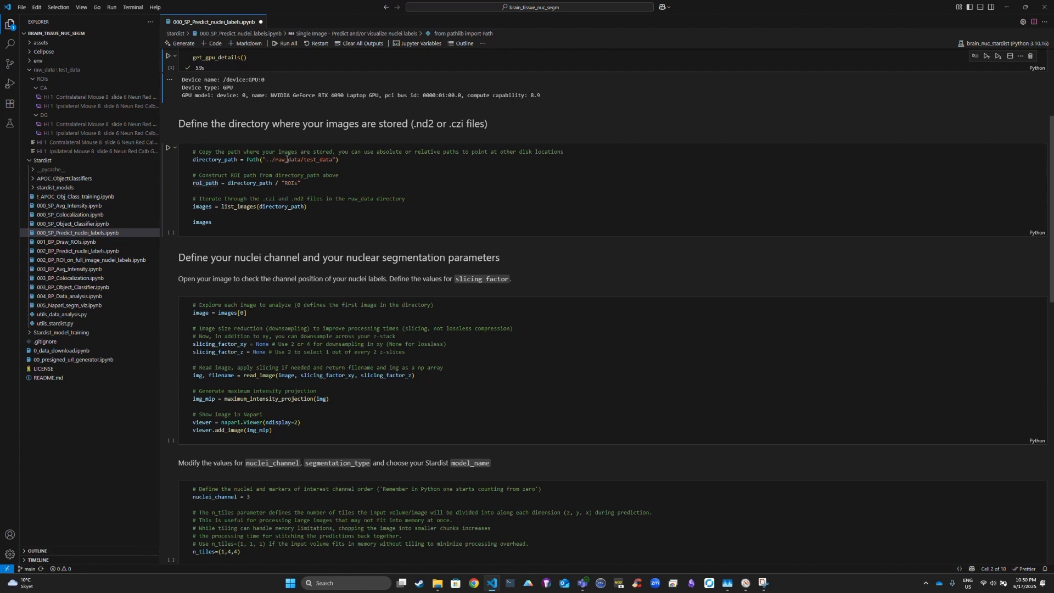
pyautogui.hotkey('ctrl', 'Return')
# Run the cell that opens images[0] in napari and arrange the notebook and viewer side by side
pyautogui.scroll(-3, 395, 201)
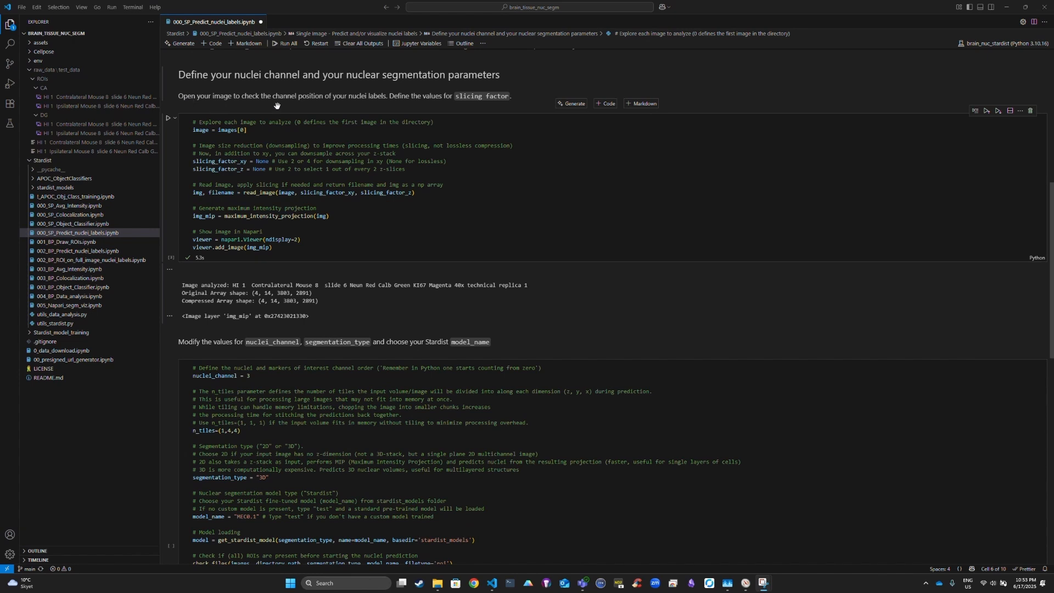
pyautogui.click(168, 120)
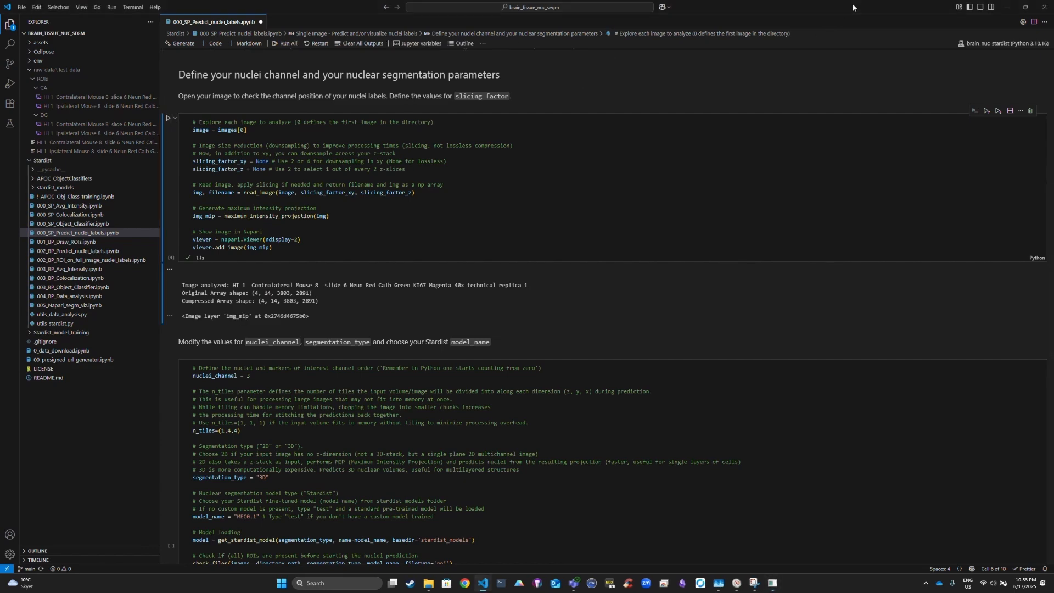
pyautogui.press('super+Right')
pyautogui.click(176, 104)
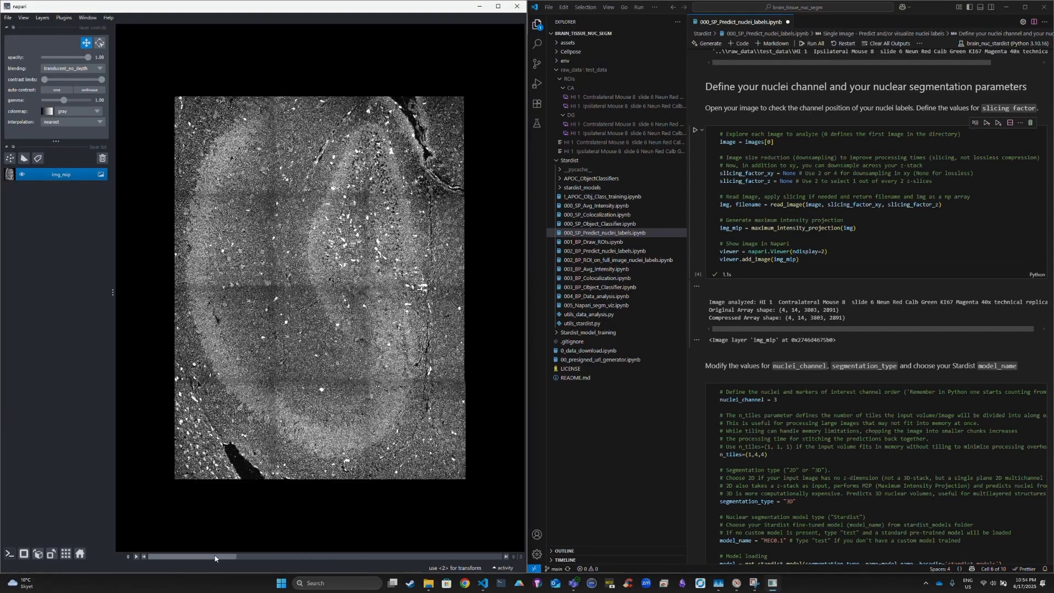
# Browse all channels of the img_mip layer in napari to identify the position of the nuclei channel
pyautogui.moveTo(196, 557); pyautogui.dragTo(268, 560)
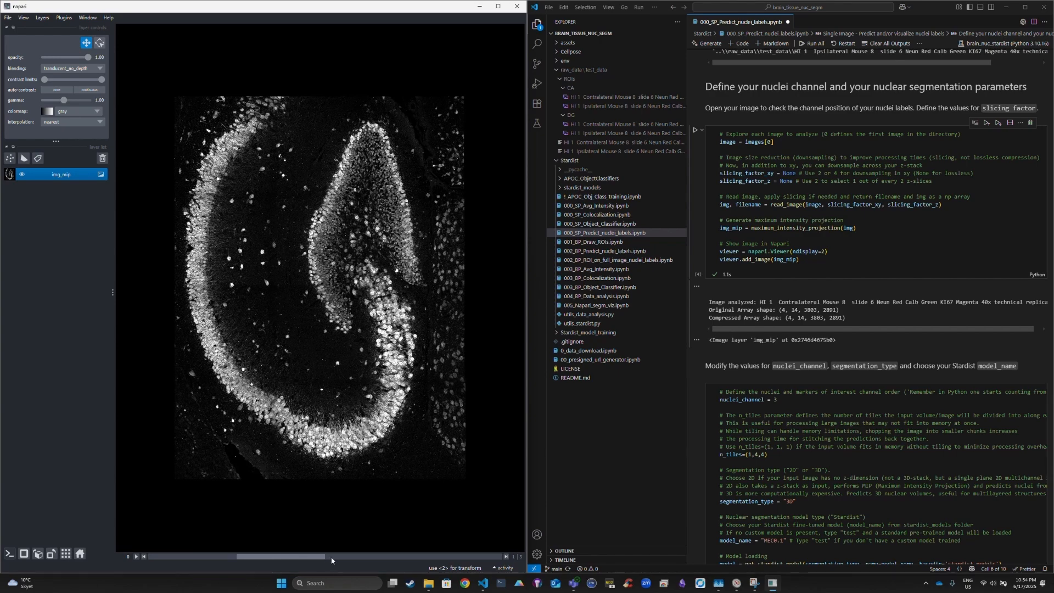
pyautogui.moveTo(331, 559); pyautogui.dragTo(453, 560)
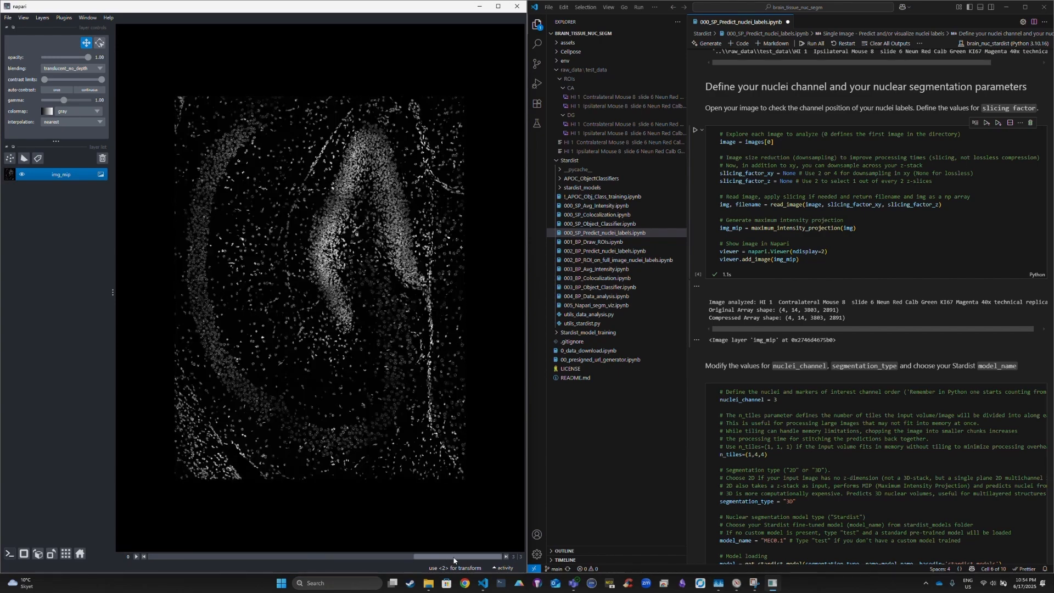
pyautogui.moveTo(185, 559); pyautogui.dragTo(160, 557)
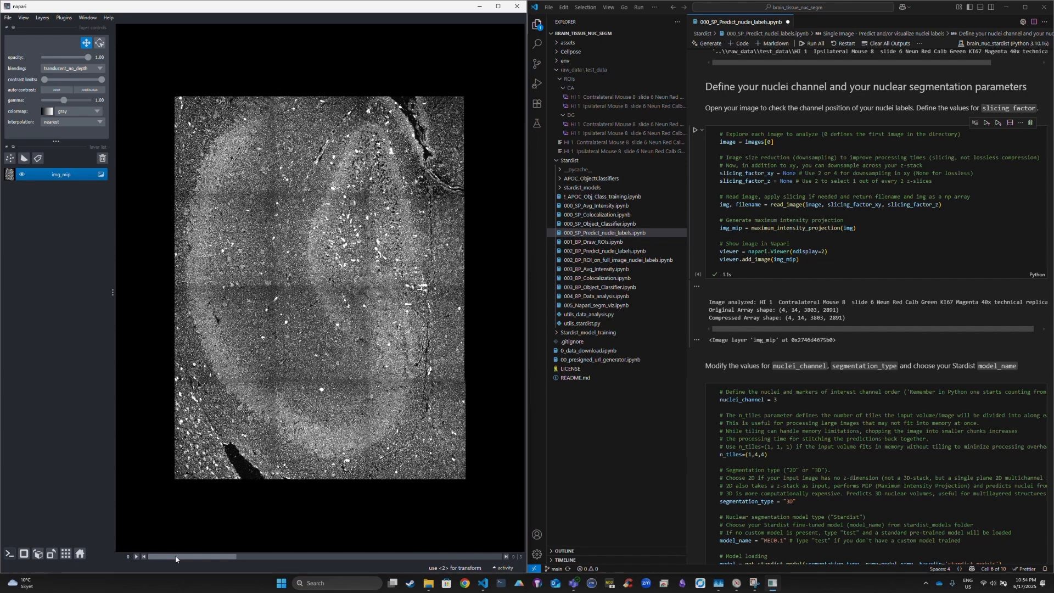
pyautogui.moveTo(175, 559); pyautogui.dragTo(431, 558)
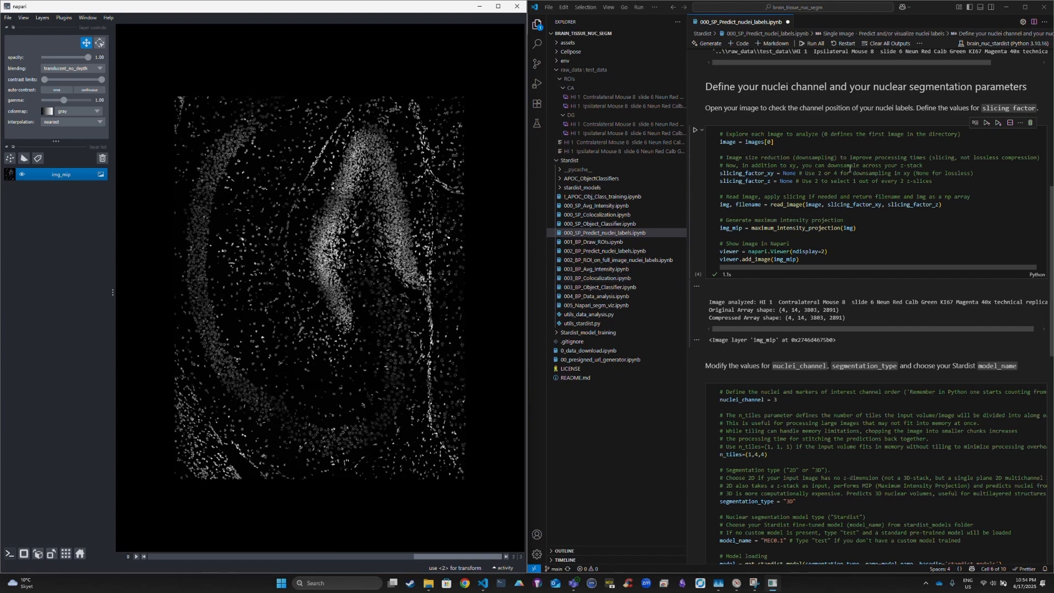
# Review the nuclei_channel, n_tiles, segmentation_type and model_name parameters, along with the code in the collapsed prediction cell
pyautogui.scroll(-3, 806, 172)
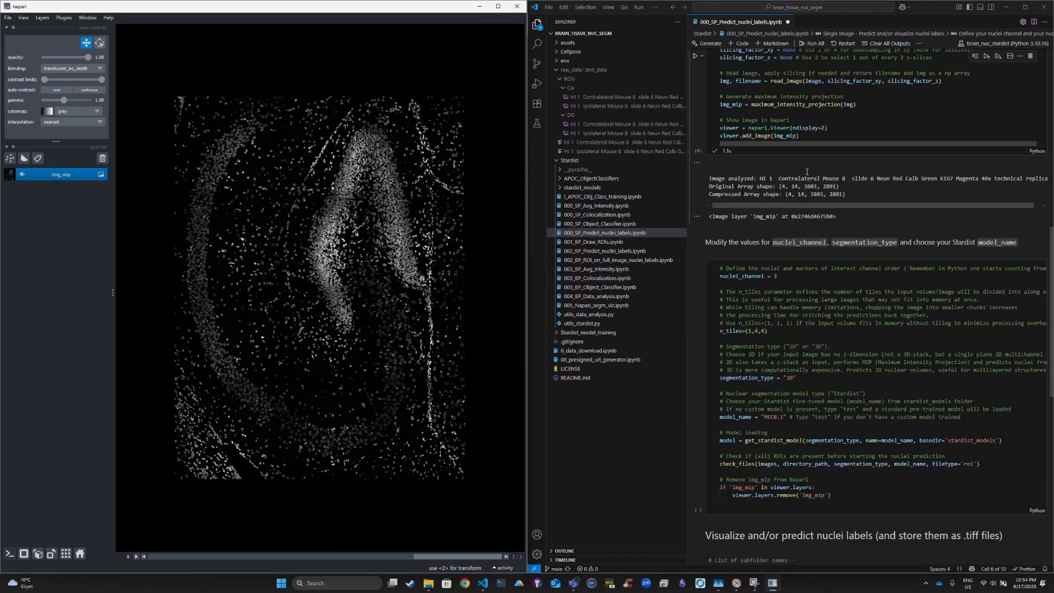
pyautogui.scroll(-4, 806, 172)
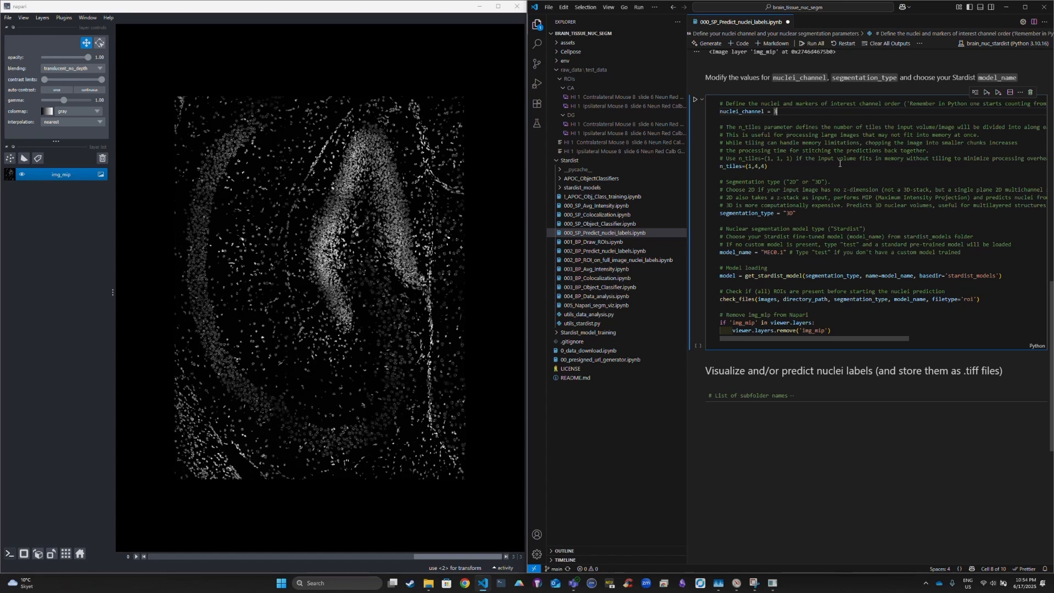
pyautogui.scroll(-1, 790, 143)
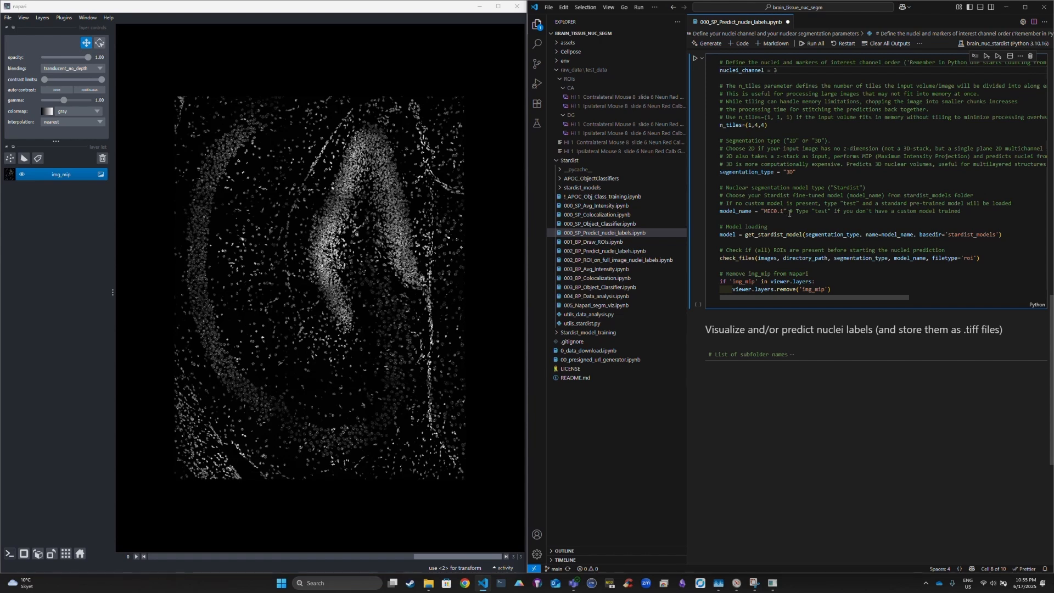
pyautogui.doubleClick(812, 213)
pyautogui.click(850, 221)
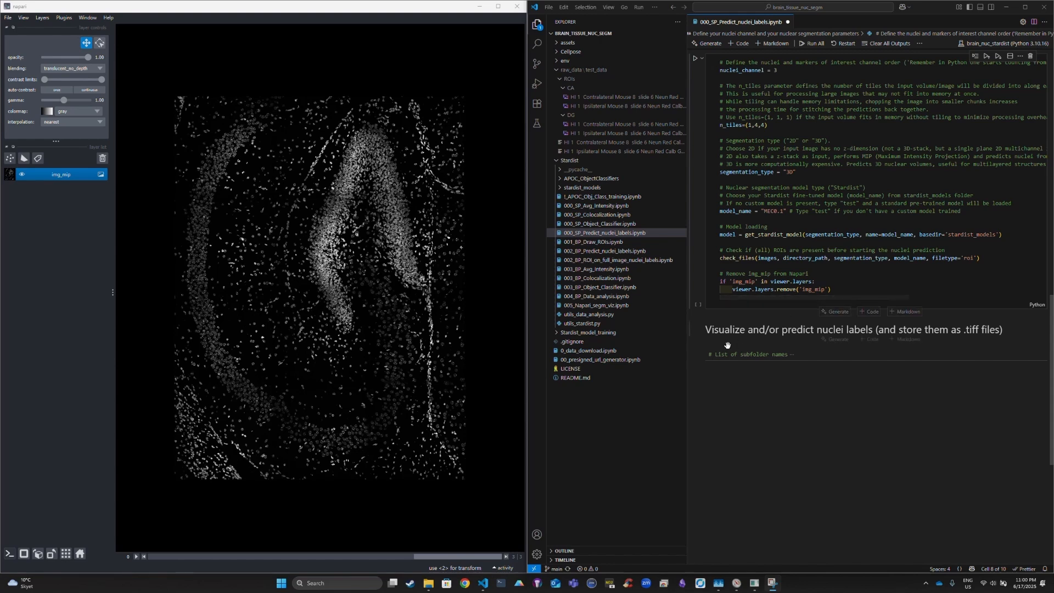
pyautogui.click(713, 358)
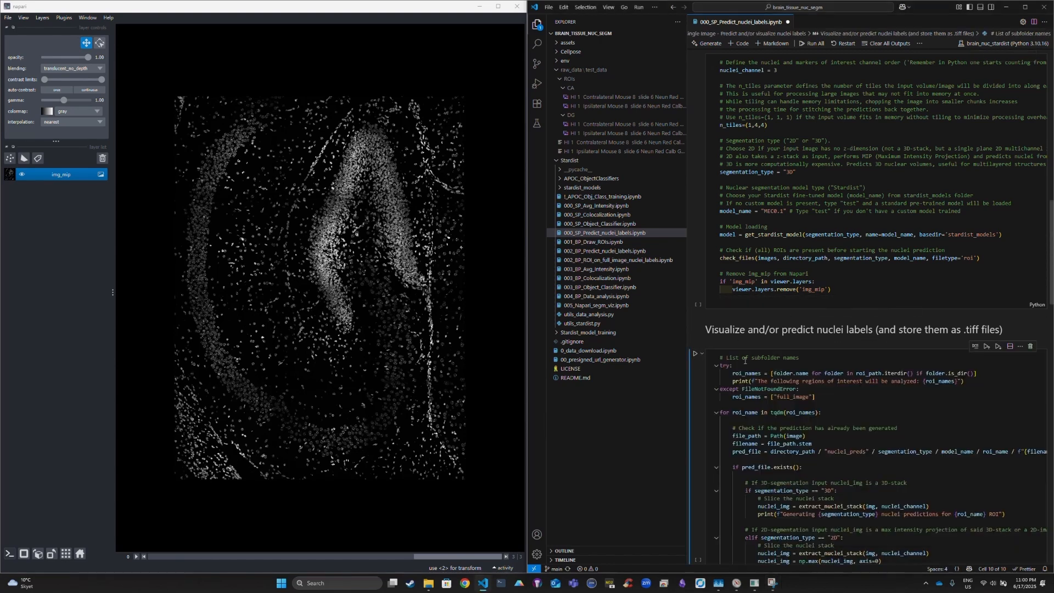
pyautogui.click(697, 358)
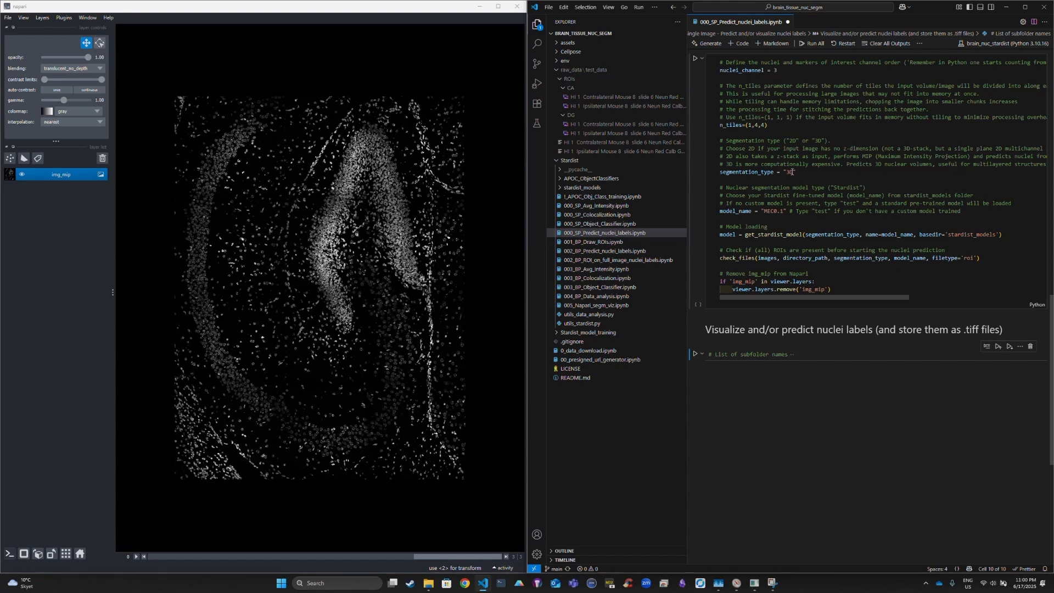
# Set n_tiles to (1,1,1) and run the segmentation parameters cell
pyautogui.hotkey('ctrl', 'z')
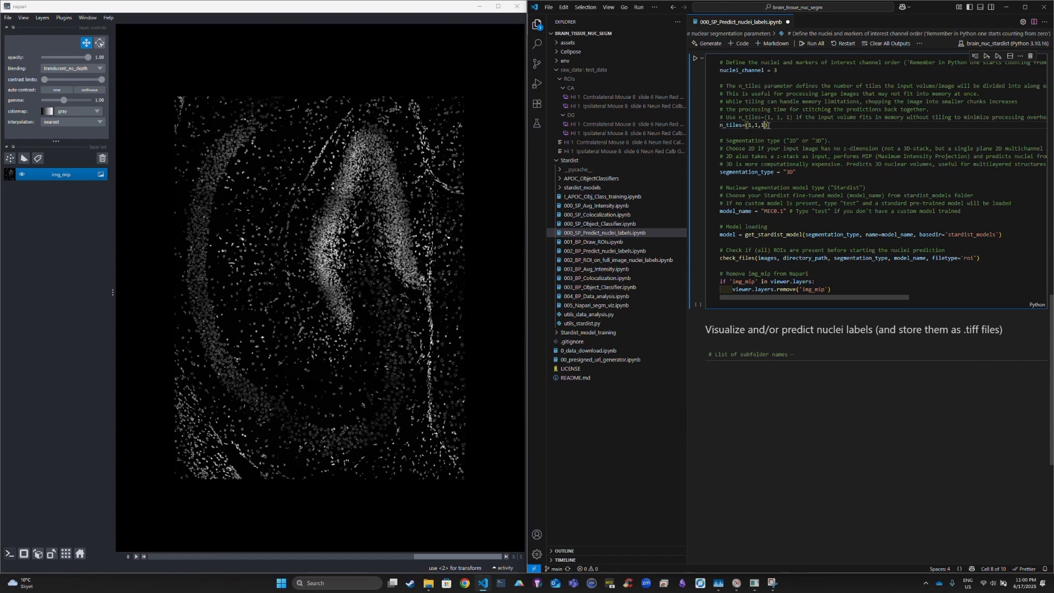
pyautogui.click(695, 57)
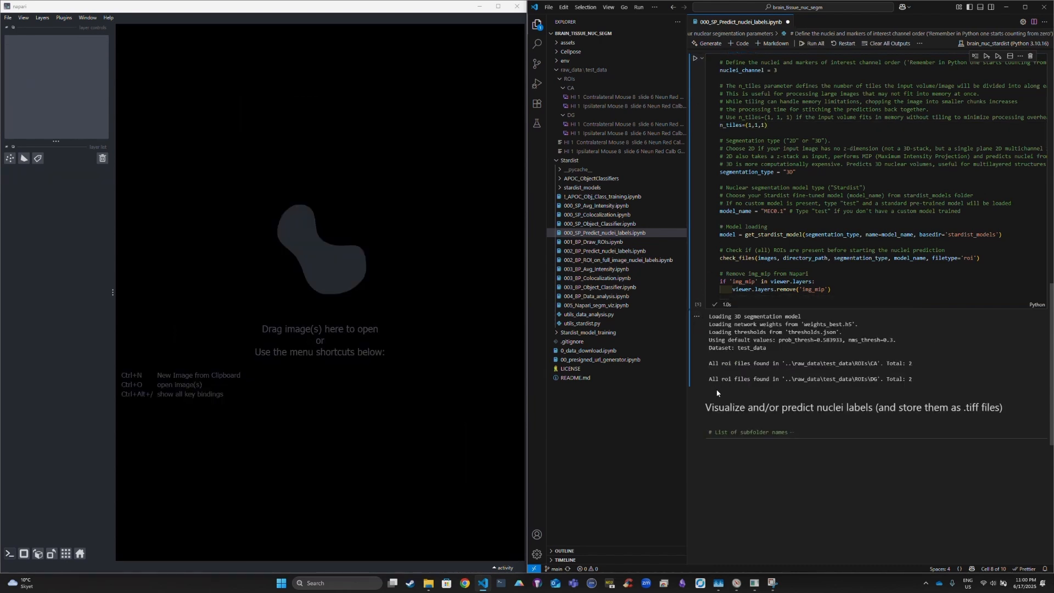
# Try to run the nuclei prediction cell with the untiled setting and read through its output
pyautogui.click(695, 432)
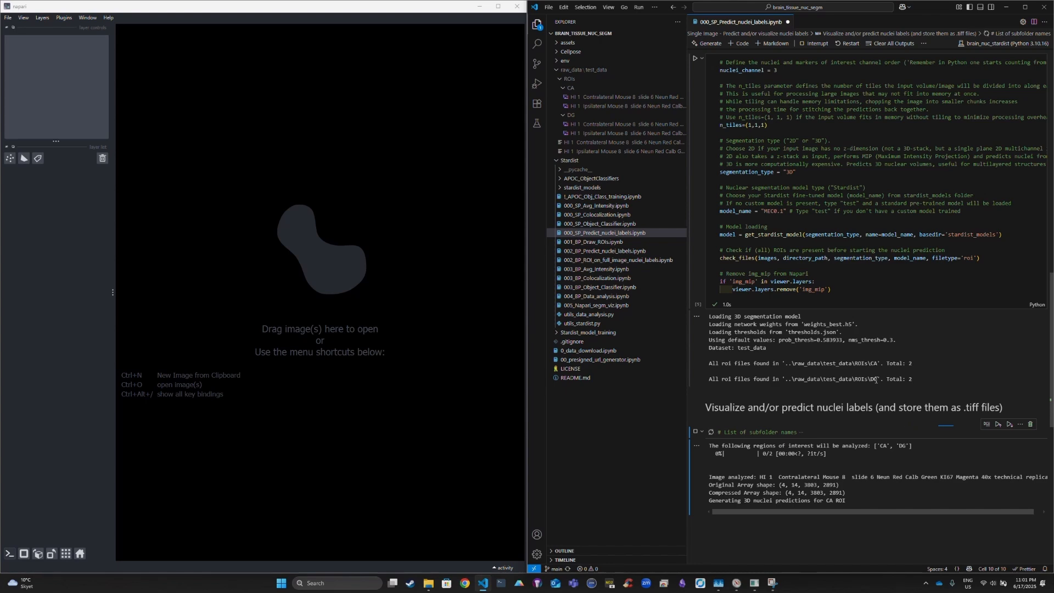
pyautogui.scroll(-2, 875, 380)
pyautogui.scroll(-5, 820, 286)
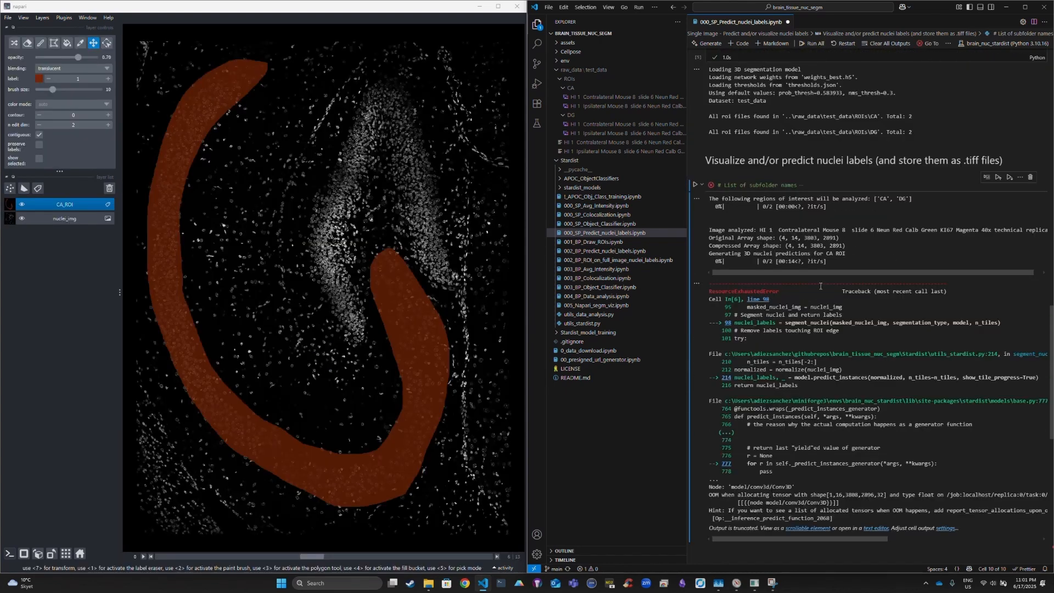
pyautogui.scroll(-3, 843, 362)
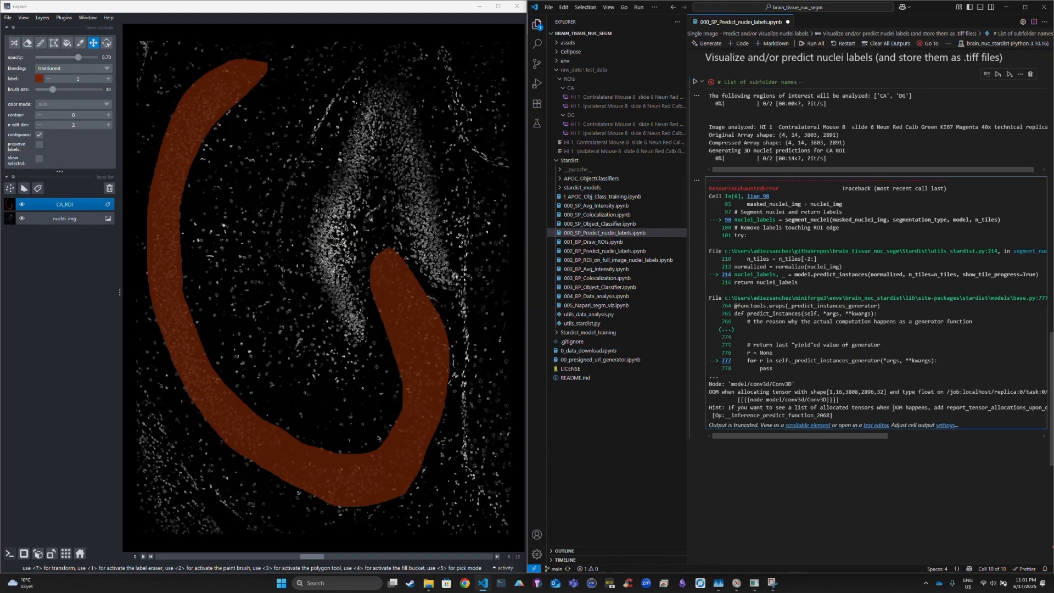
# Set n_tiles to (1,4,4) and rerun the segmentation parameters cell
pyautogui.scroll(13, 767, 239)
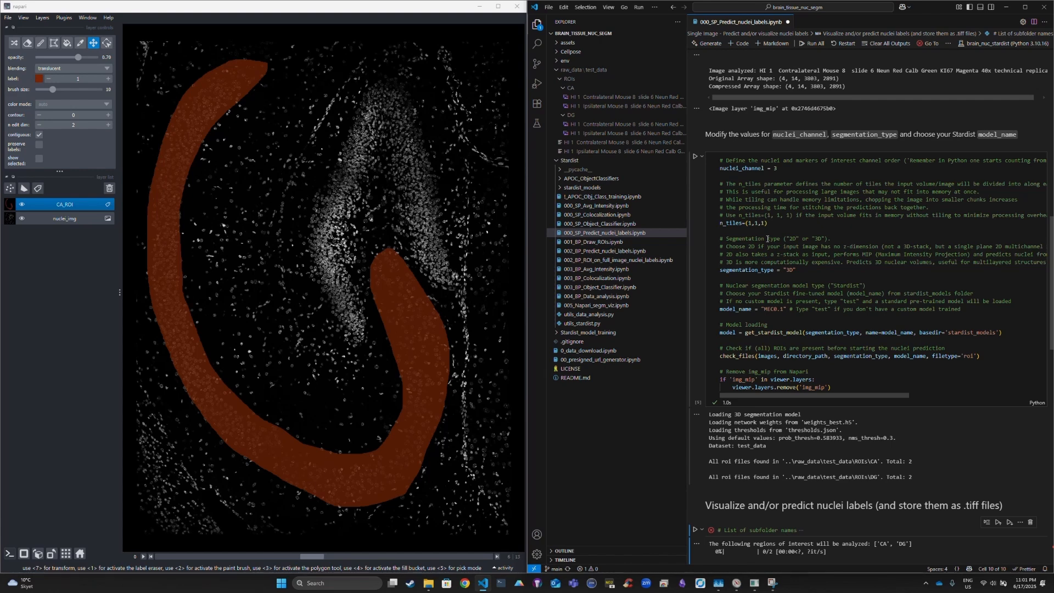
pyautogui.click(757, 223)
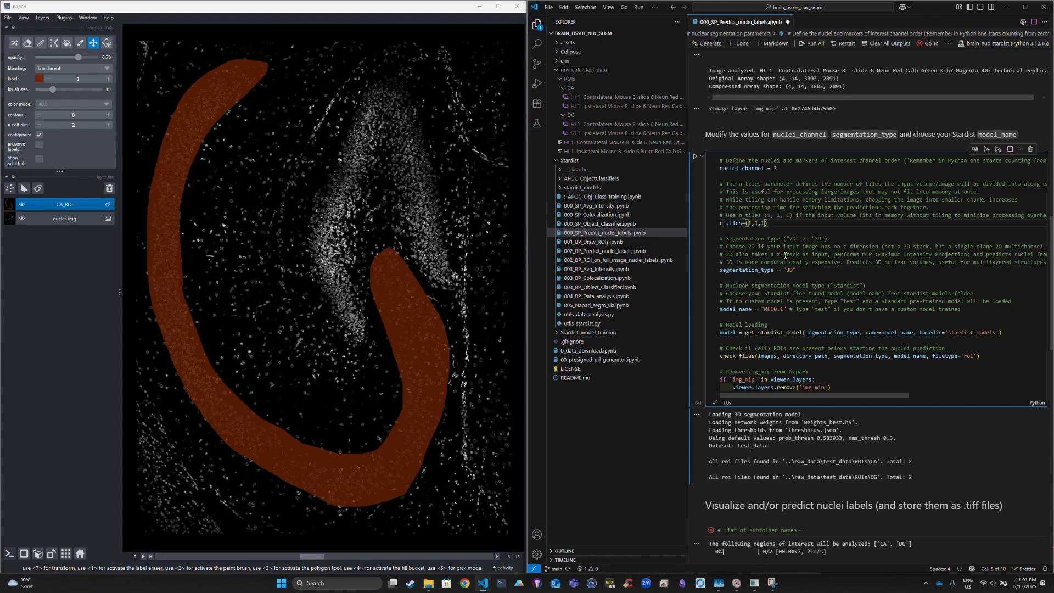
pyautogui.hotkey('shift', 'Left')
pyautogui.hotkey('shift', 'Left')
pyautogui.hotkey('shift', 'Left')
pyautogui.write('4,4')
pyautogui.click(694, 156)
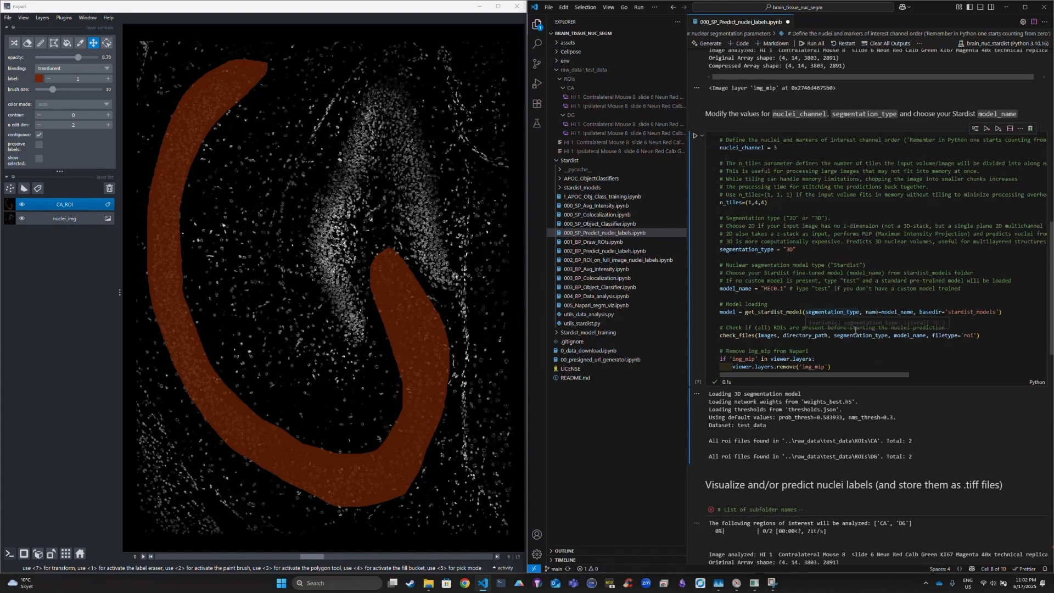
# Delete the CA_ROI and nuclei_img layers from the napari viewer and rerun the nuclei prediction cell
pyautogui.click(110, 188)
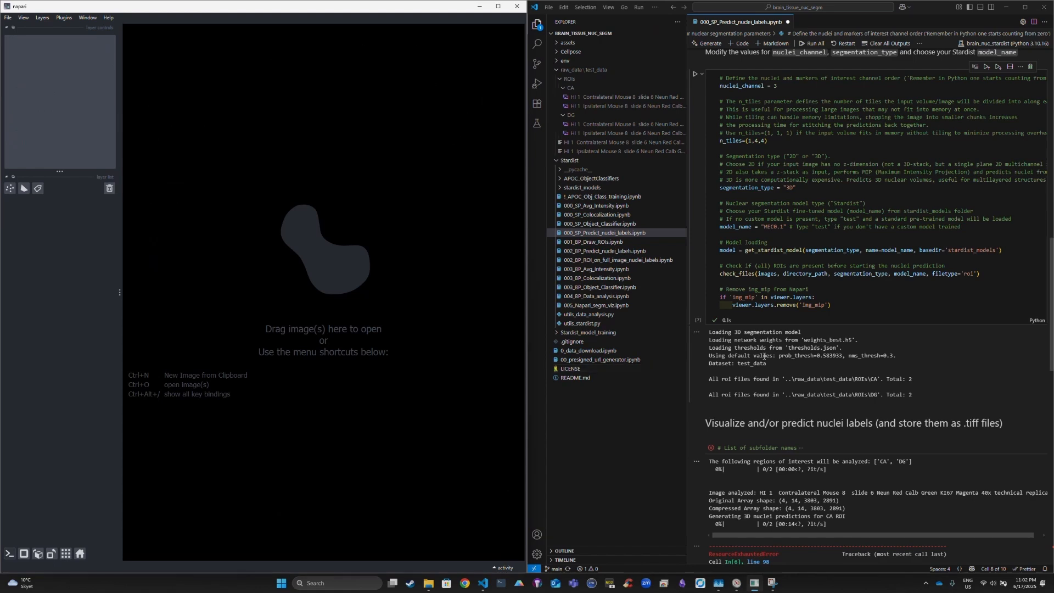
pyautogui.scroll(-3, 694, 326)
pyautogui.click(694, 324)
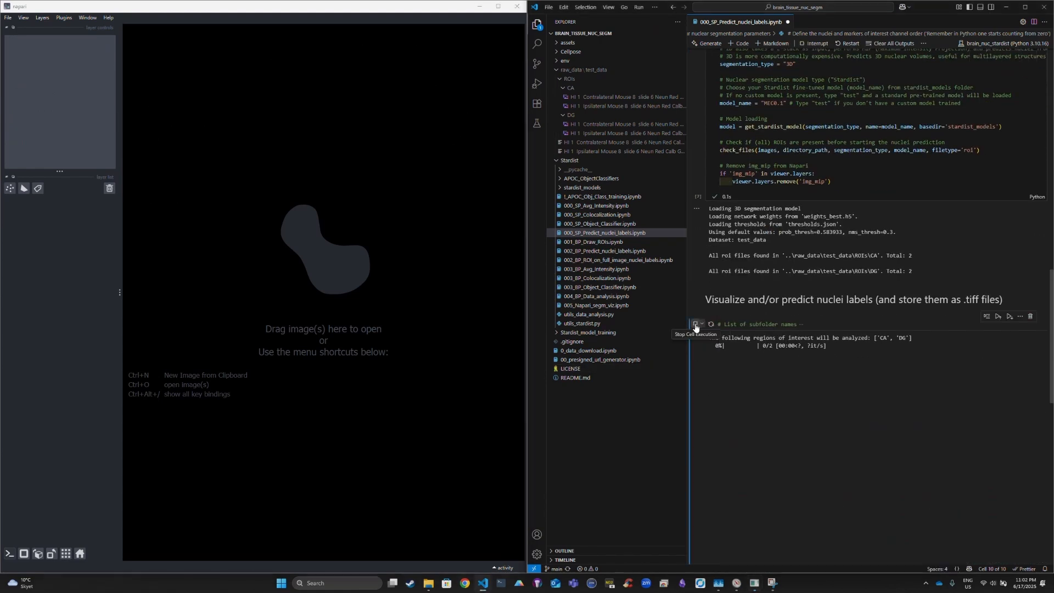
pyautogui.scroll(-3, 931, 251)
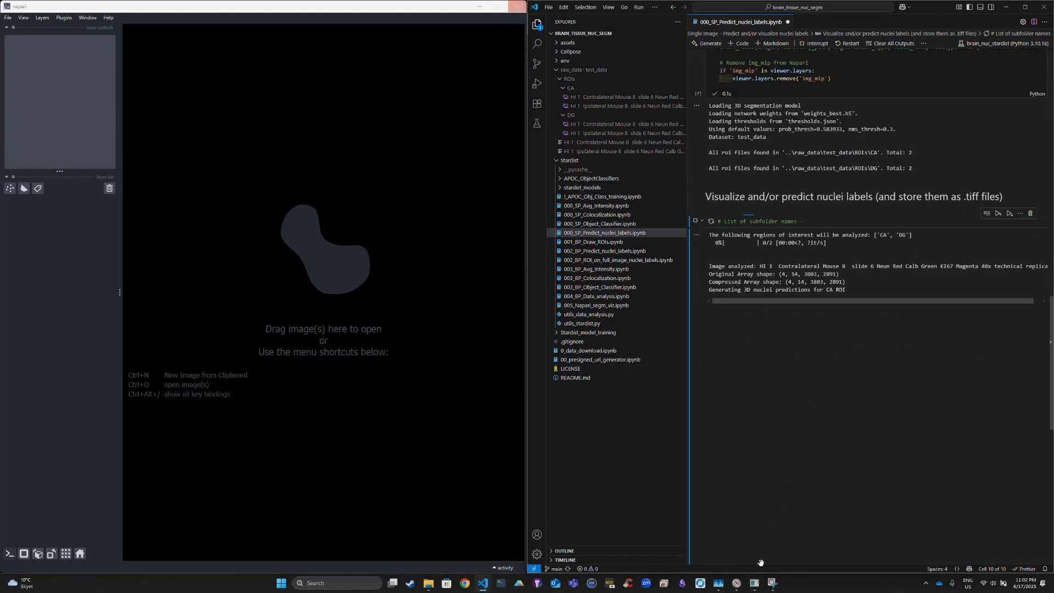
# Switch to Task Manager and Resource Monitor to examine GPU and per-core CPU usage during the prediction
pyautogui.moveTo(756, 586)
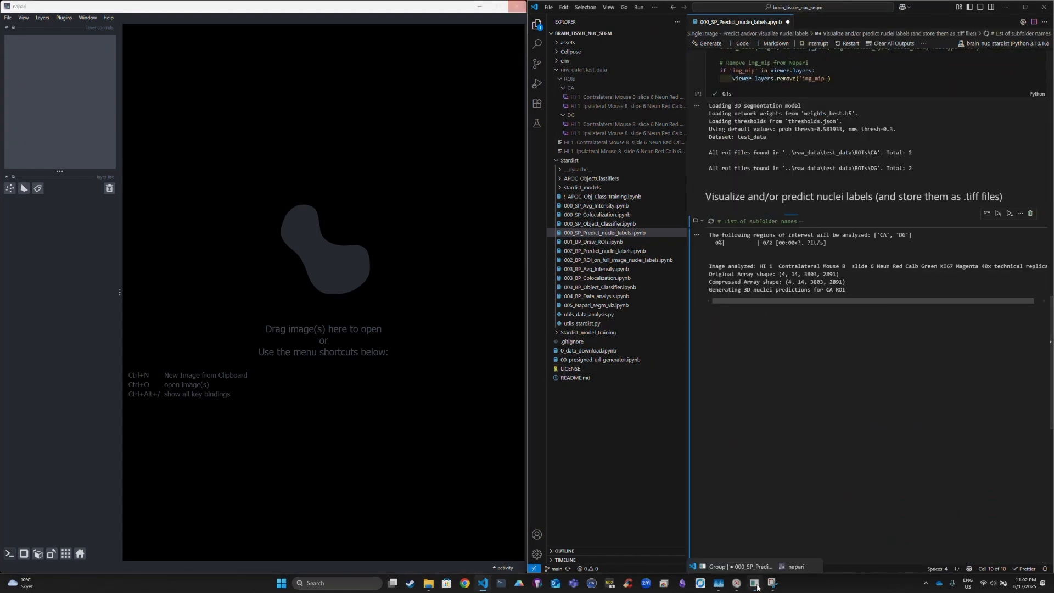
pyautogui.click(718, 584)
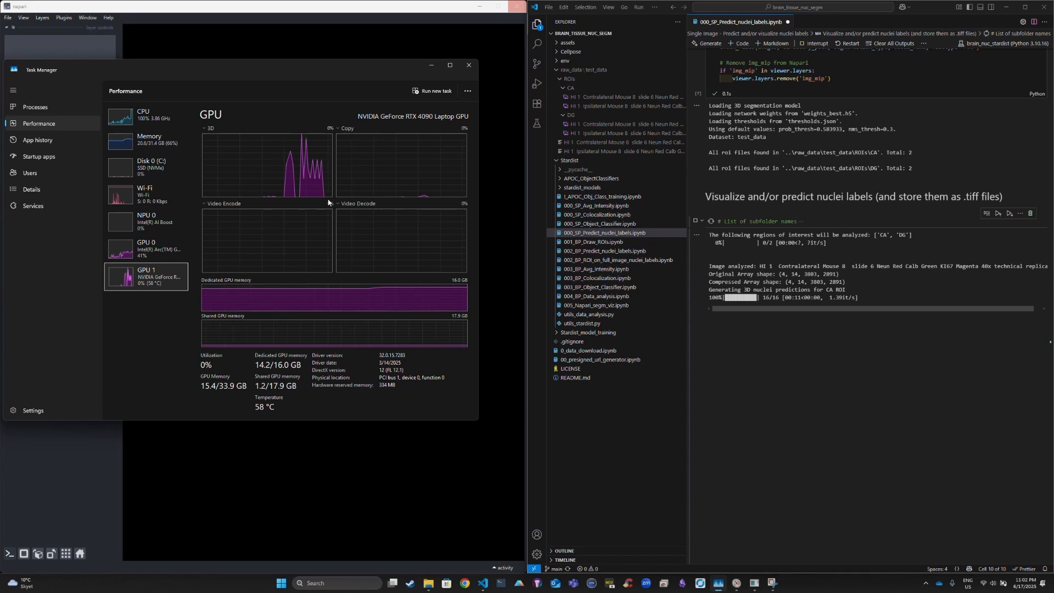
pyautogui.moveTo(737, 584)
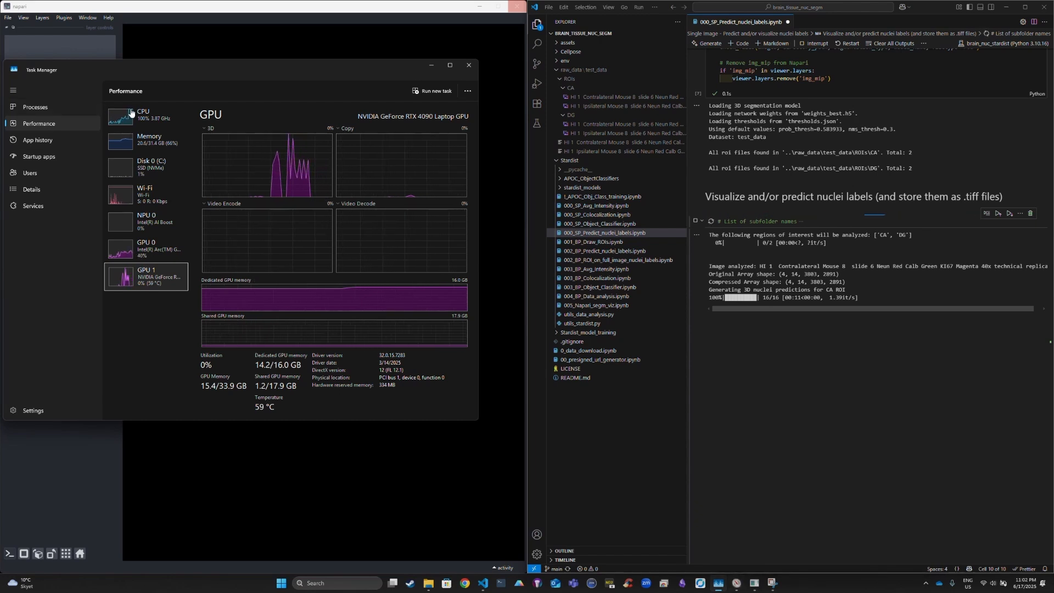
pyautogui.click(736, 583)
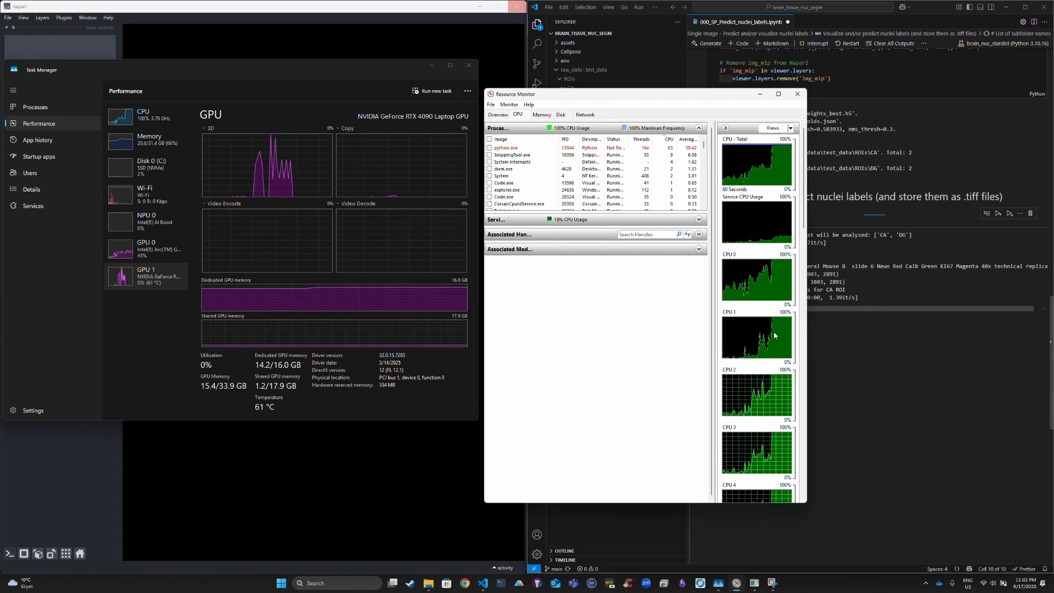
pyautogui.moveTo(804, 197); pyautogui.dragTo(806, 260)
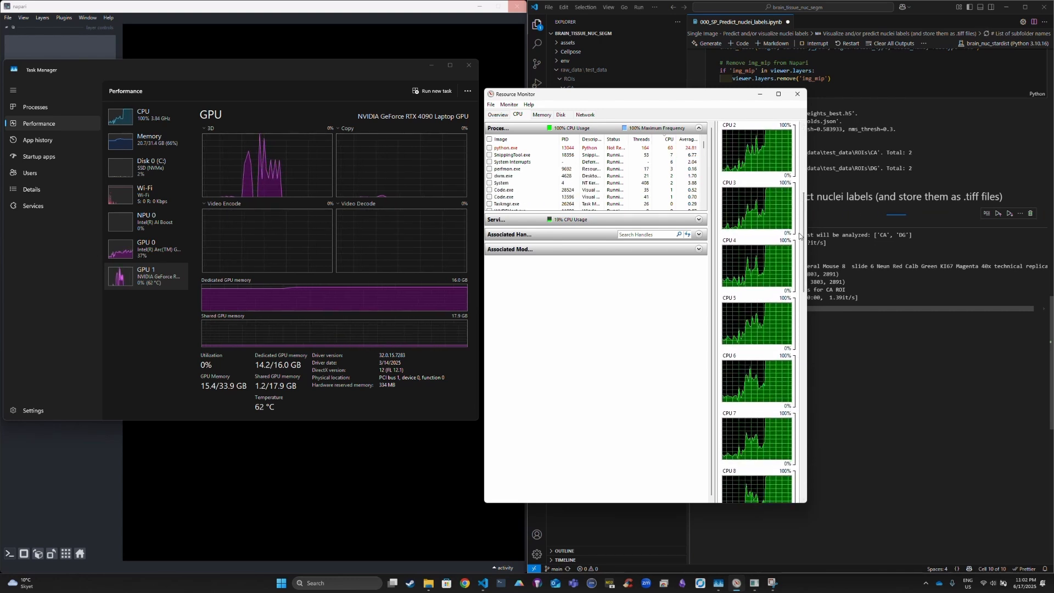
pyautogui.scroll(-3, 804, 253)
pyautogui.scroll(-6, 779, 292)
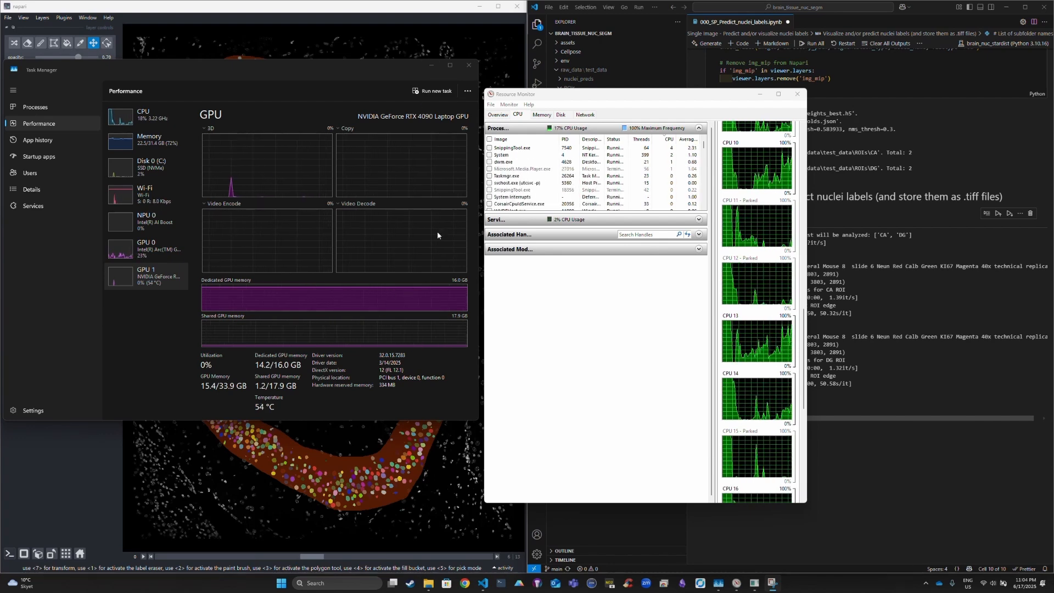
# Minimize Task Manager and Resource Monitor, and inspect the predicted CA and DG nuclei labels across the z-slices in napari
pyautogui.click(431, 65)
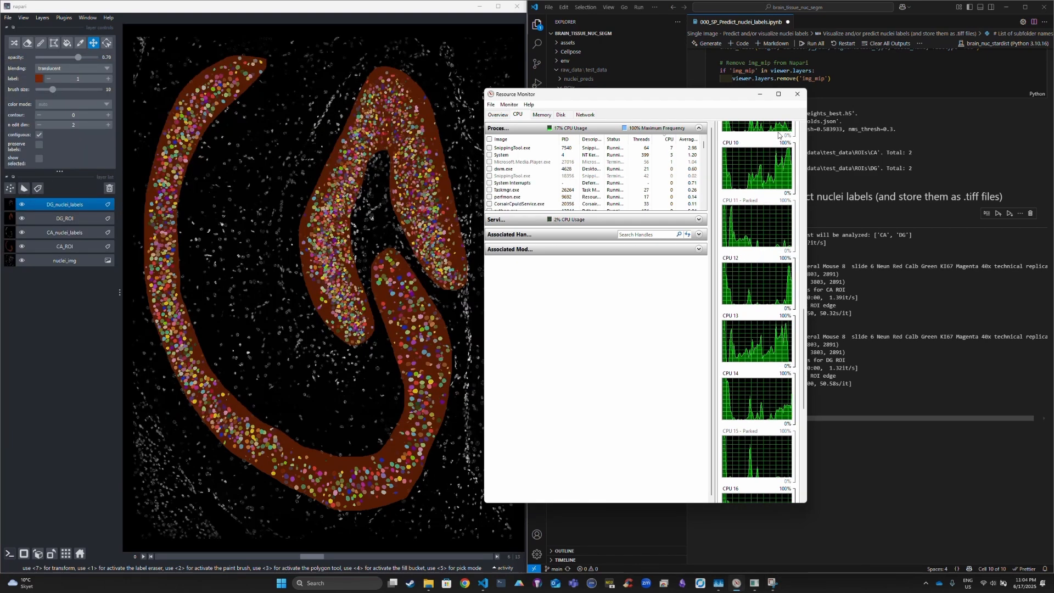
pyautogui.click(760, 94)
pyautogui.tripleClick(809, 396)
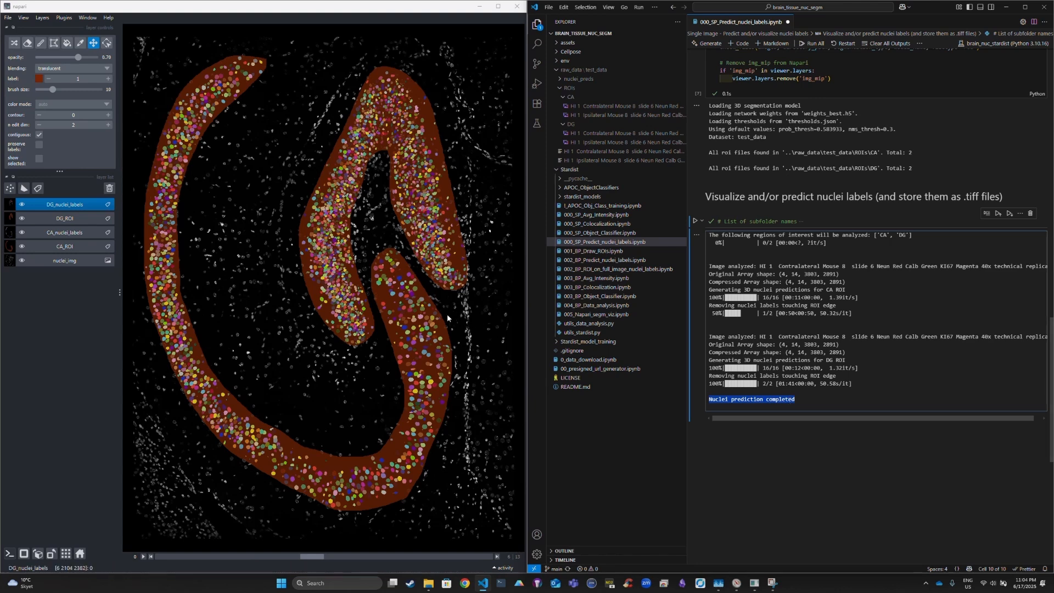
pyautogui.moveTo(257, 556); pyautogui.dragTo(335, 554)
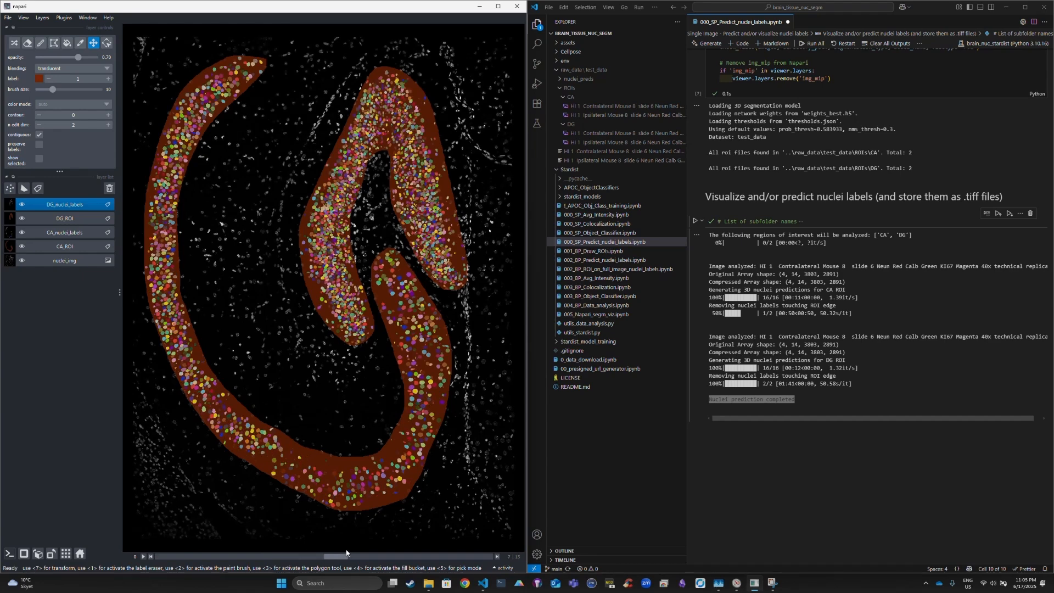
# Switch the napari viewer to 3D display and hide the DG_ROI and CA_ROI layers
pyautogui.click(25, 554)
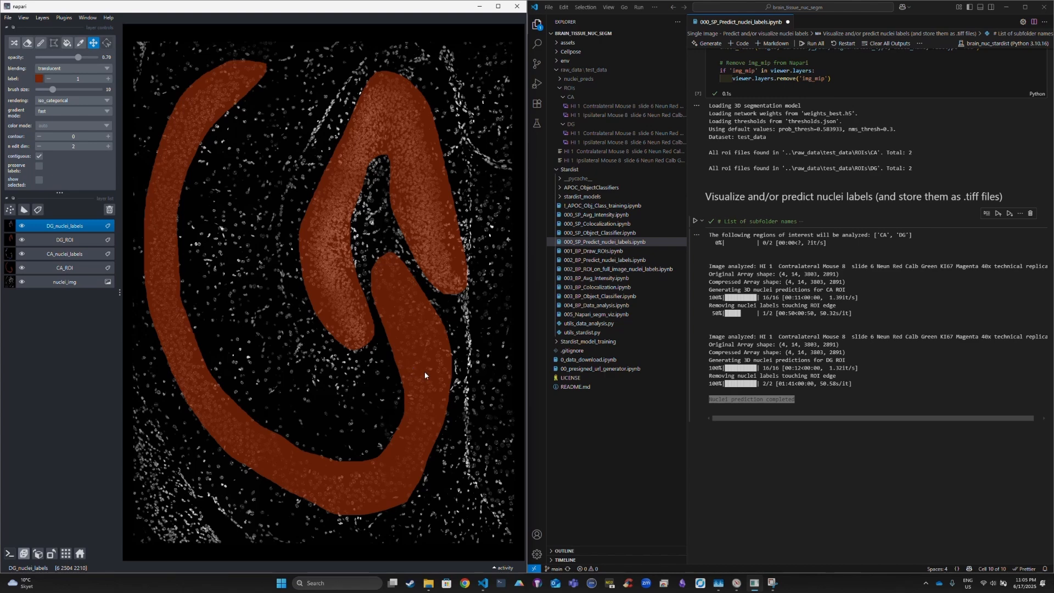
pyautogui.click(22, 239)
pyautogui.click(22, 267)
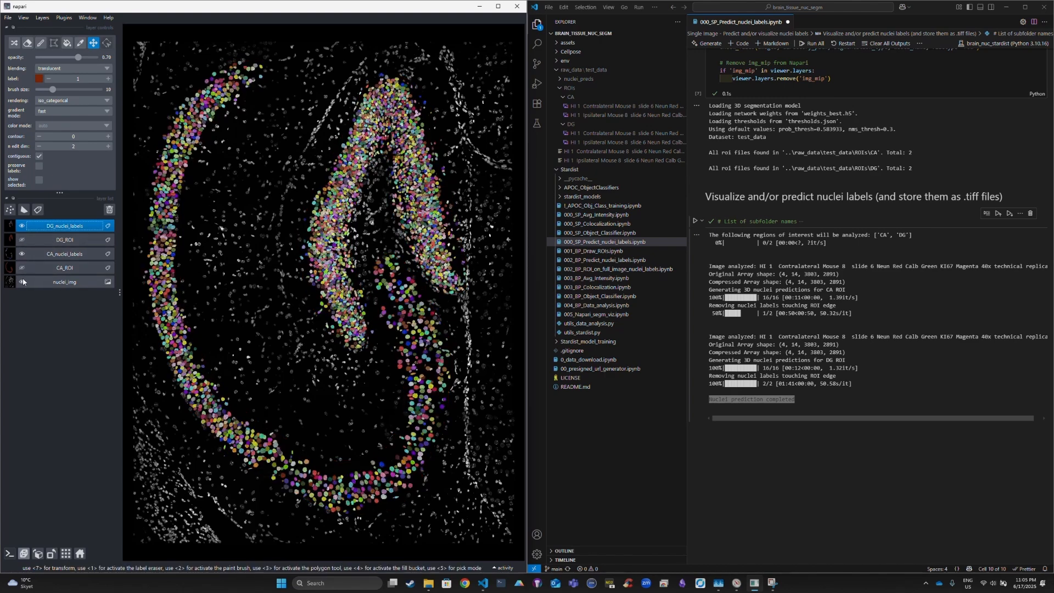
# Rotate the 3D volume and inspect the predicted DG nuclei labels at close range
pyautogui.moveTo(225, 286)
pyautogui.mouseDown()
pyautogui.moveTo(245, 298)
pyautogui.moveTo(239, 271)
pyautogui.mouseUp()
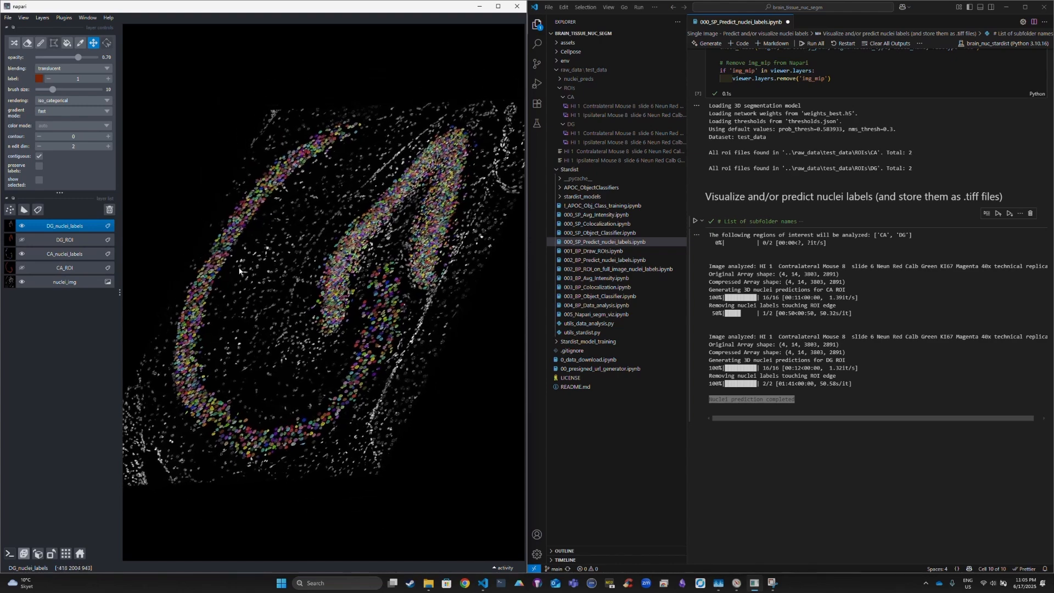
pyautogui.scroll(8, 328, 332)
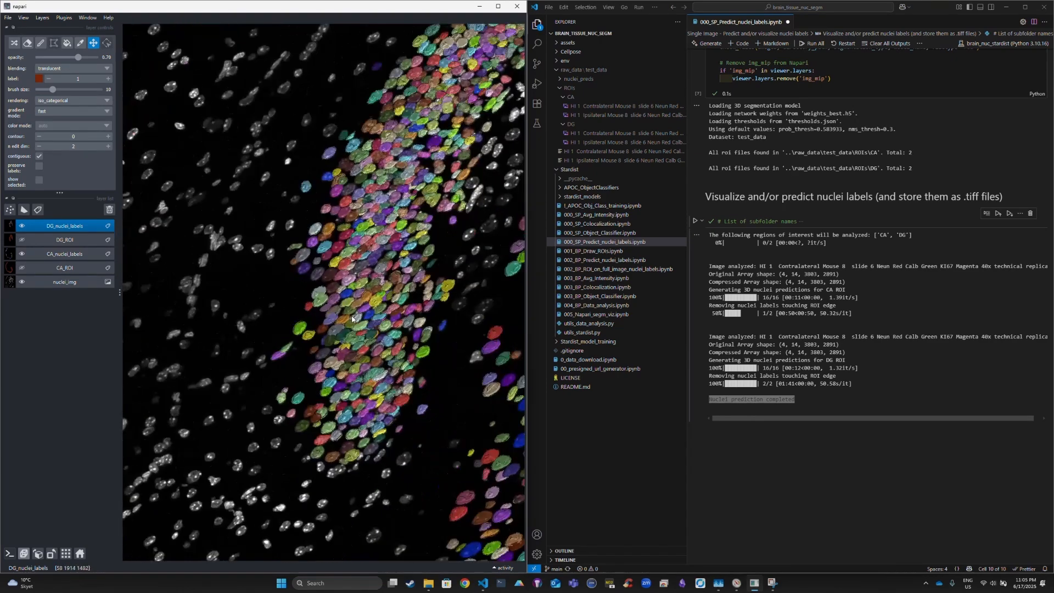
pyautogui.scroll(8, 352, 318)
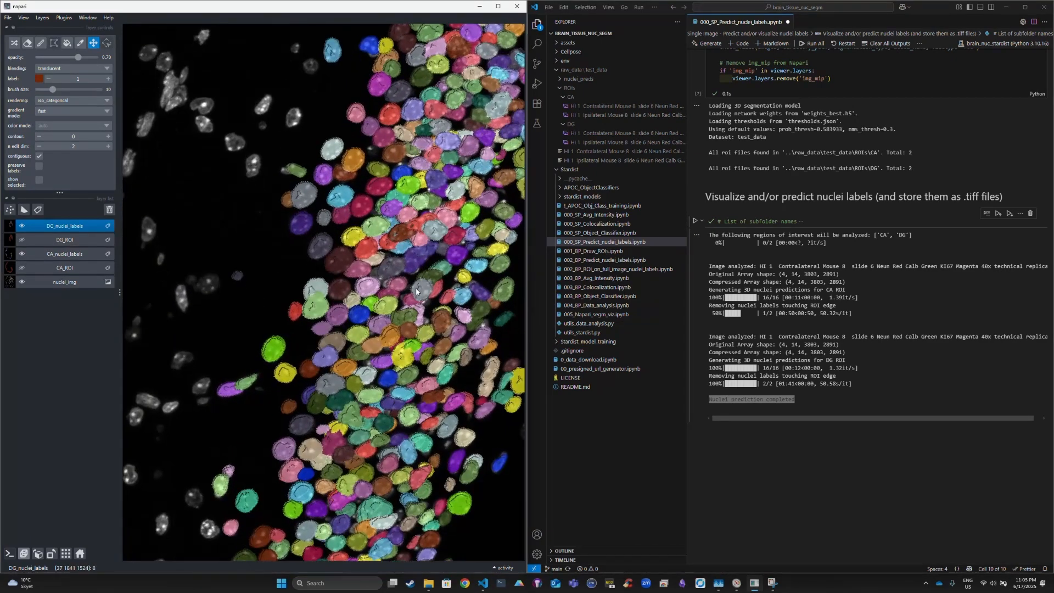
# Inspect the predicted 3D nuclei labels of the CA and DG regions at close range and across the whole volume
pyautogui.scroll(-5, 416, 292)
pyautogui.scroll(5, 397, 285)
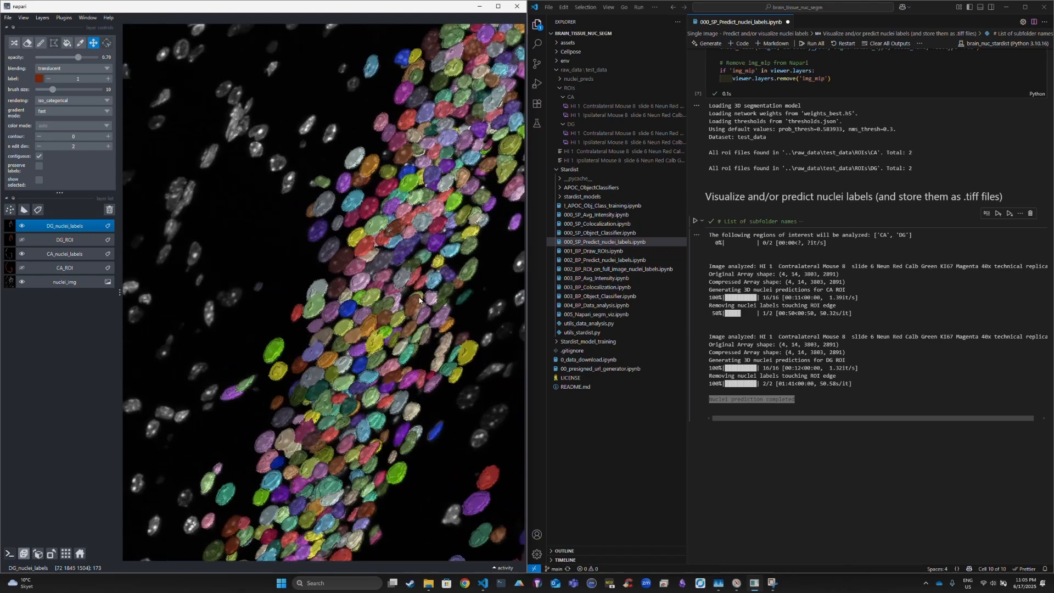
pyautogui.scroll(-5, 428, 329)
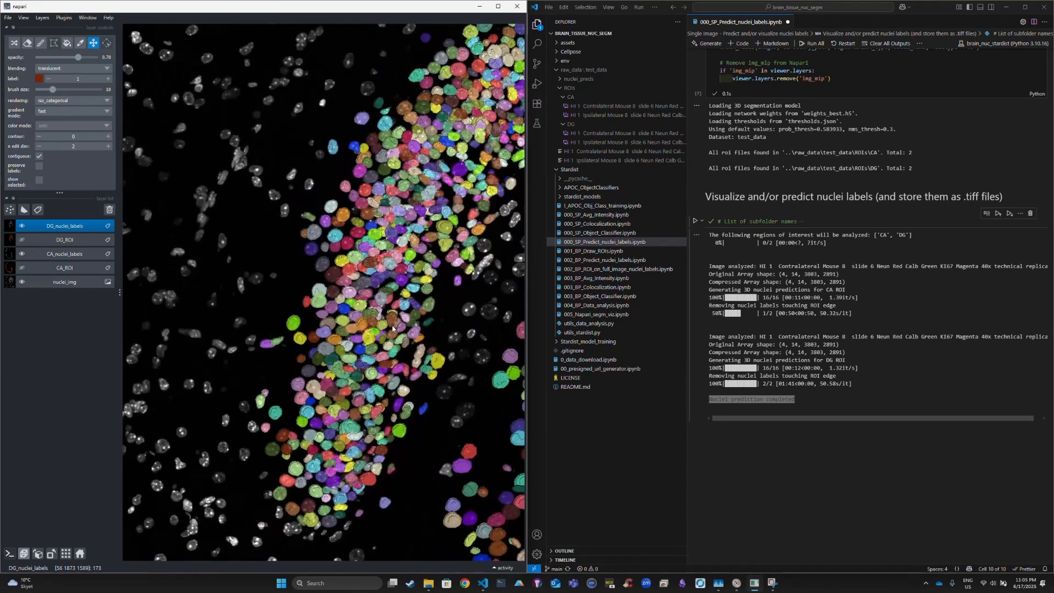
pyautogui.scroll(-10, 358, 281)
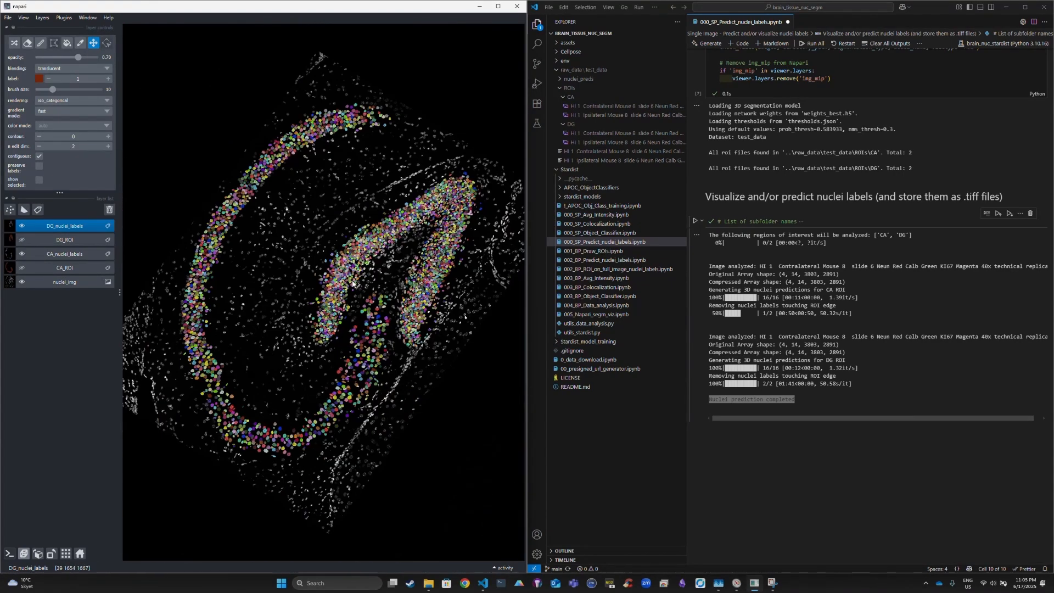
pyautogui.scroll(1, 885, 179)
# Set model_name to "test" in the notebook cell that defines the segmentation type and Stardist model
pyautogui.scroll(6, 885, 179)
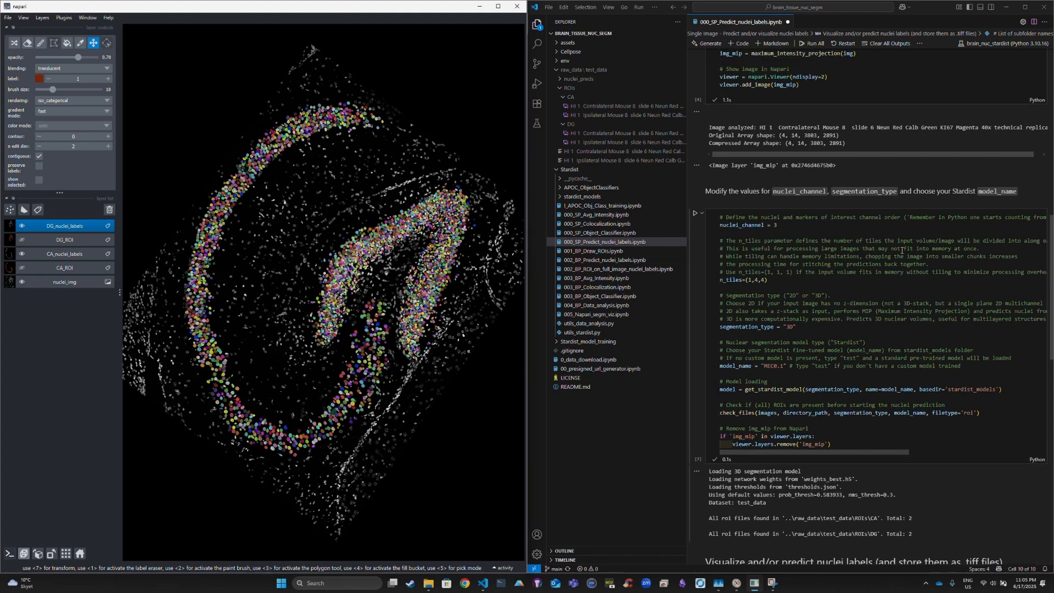
pyautogui.click(785, 366)
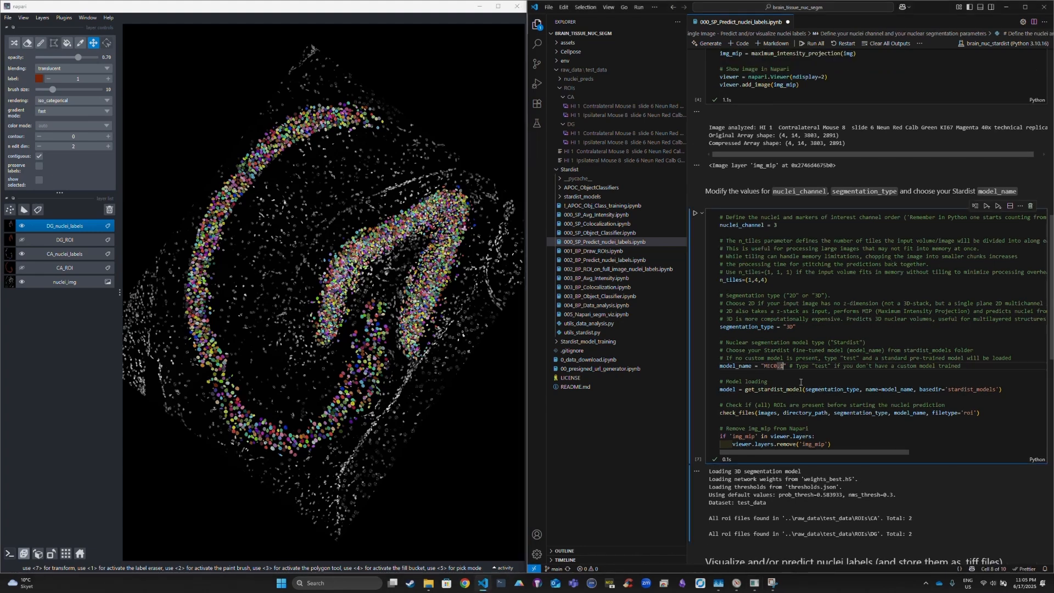
pyautogui.press('BackSpace')
pyautogui.press('BackSpace')
pyautogui.press('BackSpace')
pyautogui.press('BackSpace')
pyautogui.press('BackSpace')
pyautogui.press('BackSpace')
pyautogui.write('test')
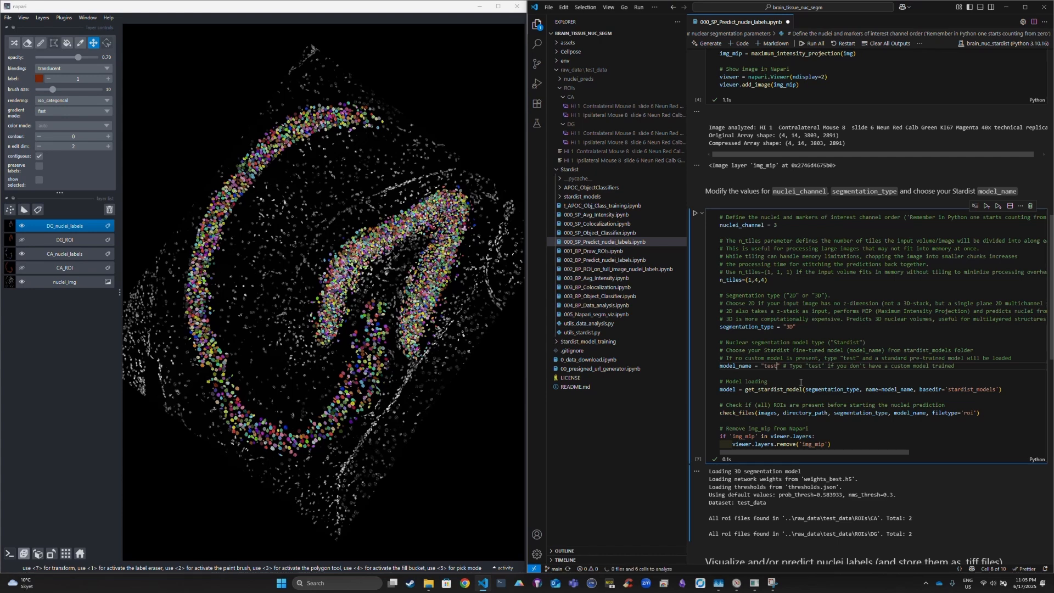
# Delete all label, ROI and image layers of the first prediction from the napari viewer
pyautogui.click(110, 209)
pyautogui.click(109, 210)
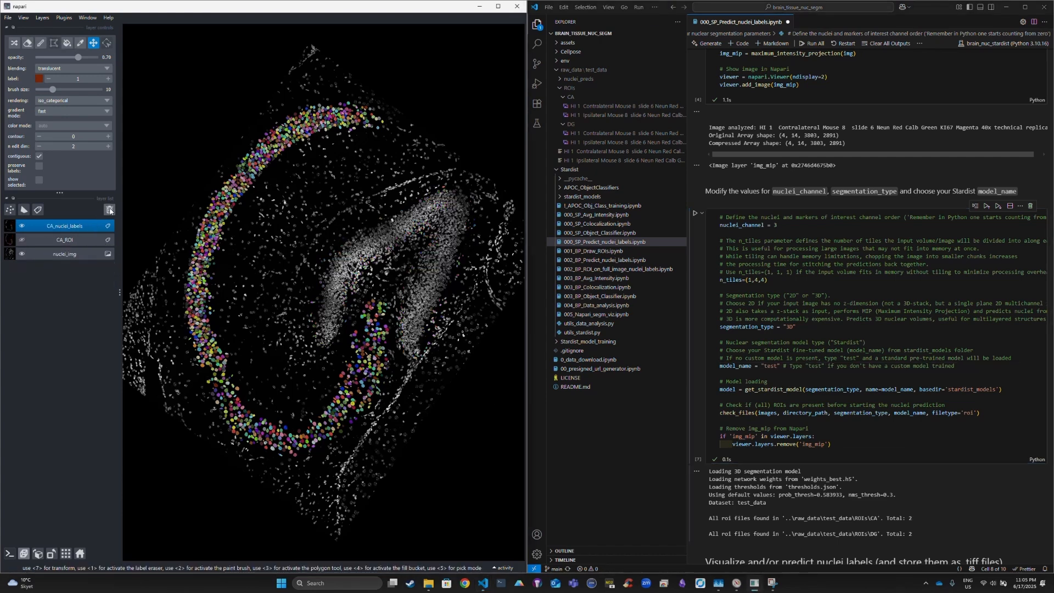
pyautogui.click(110, 210)
pyautogui.click(110, 210)
pyautogui.click(109, 210)
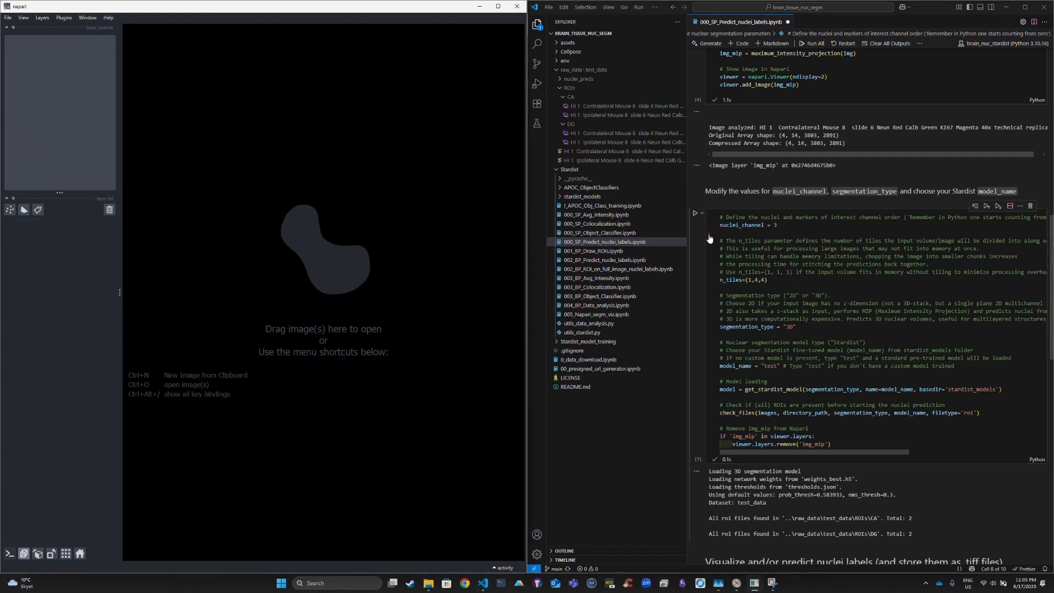
# Run the model settings cell with the "test" model, and start the cell that predicts the nuclei labels
pyautogui.click(695, 215)
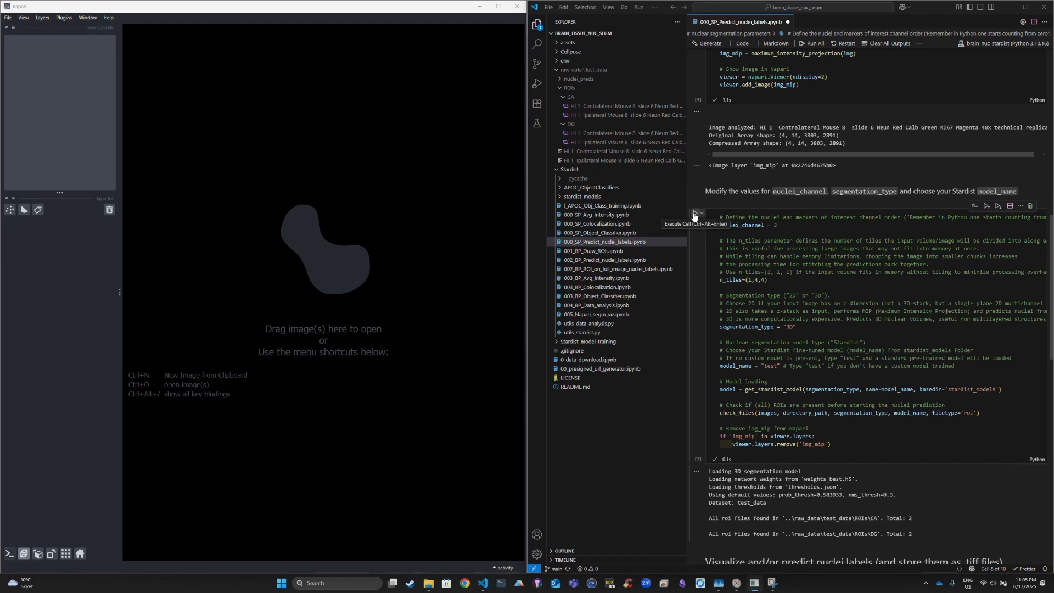
pyautogui.click(694, 215)
pyautogui.scroll(-3, 874, 310)
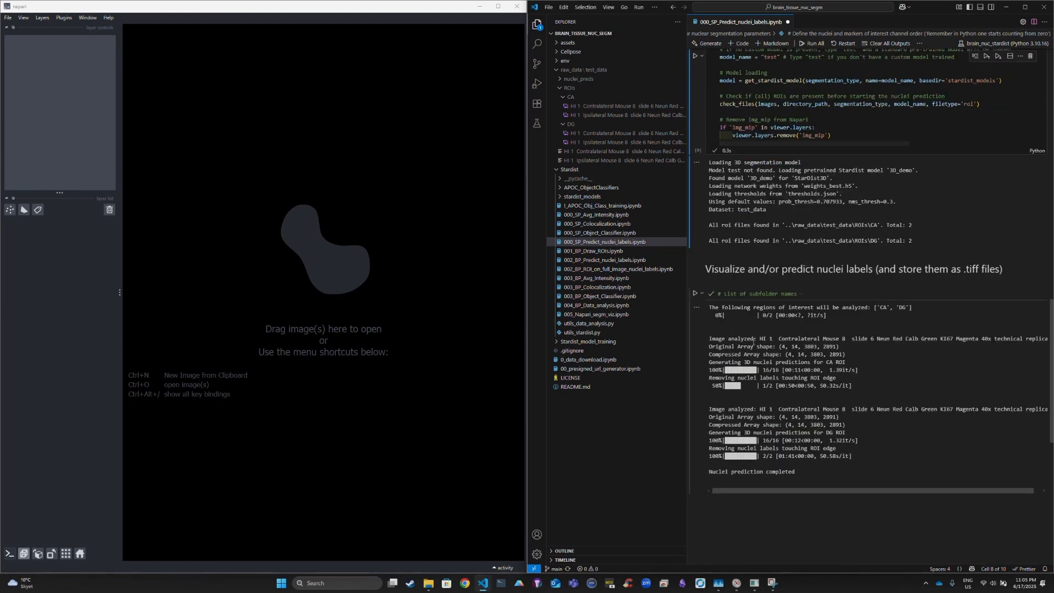
pyautogui.click(696, 295)
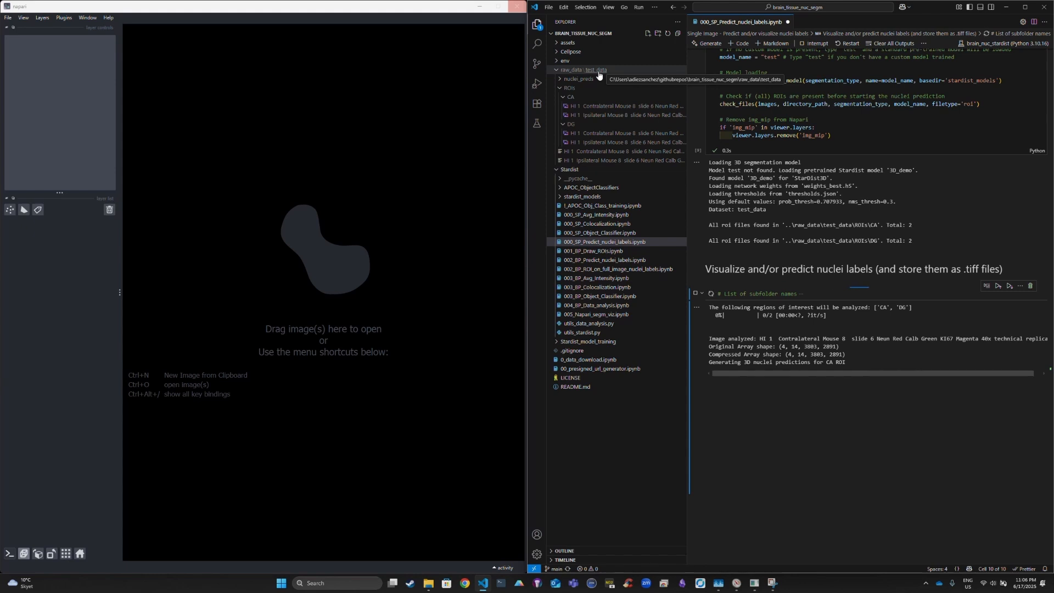
# Expand the nuclei_preds folder and its CA and DG subfolders to examine the stored 3D prediction files
pyautogui.click(579, 80)
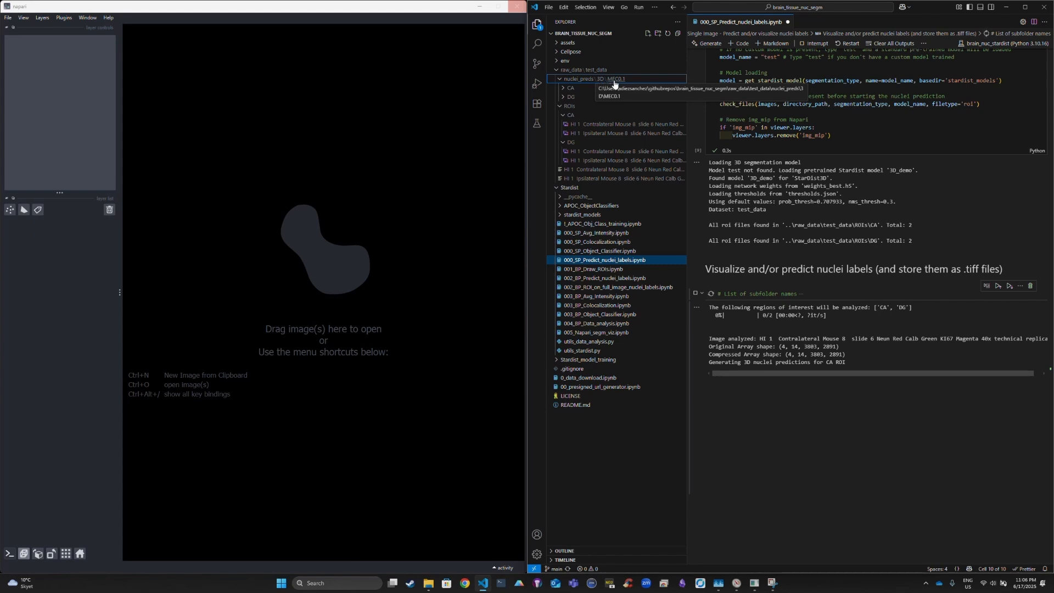
pyautogui.click(574, 89)
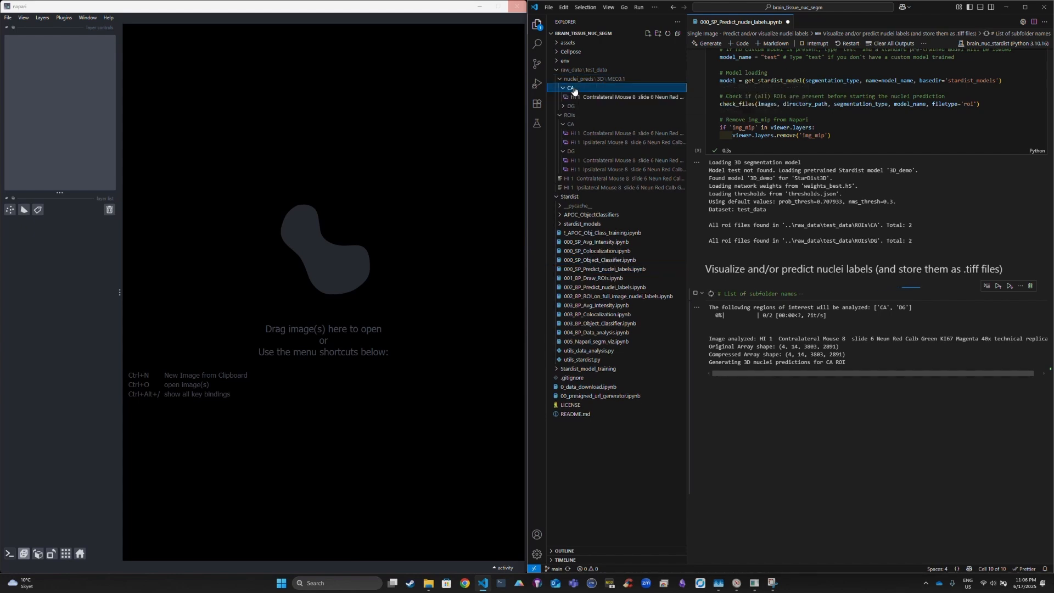
pyautogui.click(573, 107)
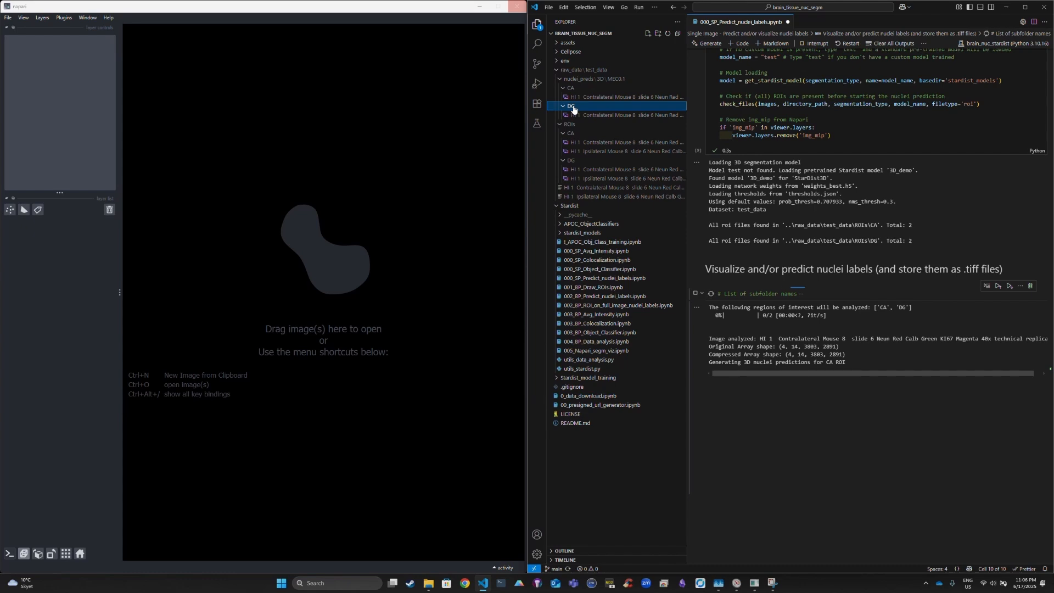
pyautogui.click(573, 107)
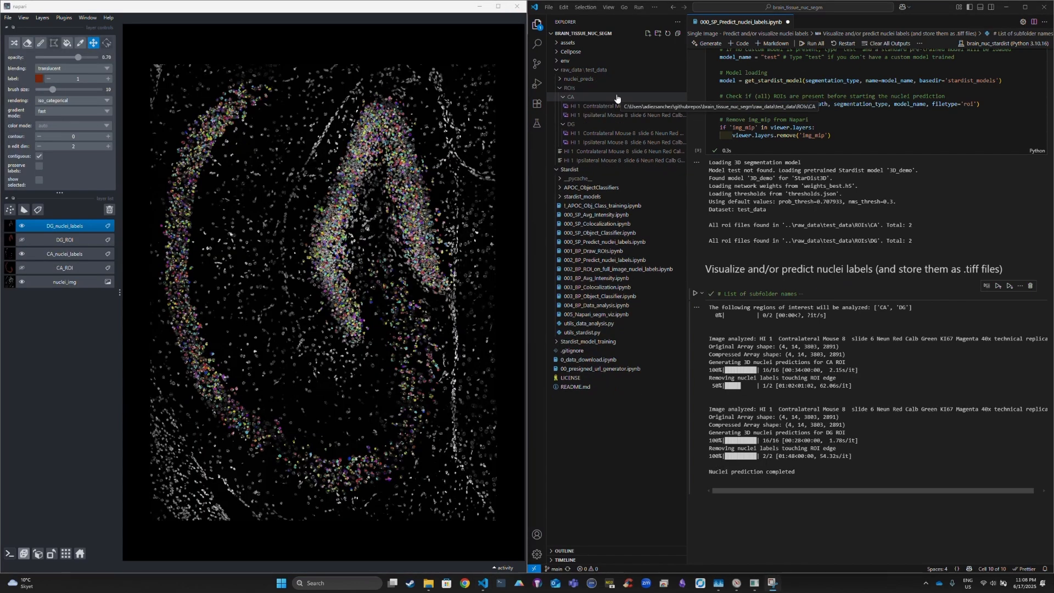
# Inspect the 3D labels predicted by the pretrained model at close range, and remove all layers from napari
pyautogui.scroll(10, 319, 297)
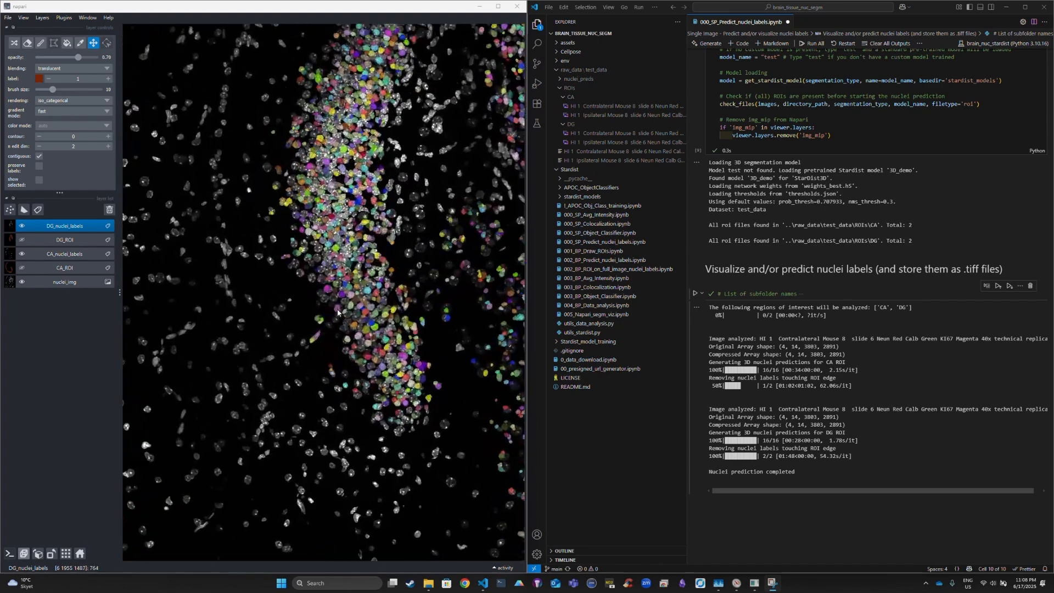
pyautogui.moveTo(440, 352); pyautogui.dragTo(374, 184)
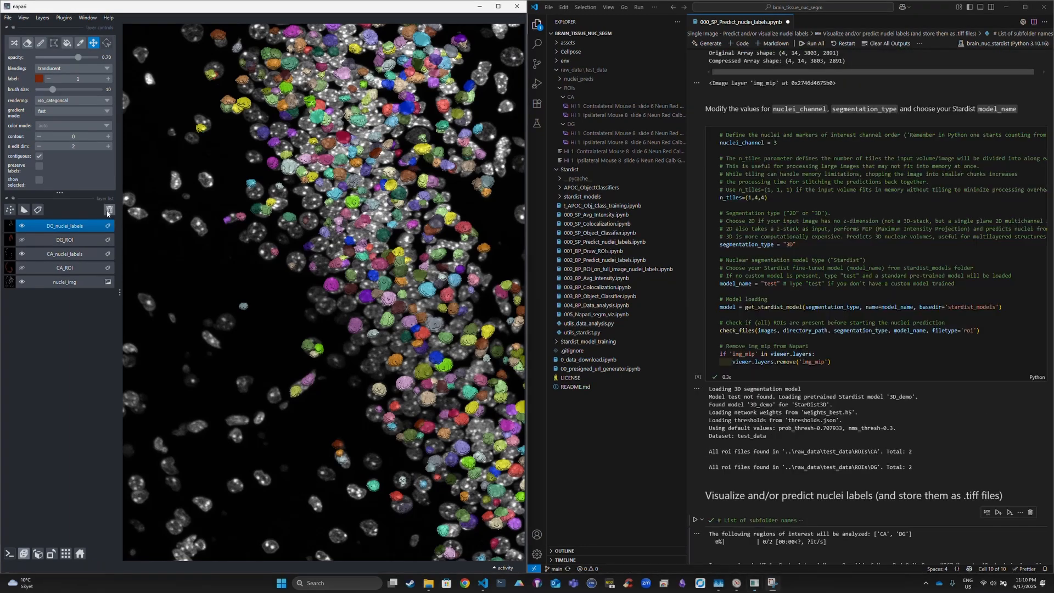
pyautogui.click(107, 212)
pyautogui.click(107, 213)
pyautogui.click(107, 213)
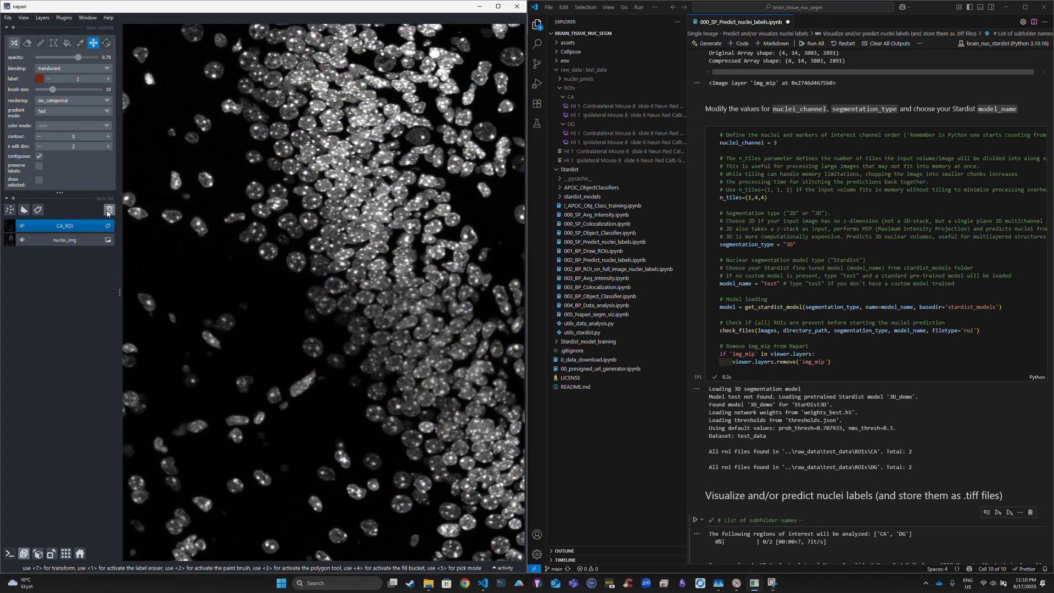
pyautogui.click(107, 213)
pyautogui.click(107, 212)
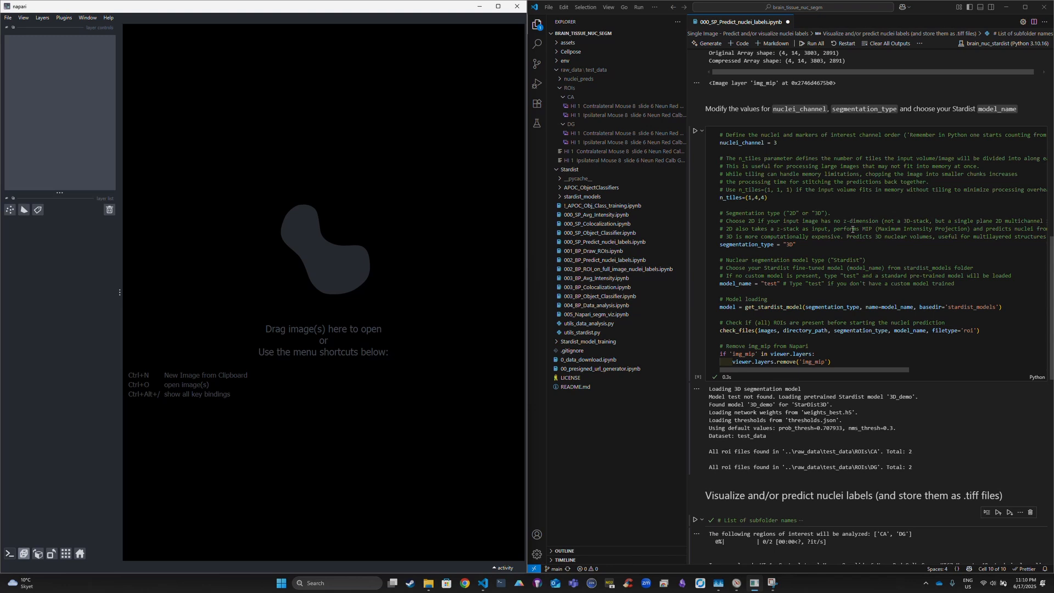
# Set segmentation_type to "2D" in the model settings cell and check the model_name entry
pyautogui.click(793, 245)
pyautogui.press('BackSpace')
pyautogui.press('BackSpace')
pyautogui.write('2D')
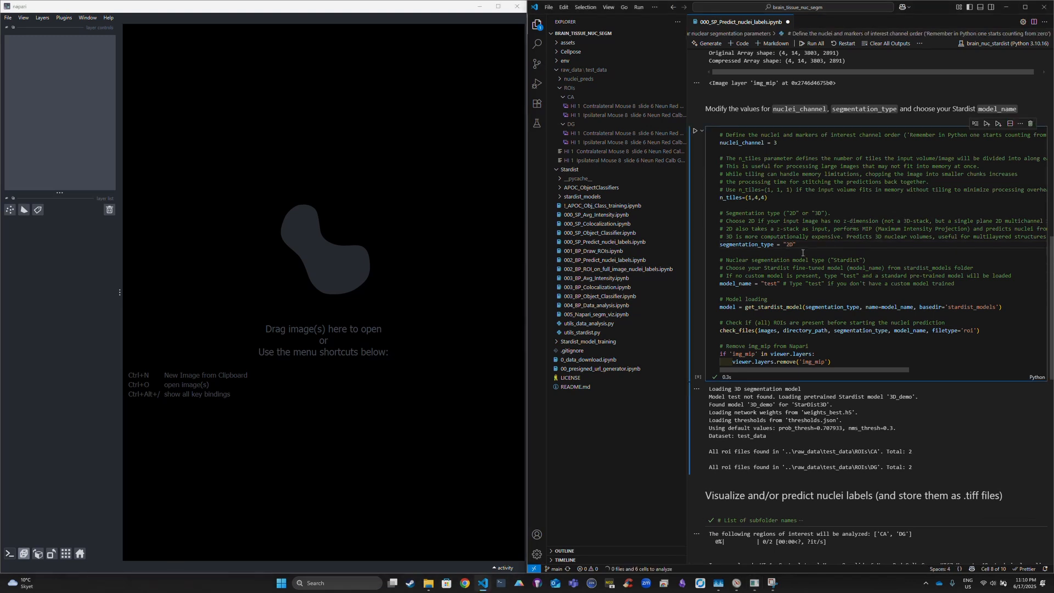
pyautogui.click(779, 285)
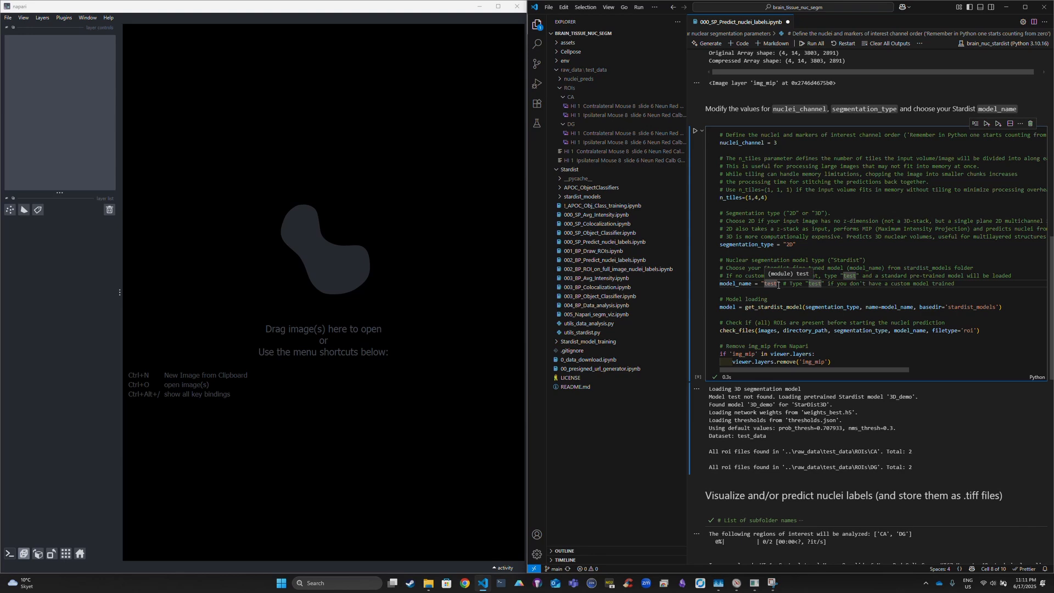
# Run the model settings cell and the nuclei prediction cell for 2D segmentation
pyautogui.hotkey('ctrl', 'Return')
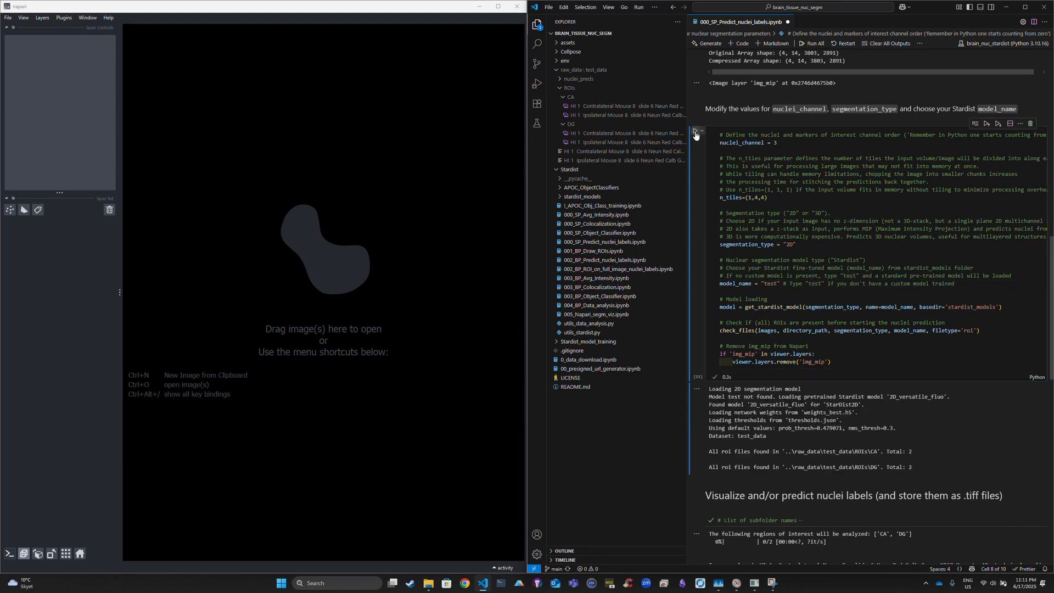
pyautogui.scroll(-5, 695, 135)
pyautogui.click(695, 233)
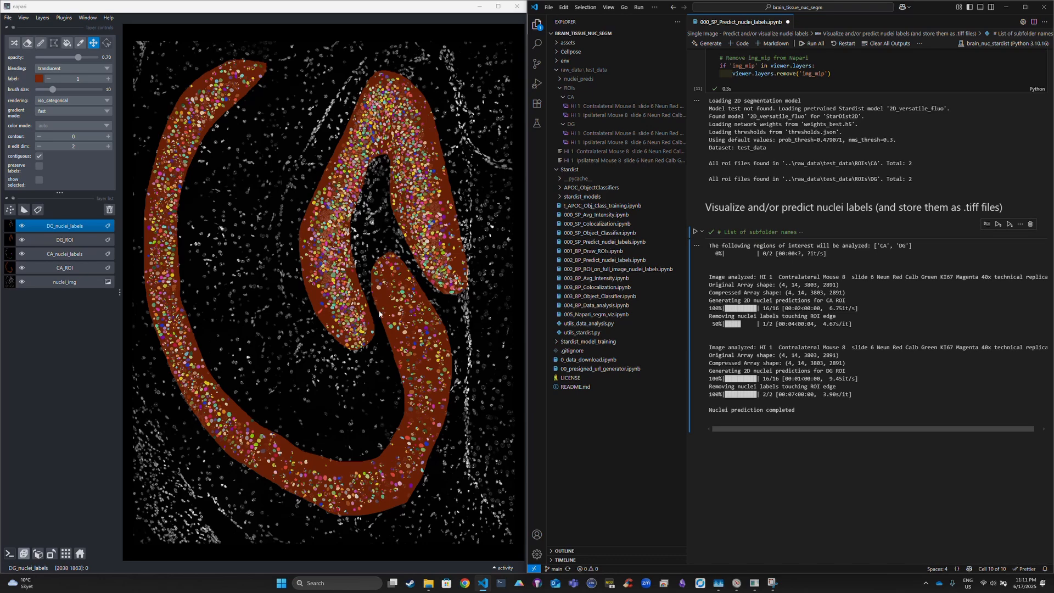
# Hide the DG_ROI and CA_ROI layers and switch the napari viewer to 2D display
pyautogui.scroll(6, 338, 301)
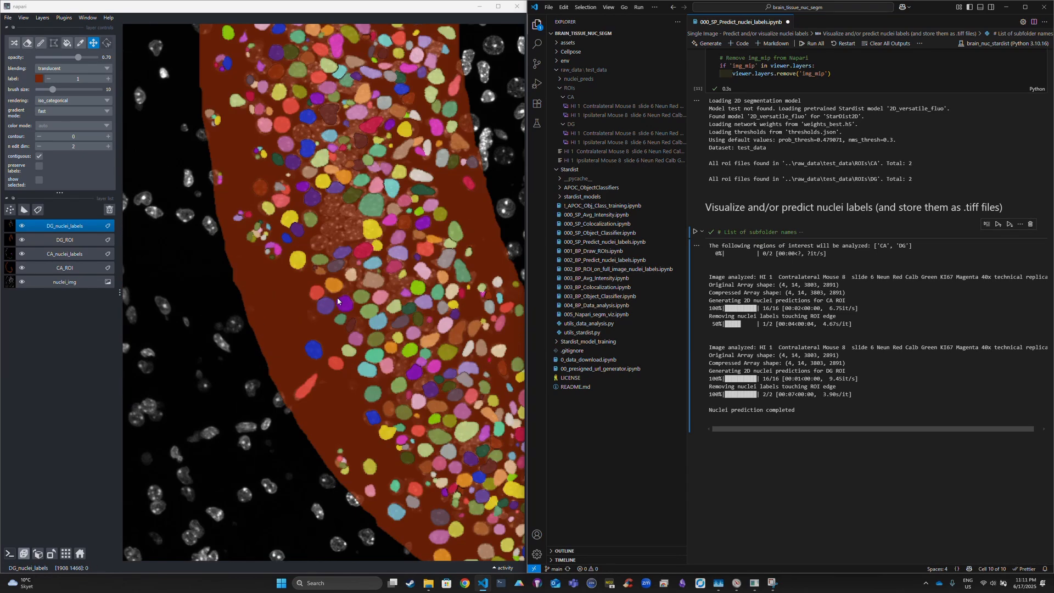
pyautogui.click(21, 240)
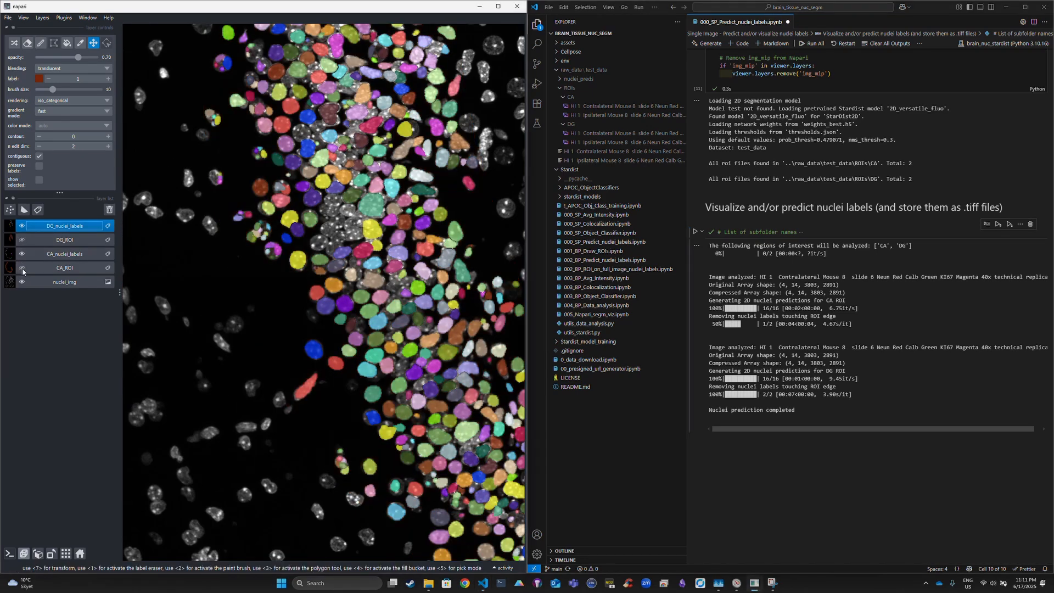
pyautogui.scroll(-6, 358, 359)
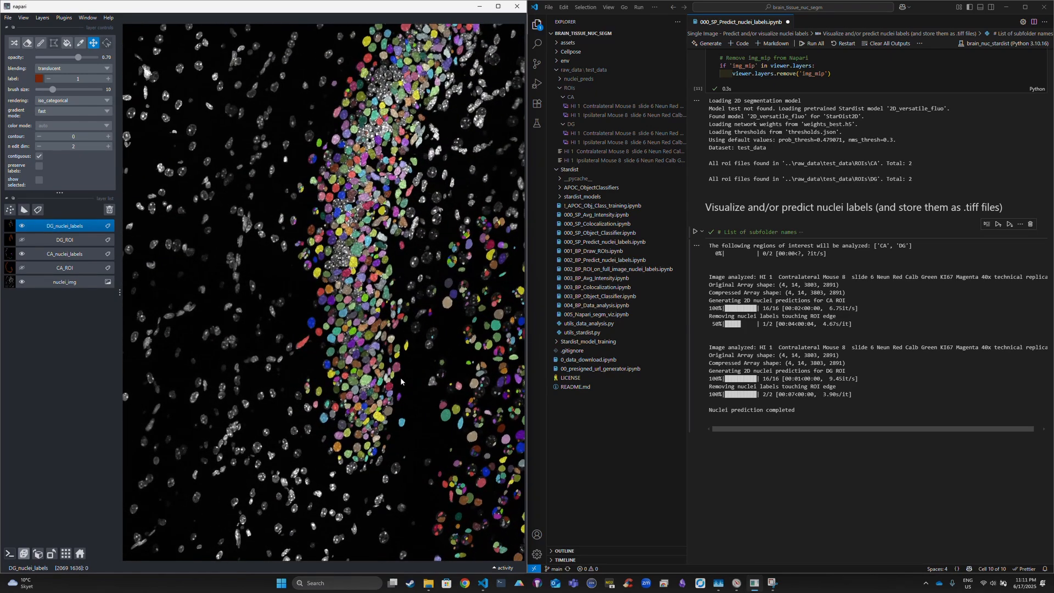
pyautogui.scroll(5, 371, 341)
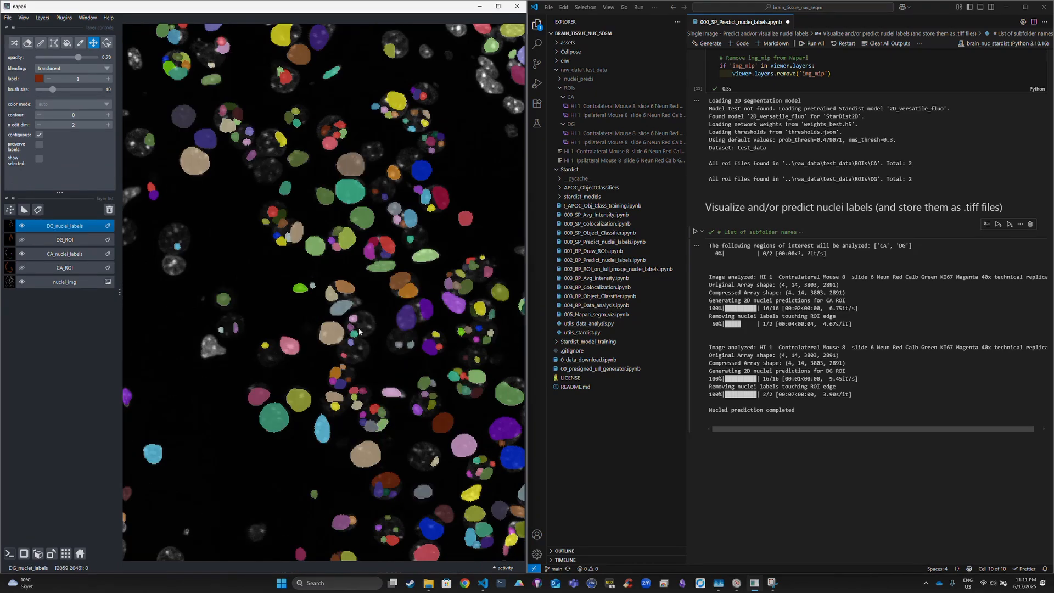
# Inspect the predicted 2D nuclei labels of the CA and DG regions in full view and at close range
pyautogui.scroll(-8, 356, 323)
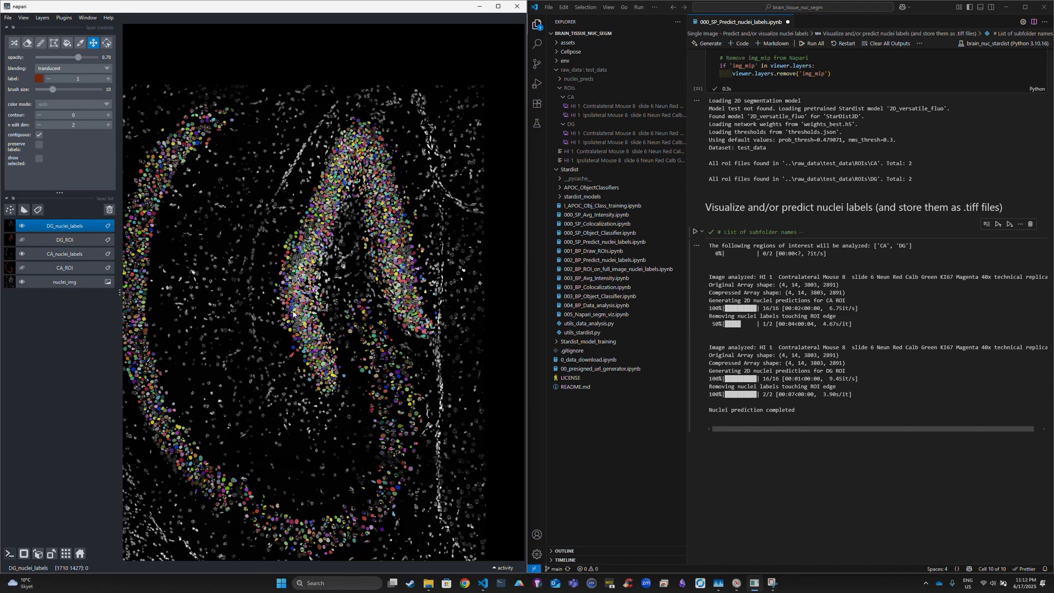
pyautogui.scroll(6, 330, 330)
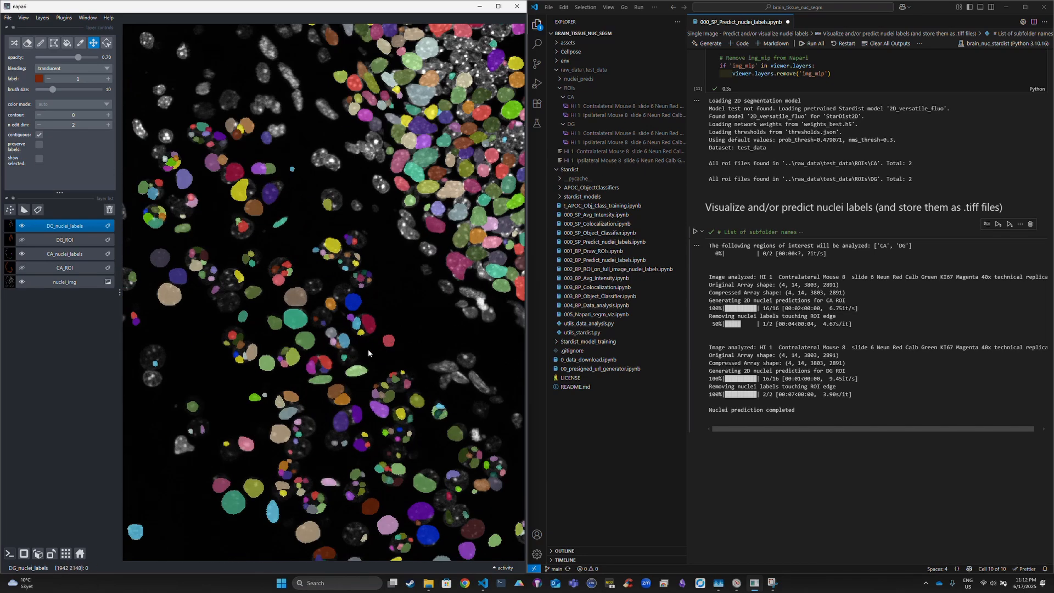
pyautogui.scroll(-8, 362, 329)
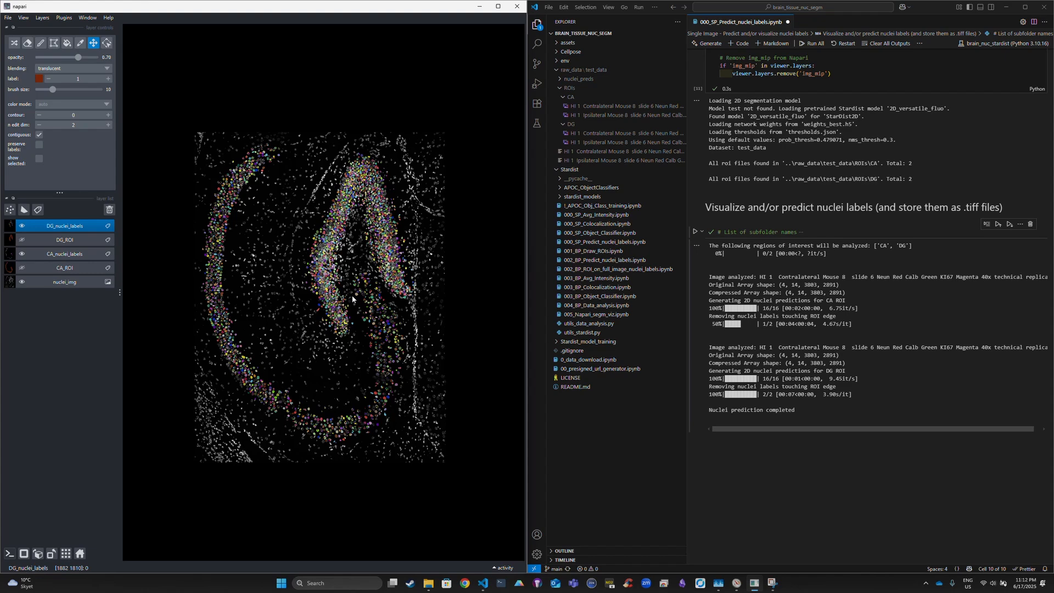
# Bring up the GPU performance graphs in Task Manager and restart the notebook's Jupyter kernel
pyautogui.hotkey('ctrl', 'shift', 'Escape')
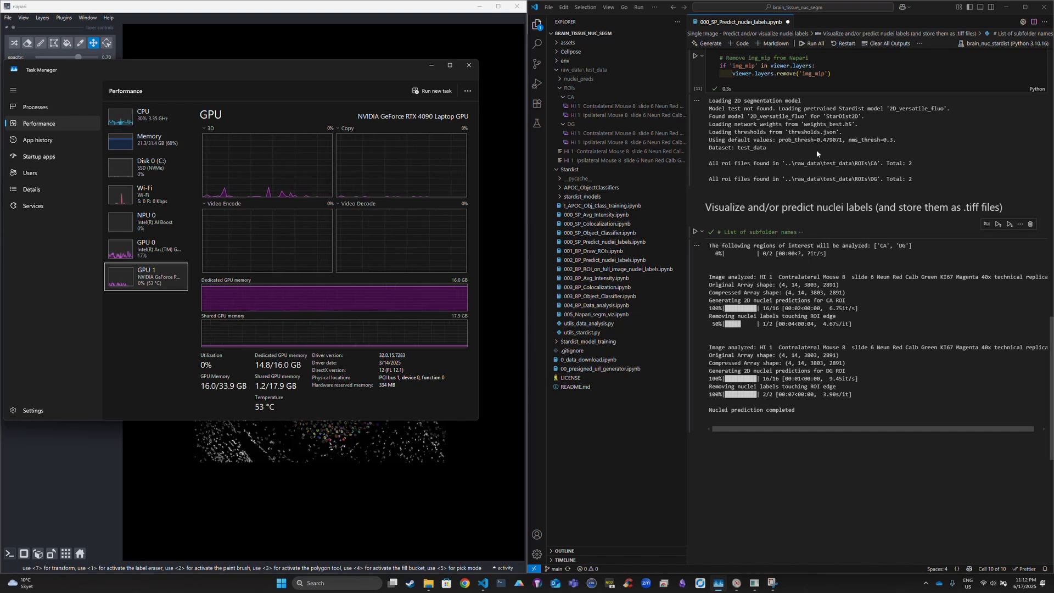
pyautogui.click(848, 48)
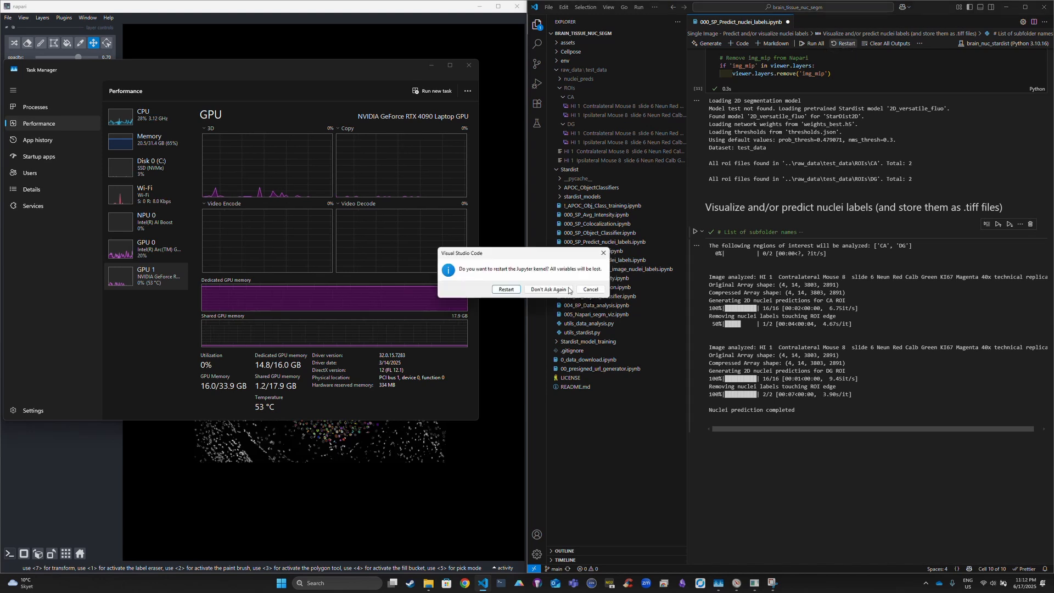
pyautogui.click(500, 291)
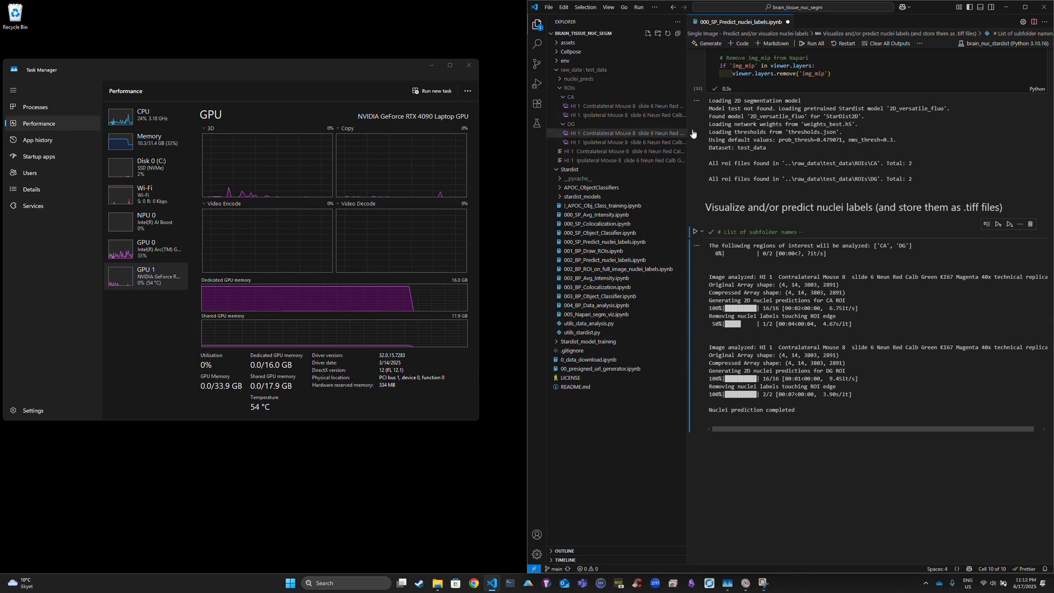
# Close Visual Studio Code and reopen it on the nuclei prediction notebook
pyautogui.click(1041, 7)
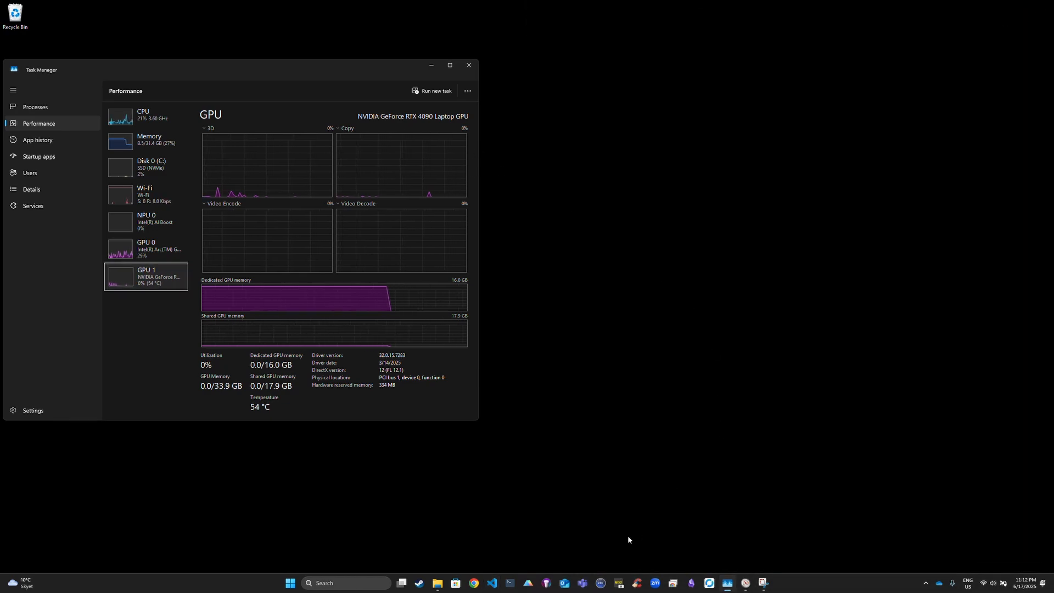
pyautogui.click(496, 590)
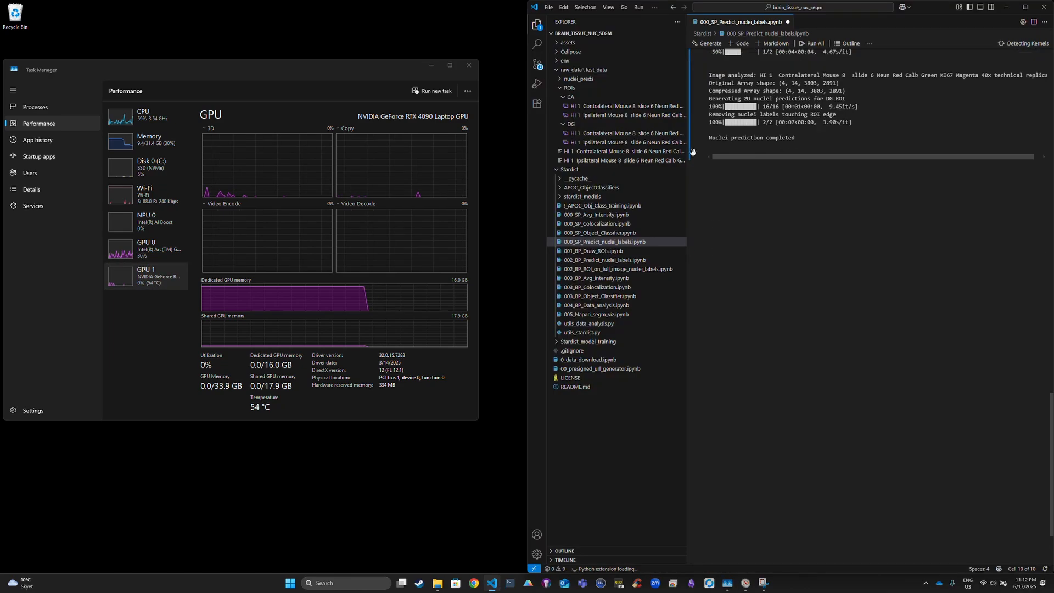
# Maximize the editor window and run the import and image directory cells of 002_BP_Predict_nuclei_labels.ipynb
pyautogui.click(1025, 7)
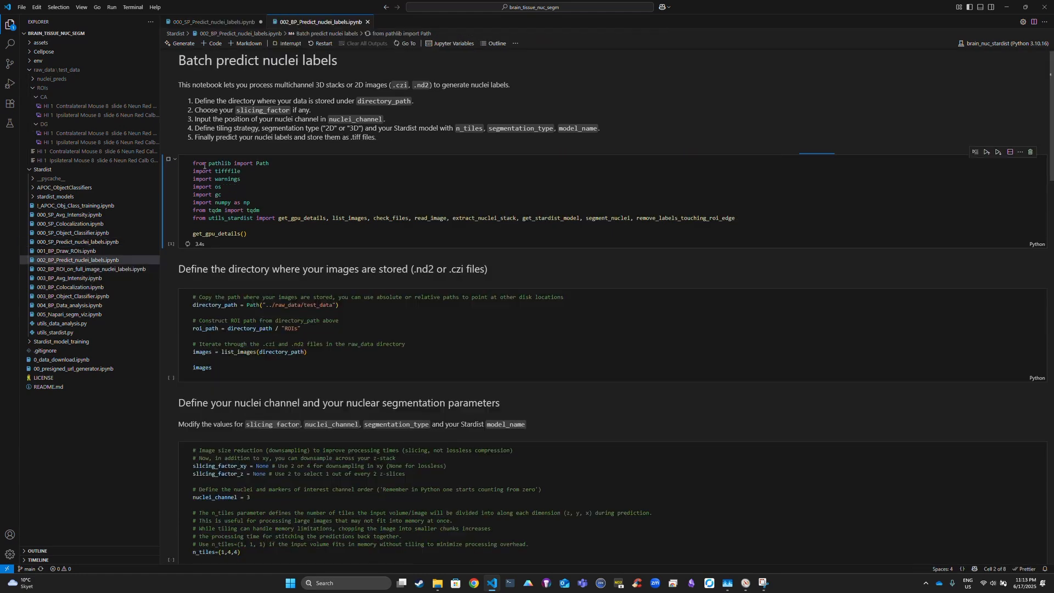
pyautogui.scroll(-2, 205, 166)
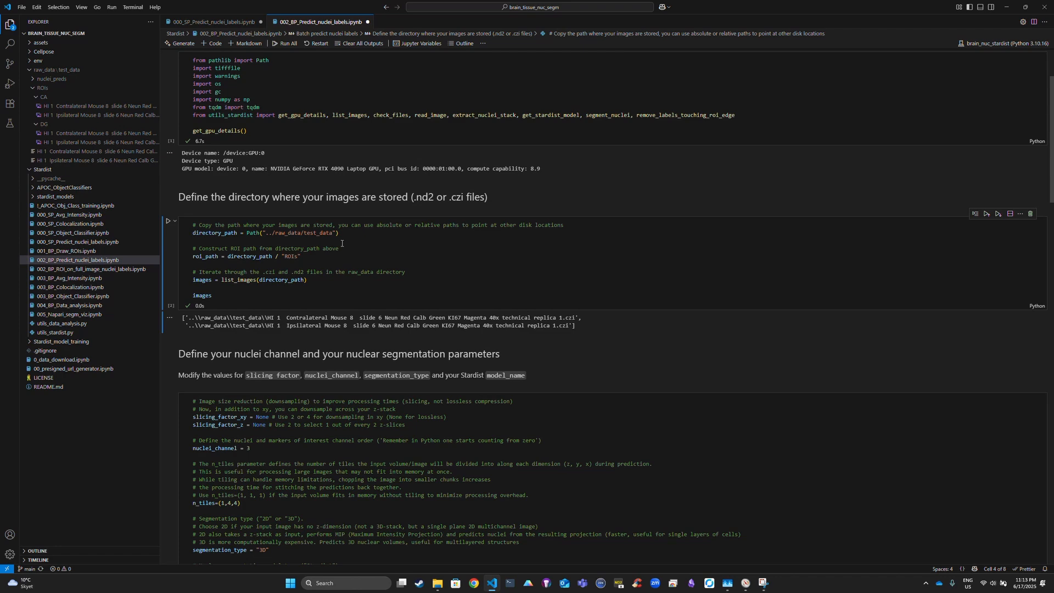
pyautogui.scroll(-5, 342, 244)
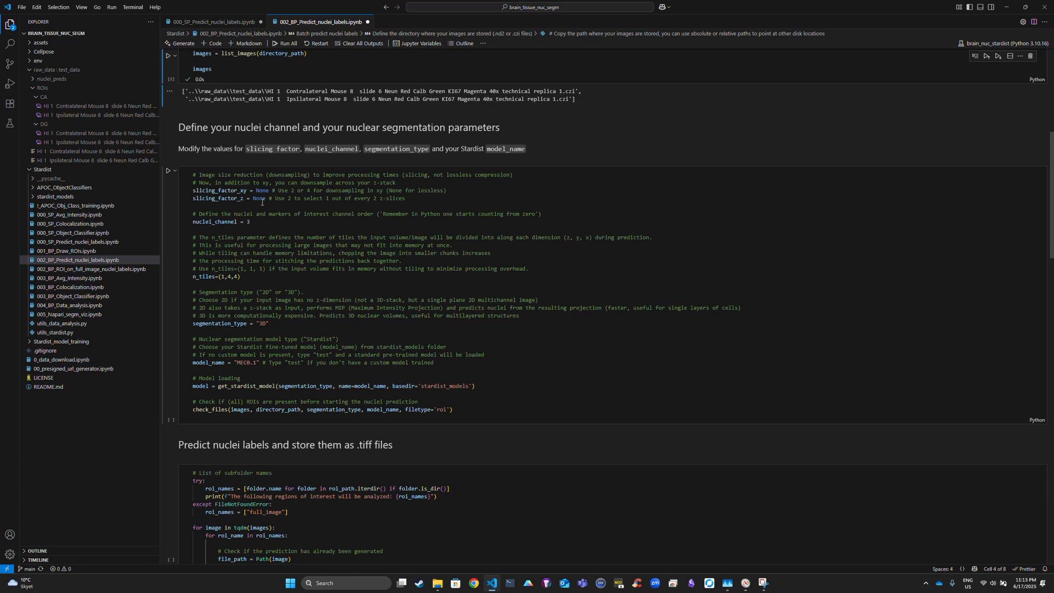
# Review the batch segmentation parameters and run their cell with nuclei channel 3, segmentation type 3D and model MEC0.1
pyautogui.scroll(-3, 251, 192)
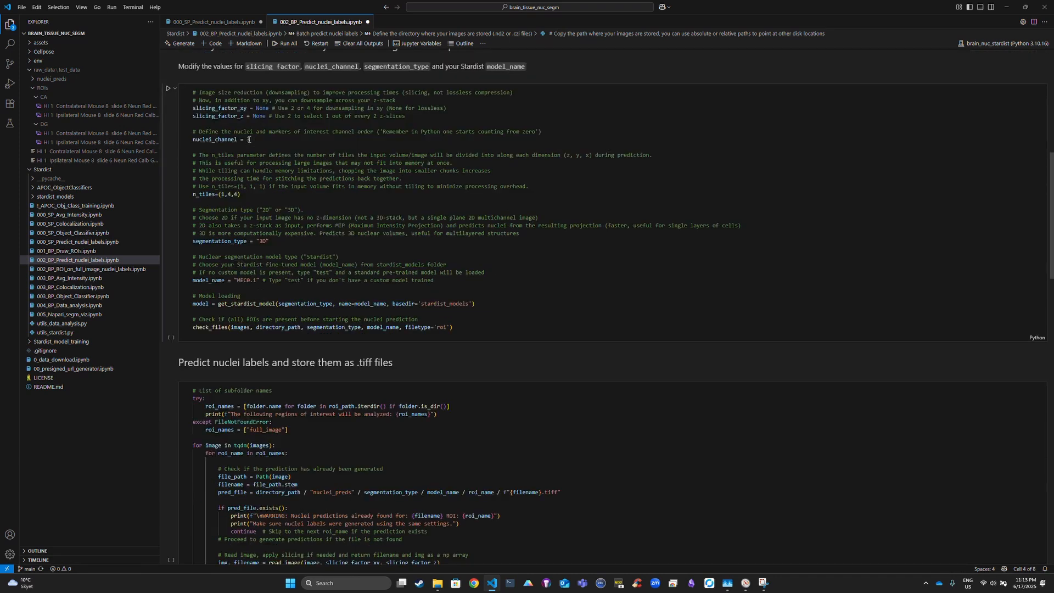
pyautogui.scroll(-1, 248, 181)
pyautogui.scroll(-1, 248, 195)
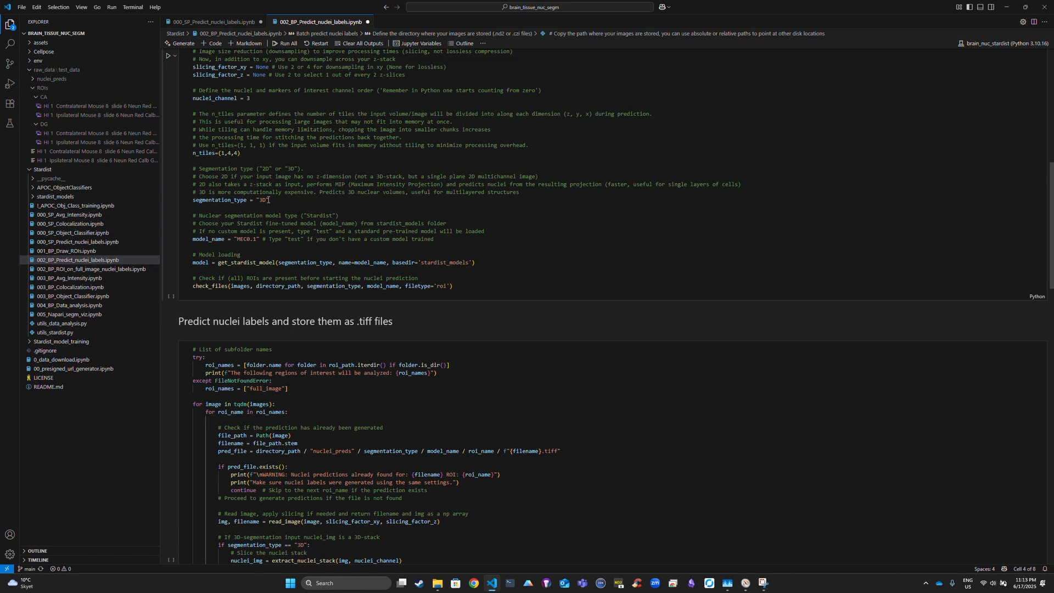
pyautogui.doubleClick(241, 239)
pyautogui.scroll(6, 277, 251)
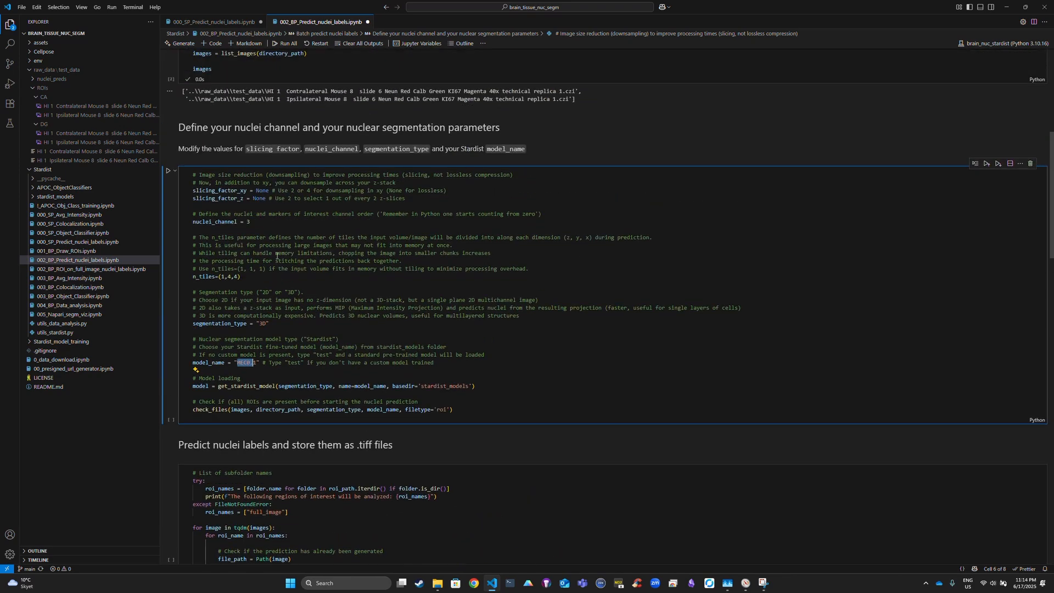
pyautogui.click(168, 171)
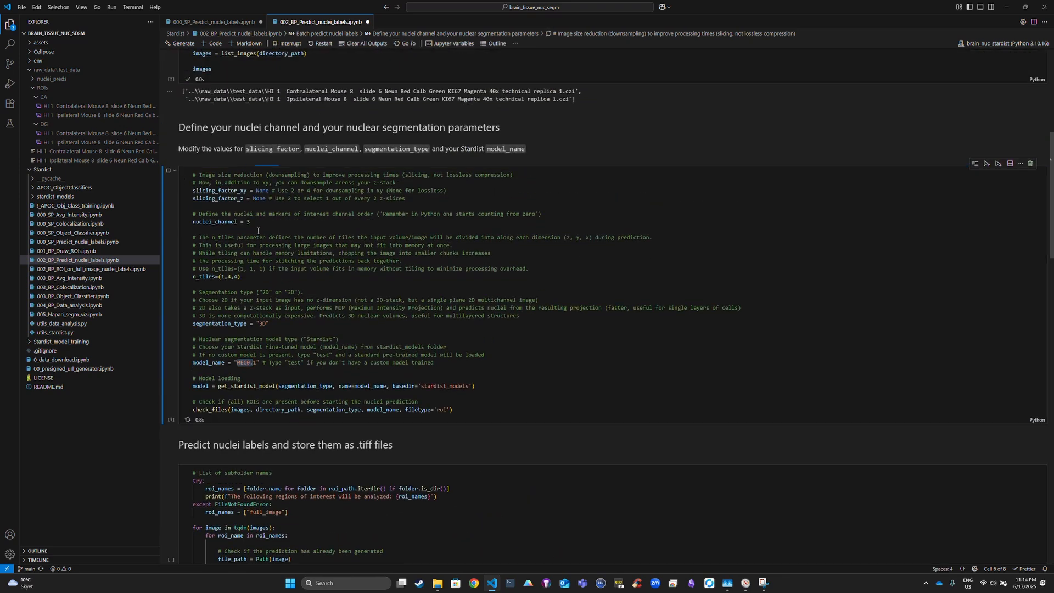
# Run the batch nuclei prediction cell and review the output log for each image and ROI
pyautogui.scroll(-10, 258, 253)
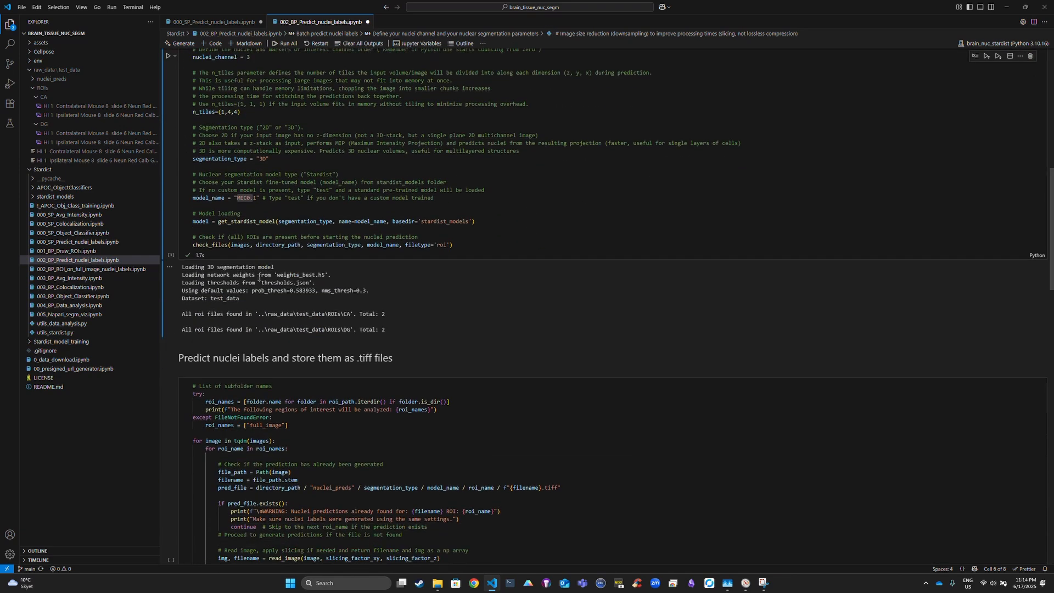
pyautogui.click(168, 238)
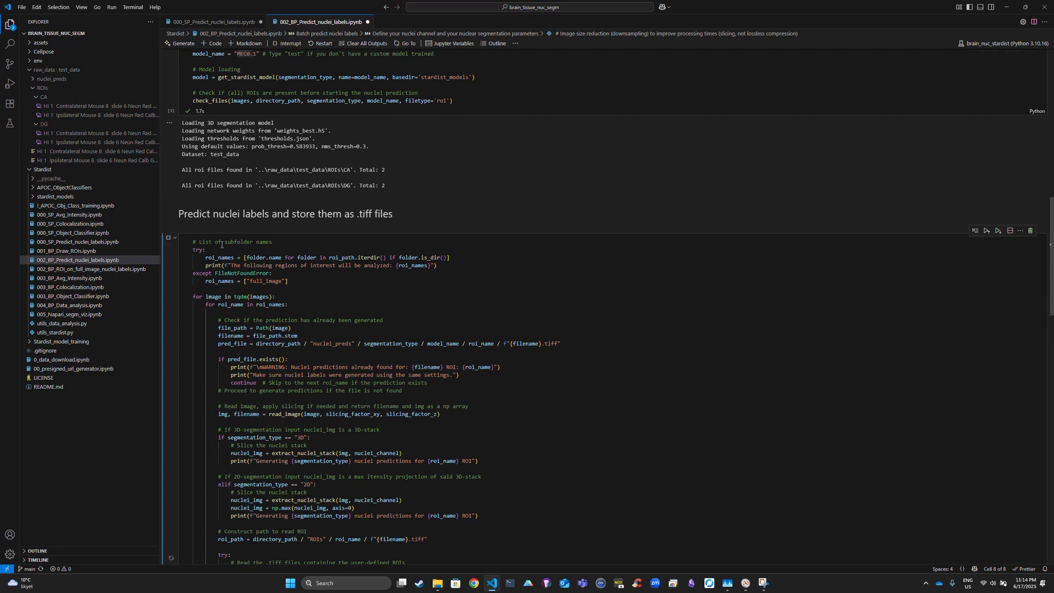
pyautogui.scroll(-5, 390, 327)
pyautogui.scroll(-20, 389, 327)
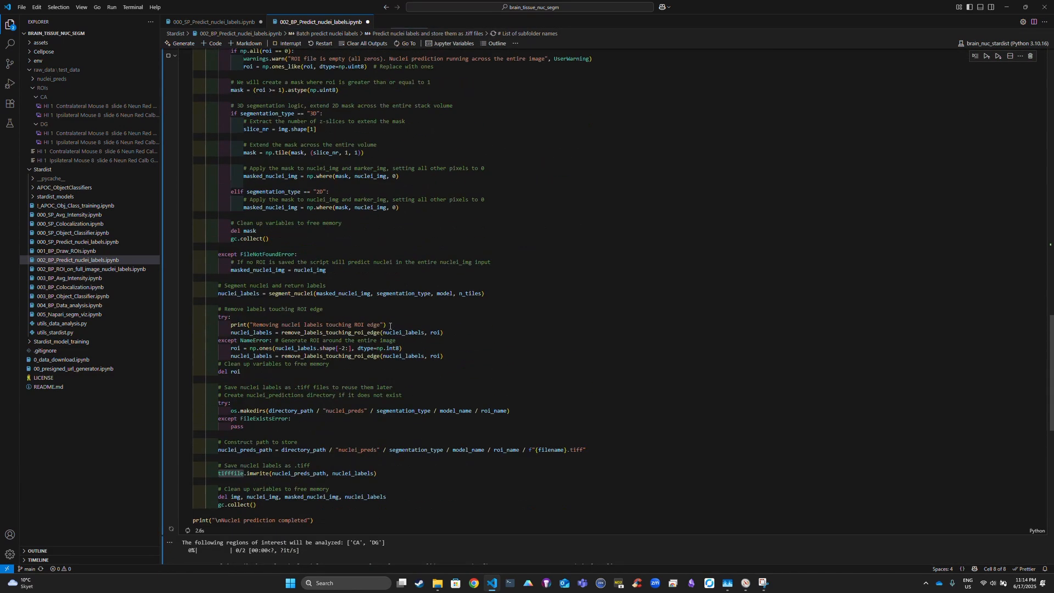
pyautogui.scroll(-1, 390, 325)
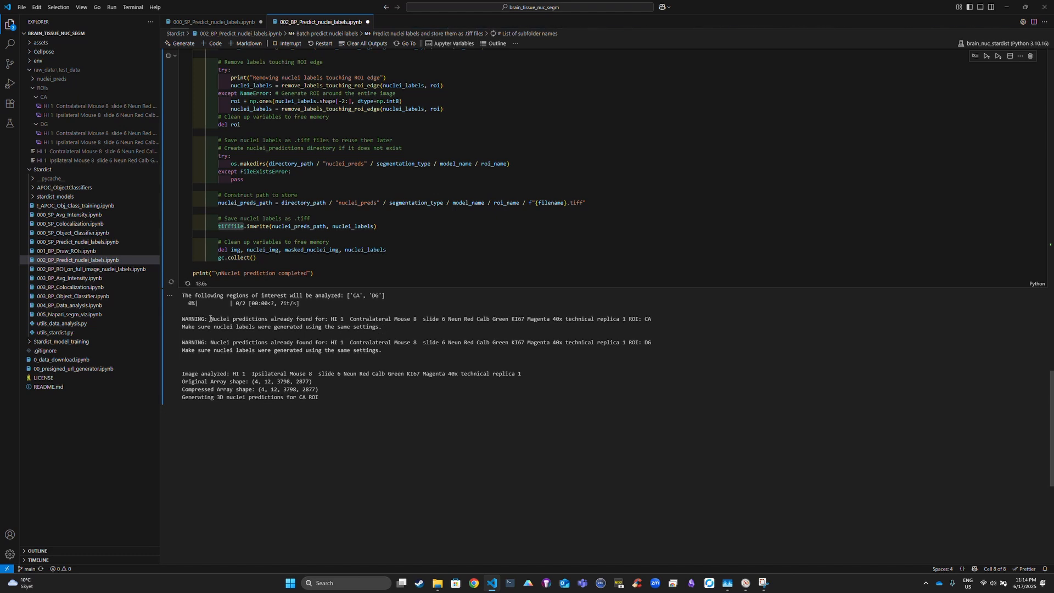
pyautogui.moveTo(210, 319); pyautogui.dragTo(323, 318)
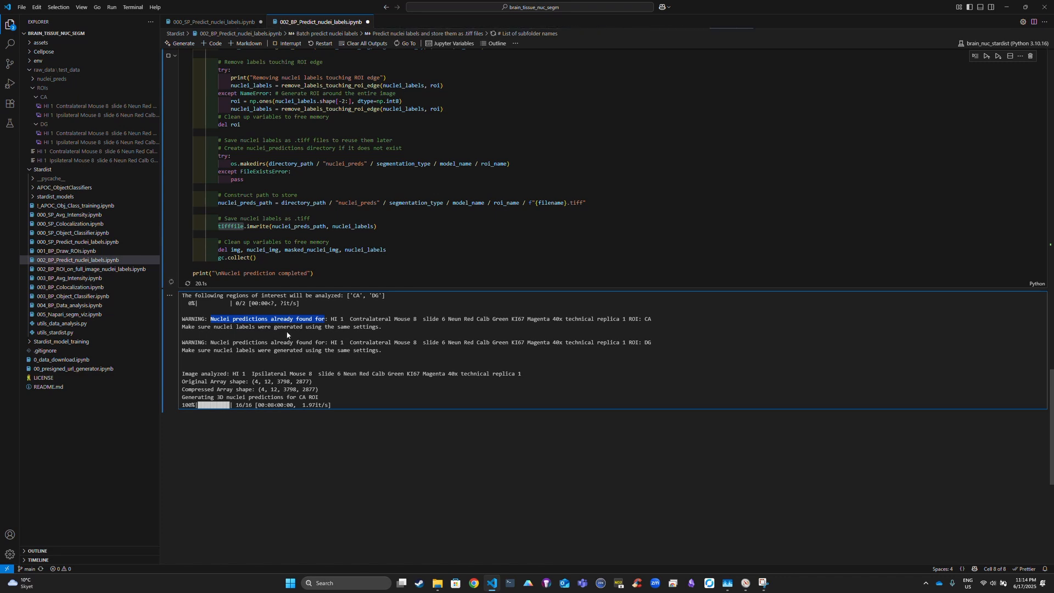
pyautogui.scroll(-3, 288, 326)
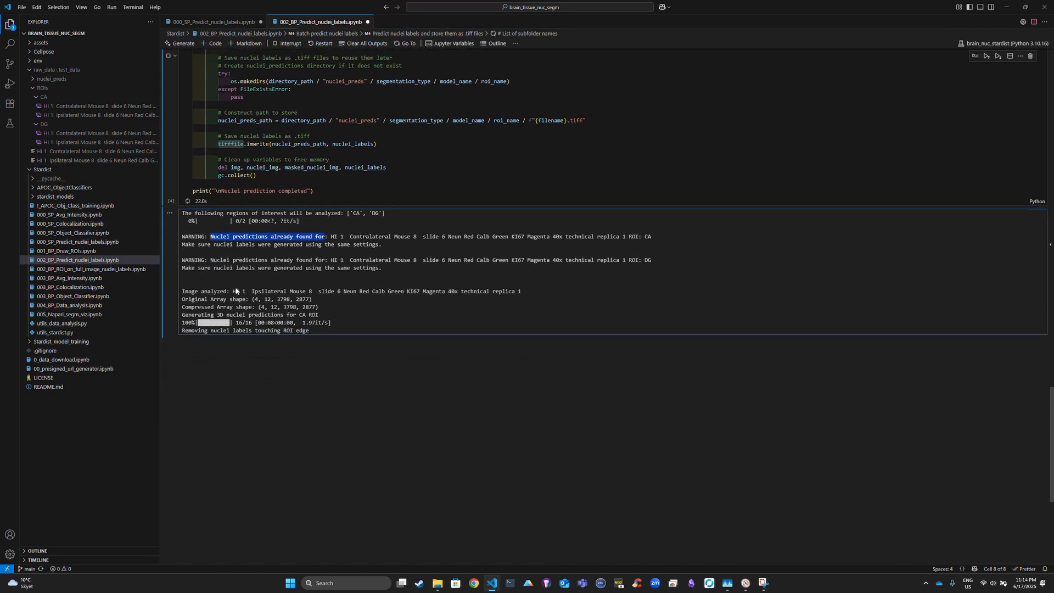
pyautogui.click(205, 292)
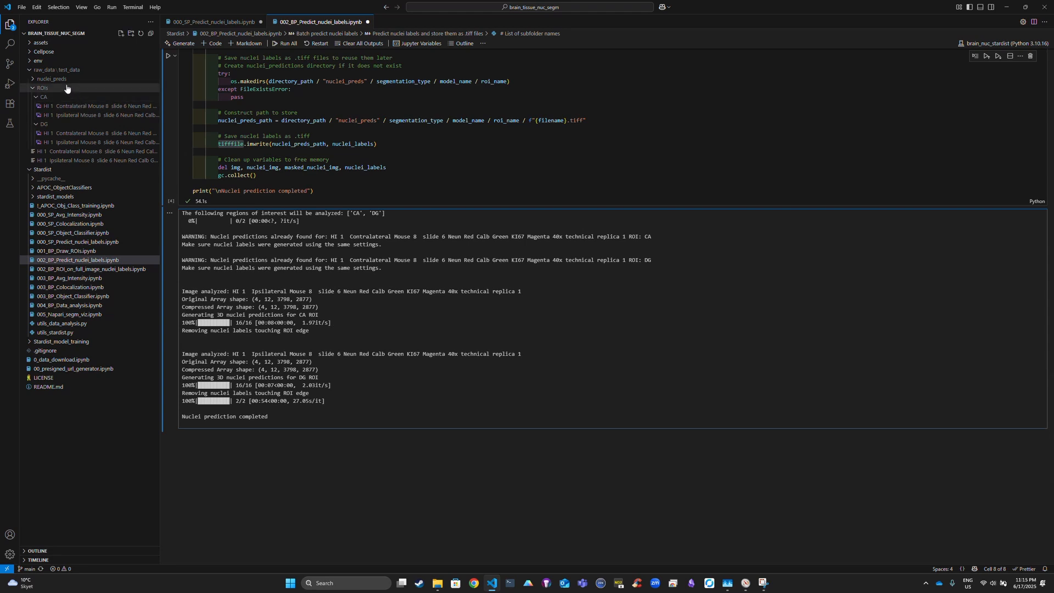
# Expand the nuclei_preds folder down to the CA and DG subfolders of 3D/MEC0.1 to check the saved label files
pyautogui.click(39, 79)
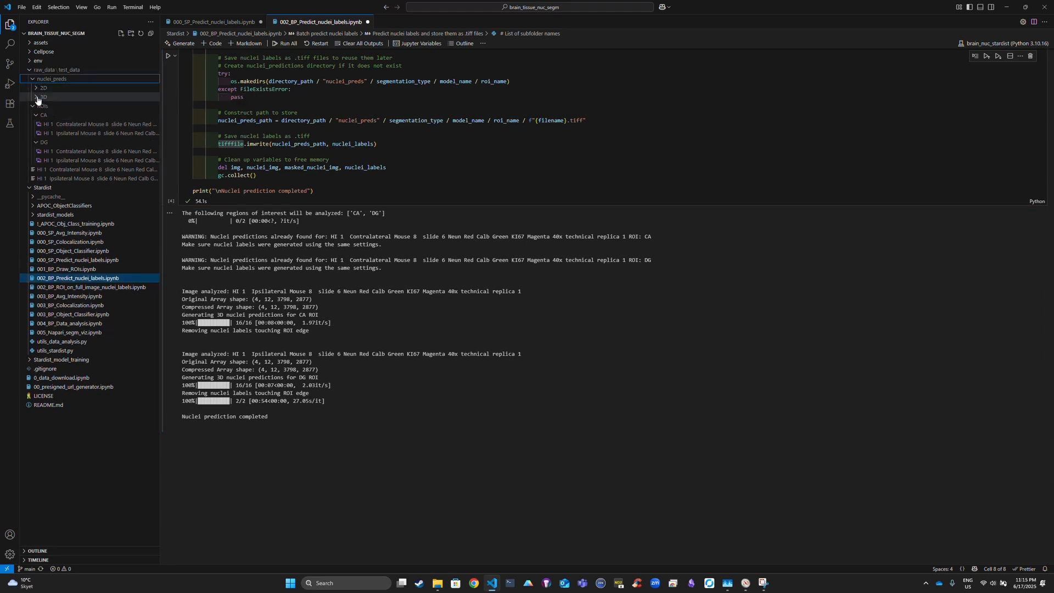
pyautogui.click(38, 98)
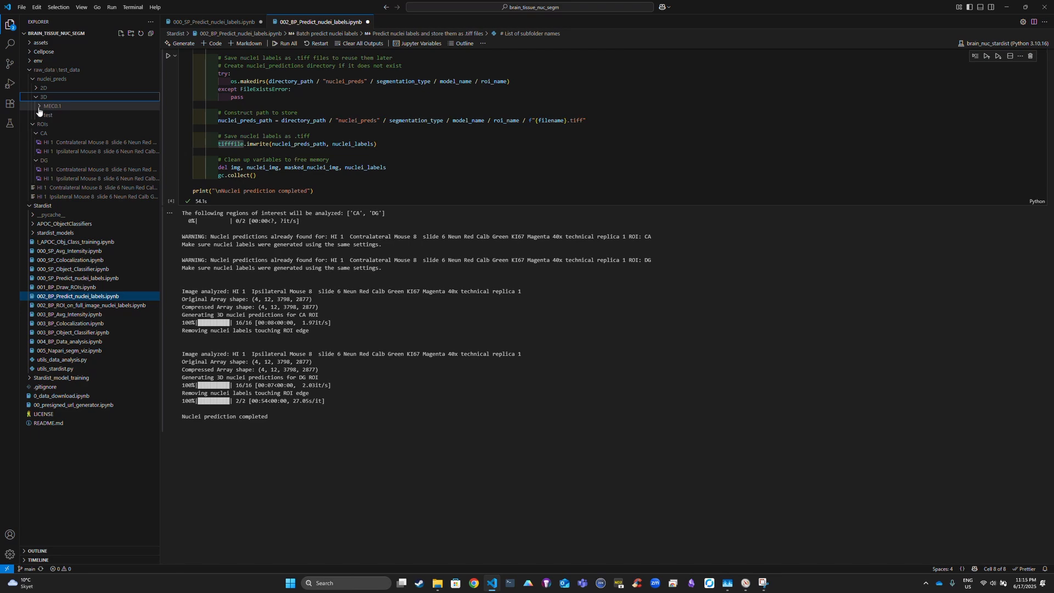
pyautogui.click(38, 107)
pyautogui.click(41, 143)
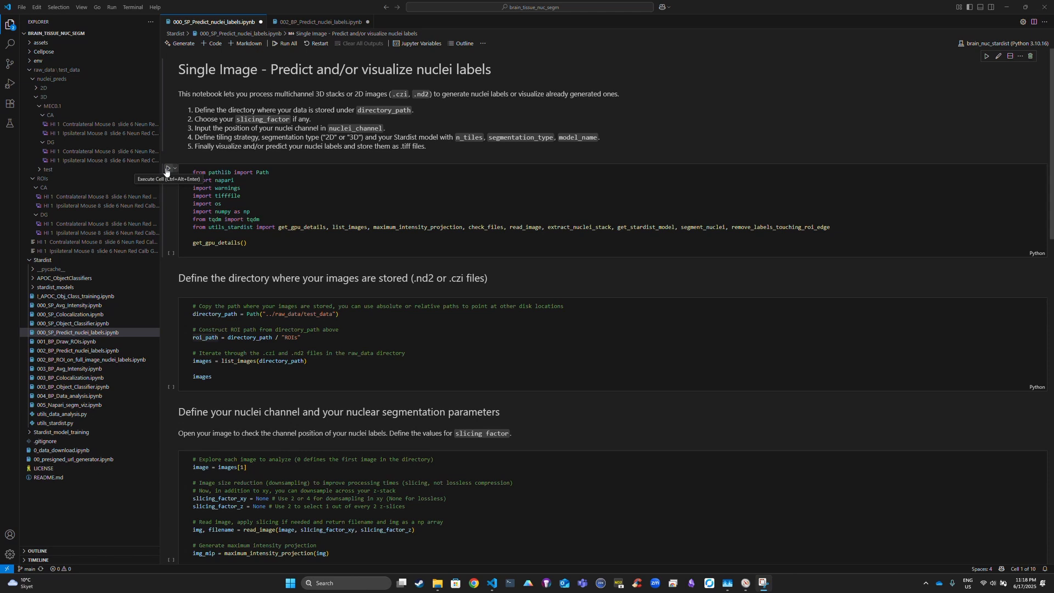
# Run the import and image directory cells in 000_SP_Predict_nuclei_labels.ipynb
pyautogui.click(165, 171)
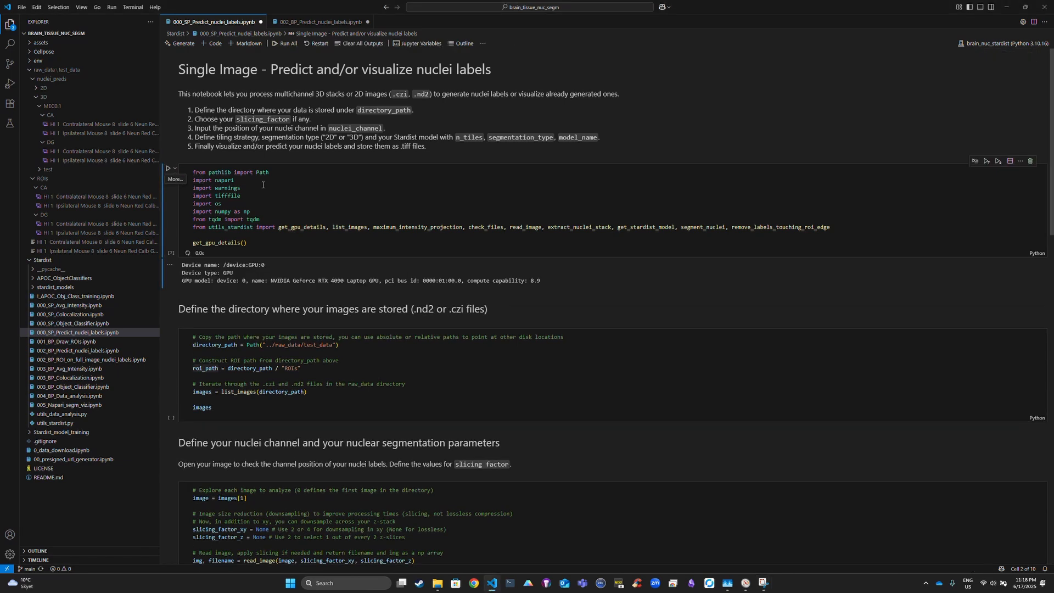
pyautogui.scroll(-3, 289, 183)
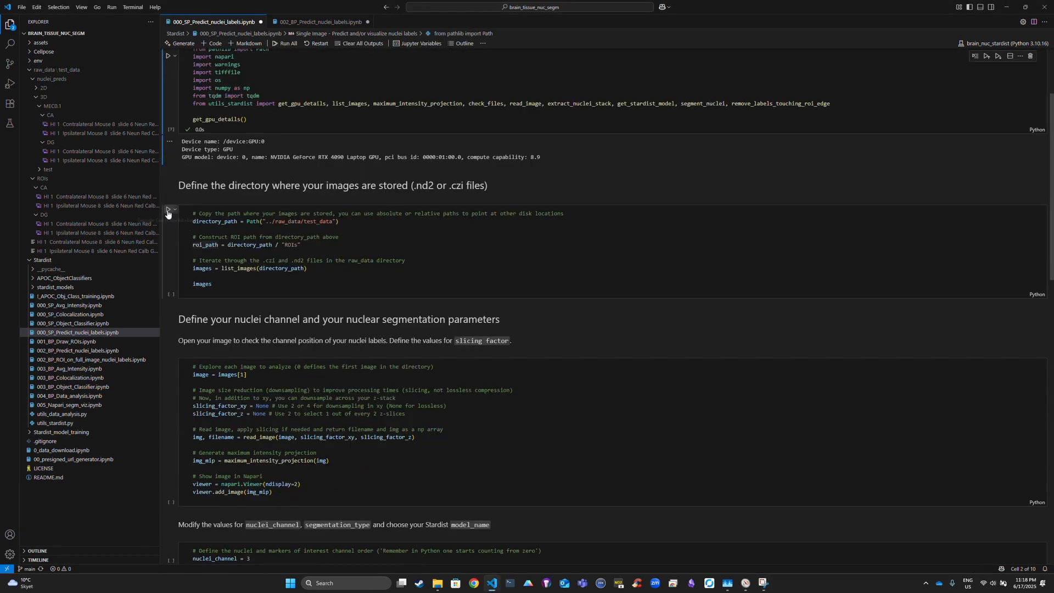
pyautogui.click(170, 216)
pyautogui.scroll(-4, 351, 203)
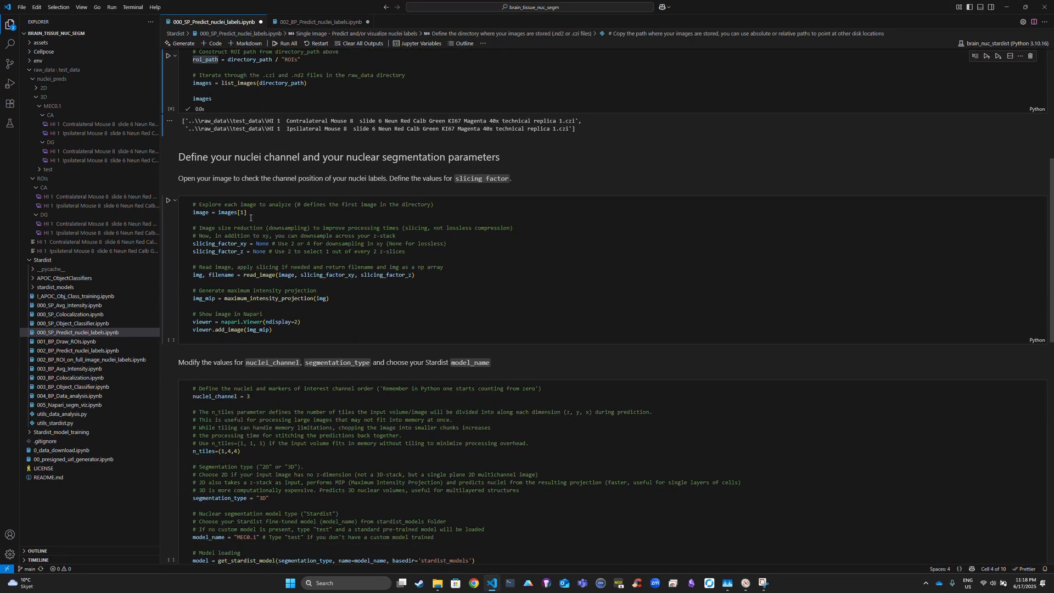
# Load images[1] as a maximum intensity projection in napari and place the editor and napari side by side
pyautogui.click(250, 218)
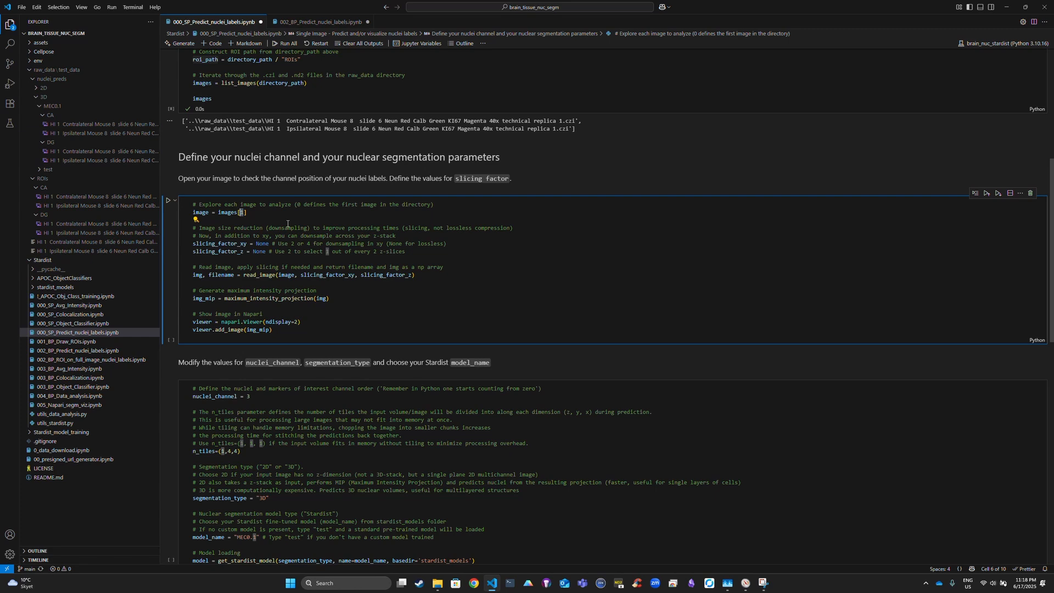
pyautogui.click(167, 202)
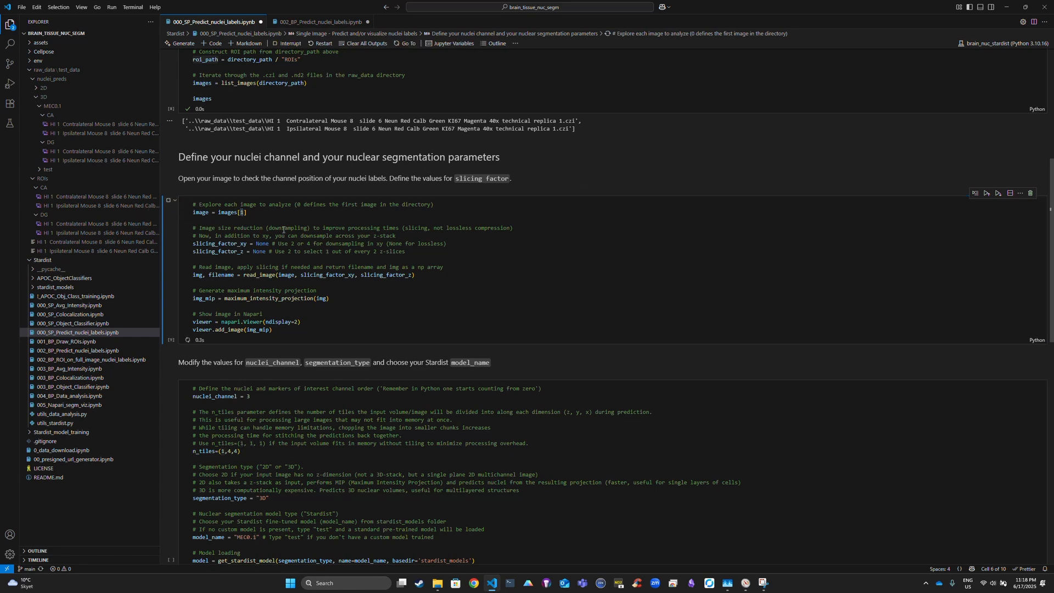
pyautogui.scroll(-5, 272, 242)
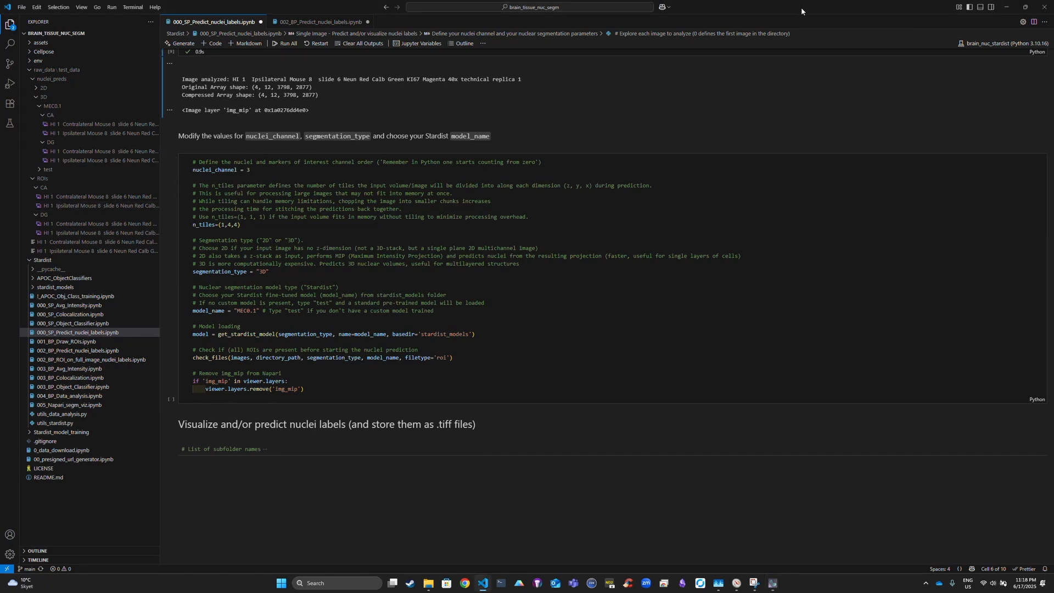
pyautogui.press('super+Right')
pyautogui.click(144, 222)
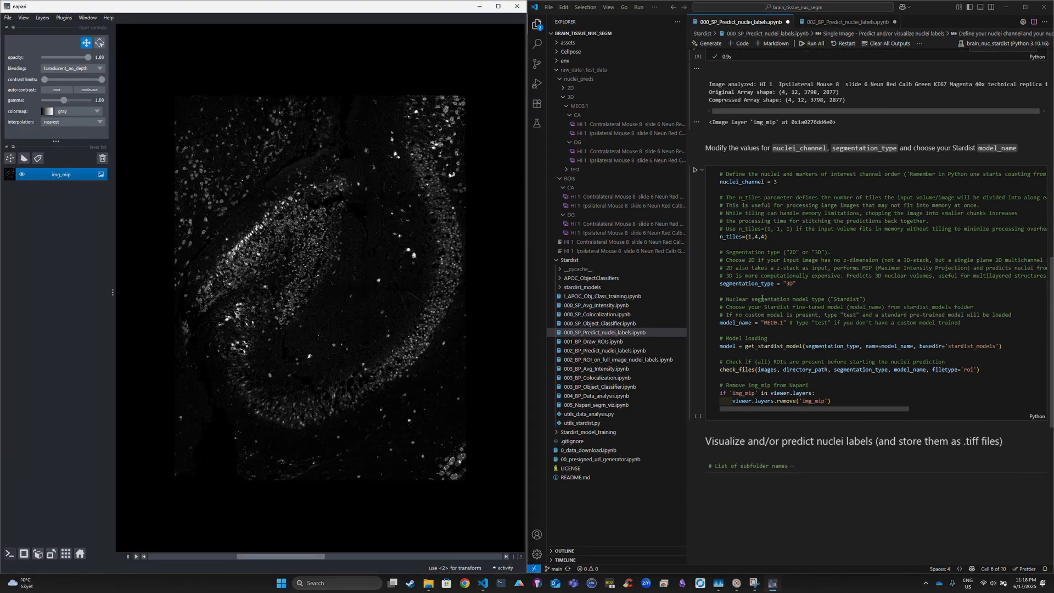
# Run the 3D MEC0.1 parameter cell and the nuclei label cell to load the stored CA and DG labels into napari
pyautogui.scroll(-2, 782, 202)
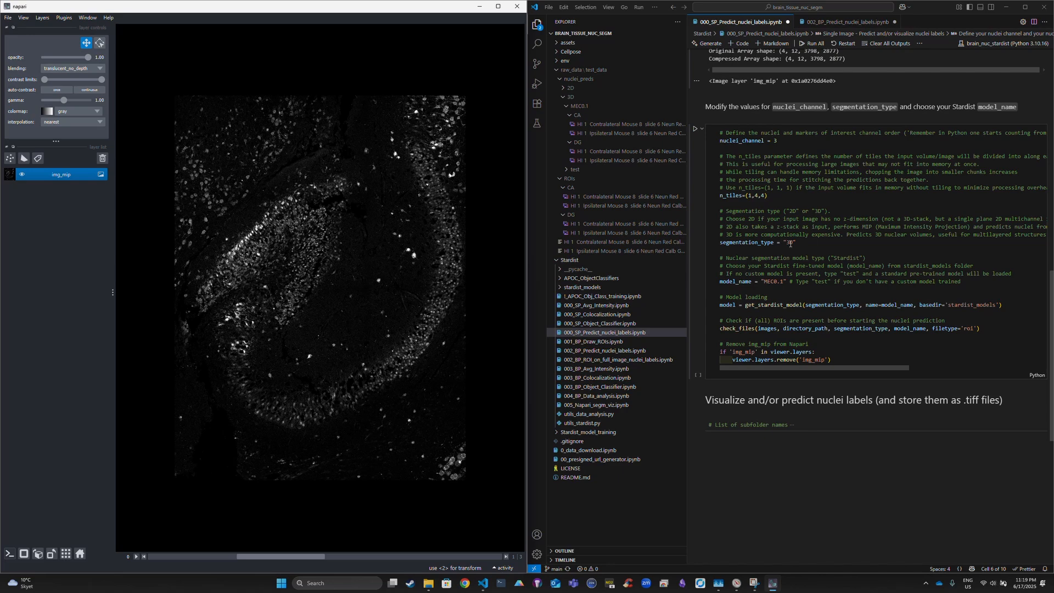
pyautogui.click(695, 128)
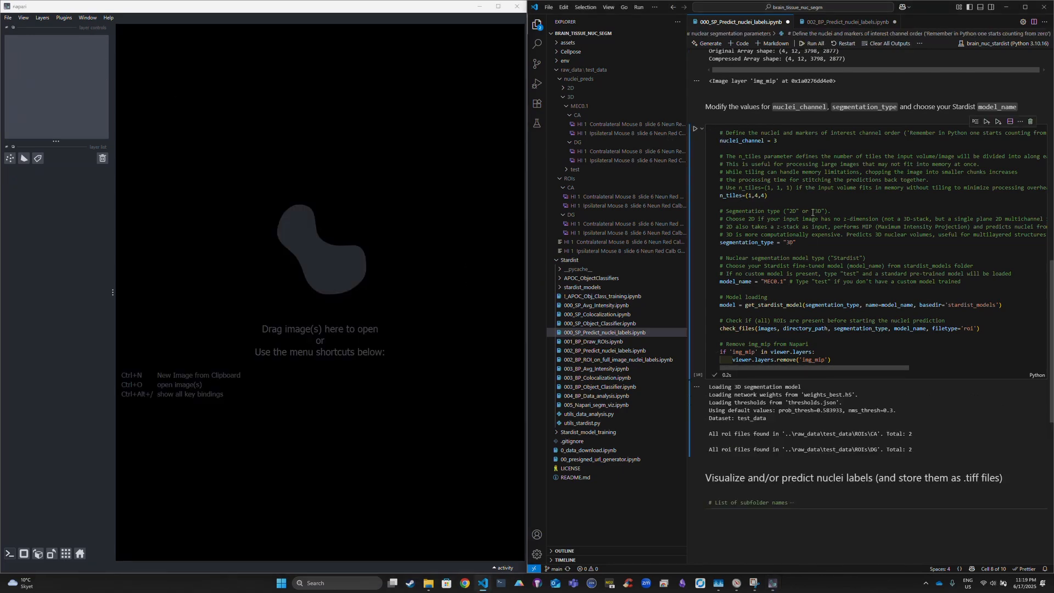
pyautogui.scroll(-5, 713, 313)
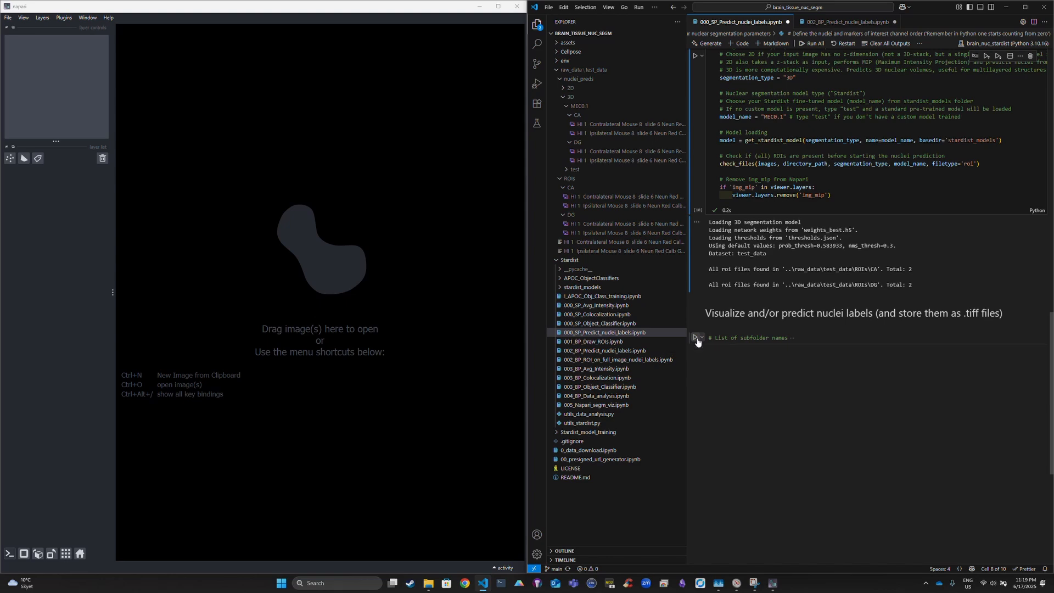
pyautogui.click(695, 337)
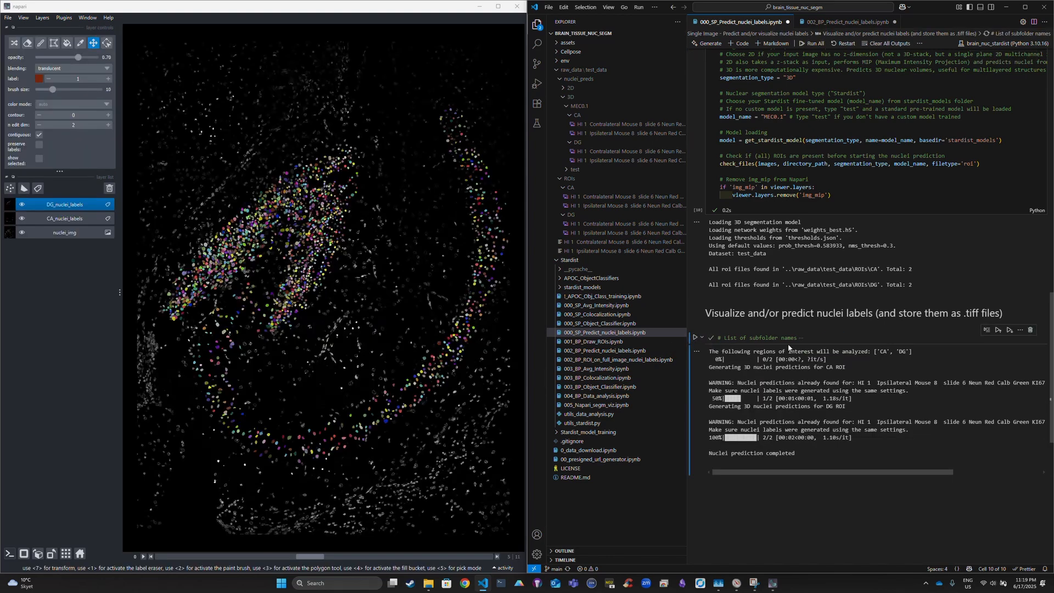
pyautogui.scroll(-3, 789, 346)
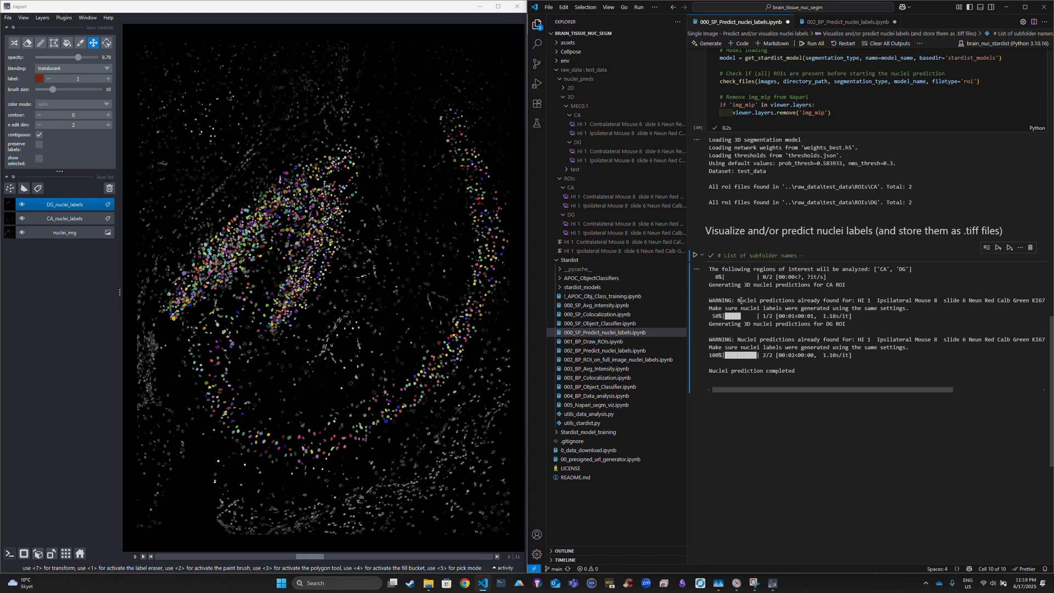
pyautogui.moveTo(739, 300); pyautogui.dragTo(883, 300)
pyautogui.scroll(-2, 742, 278)
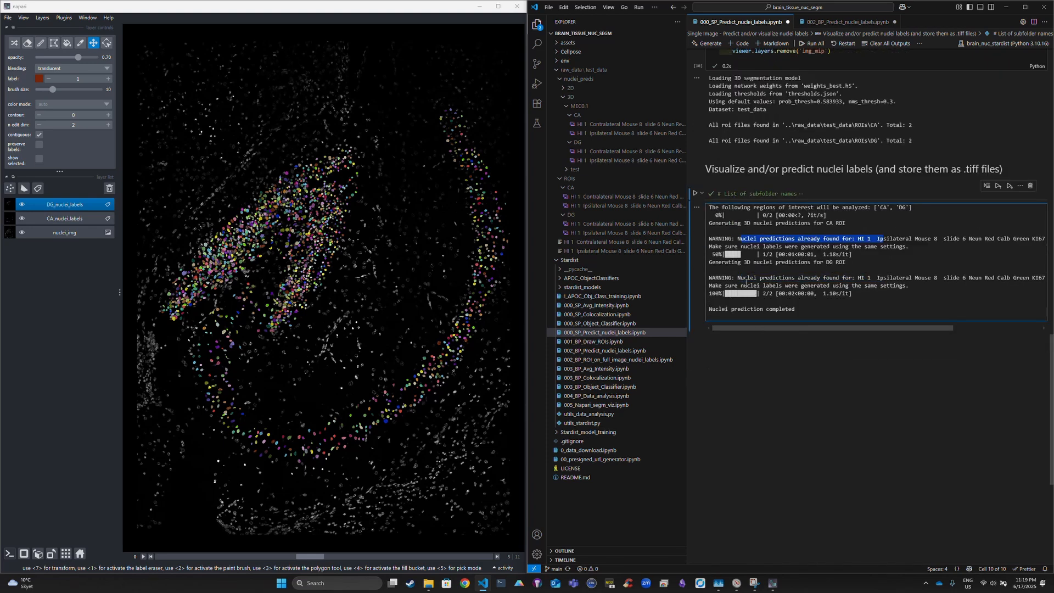
pyautogui.moveTo(739, 277); pyautogui.dragTo(802, 279)
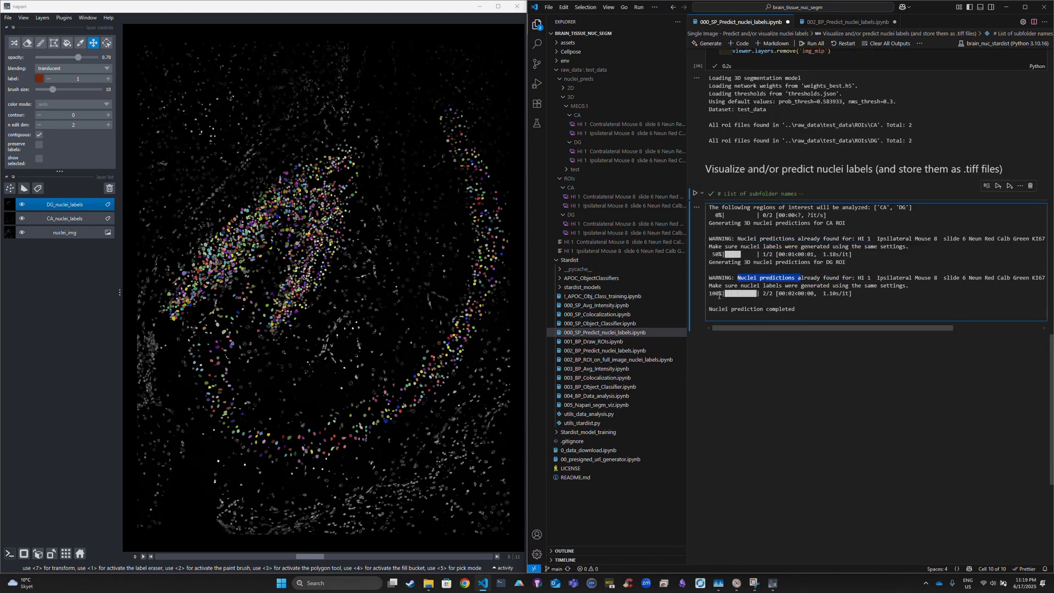
# Inspect the CA and DG nuclei labels at close range, through the z-slices and in 3D display
pyautogui.scroll(5, 224, 246)
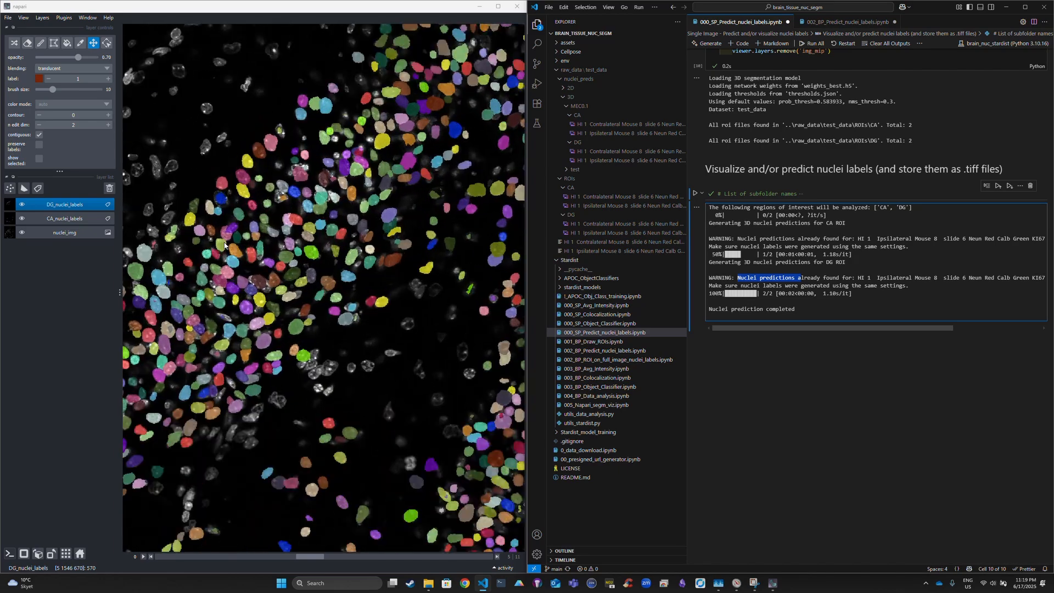
pyautogui.scroll(-5, 225, 245)
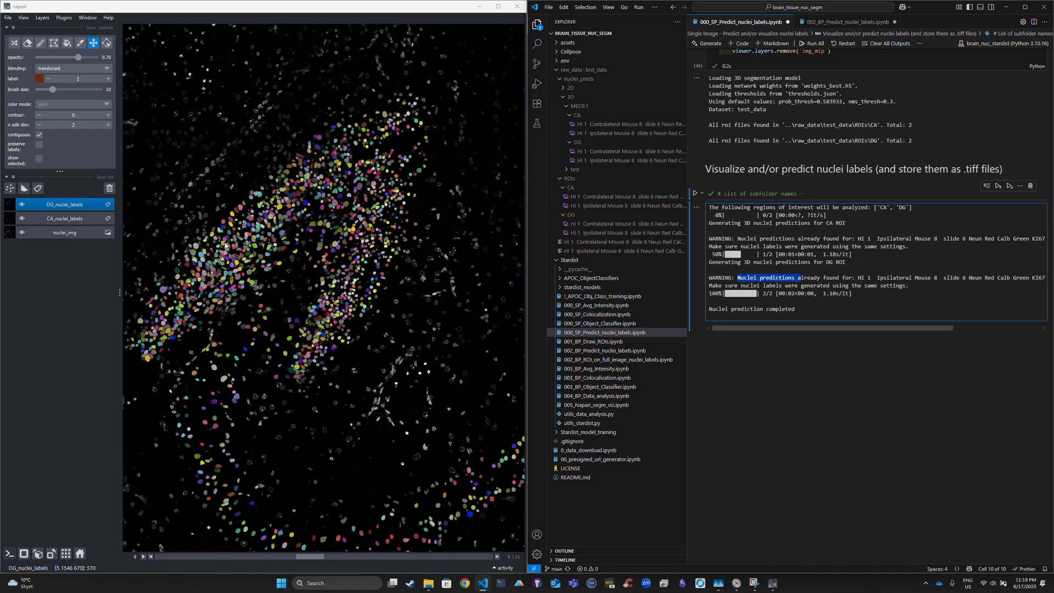
pyautogui.moveTo(283, 555); pyautogui.dragTo(379, 552)
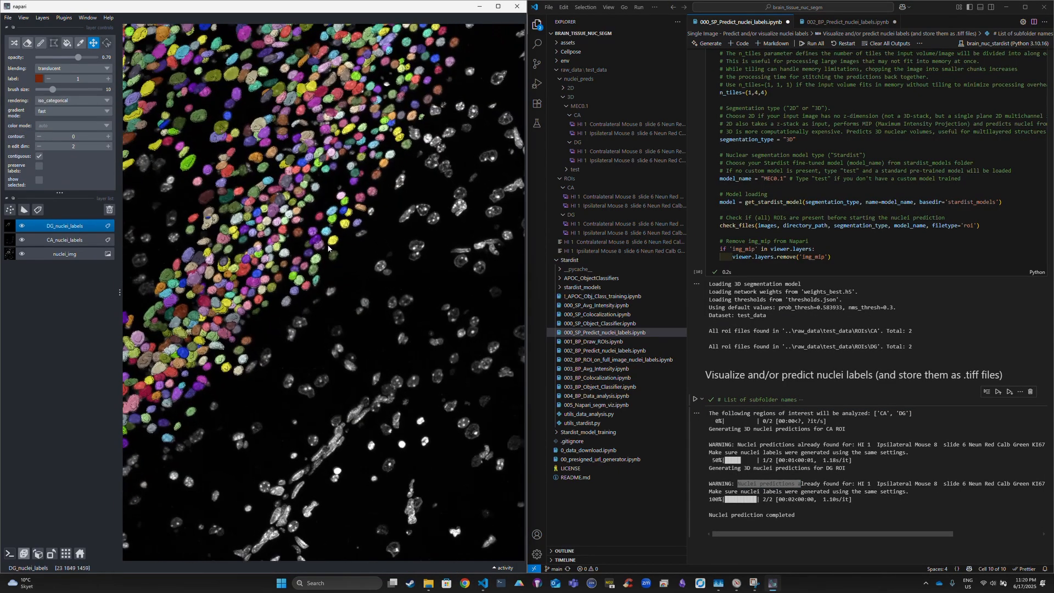
pyautogui.moveTo(328, 248); pyautogui.dragTo(287, 171)
pyautogui.scroll(-8, 288, 181)
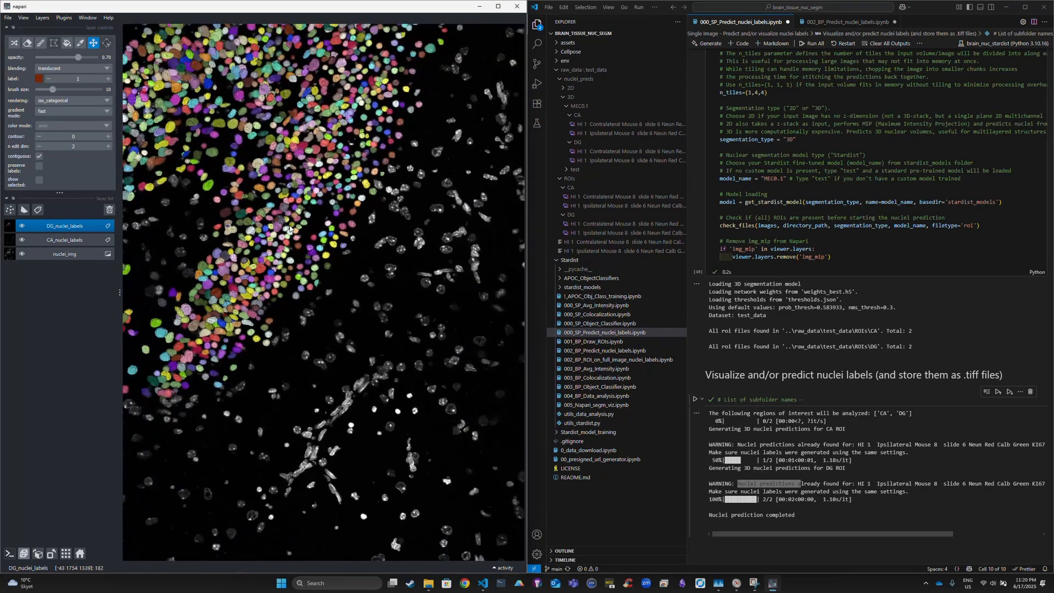
pyautogui.scroll(6, 293, 237)
pyautogui.scroll(-4, 414, 308)
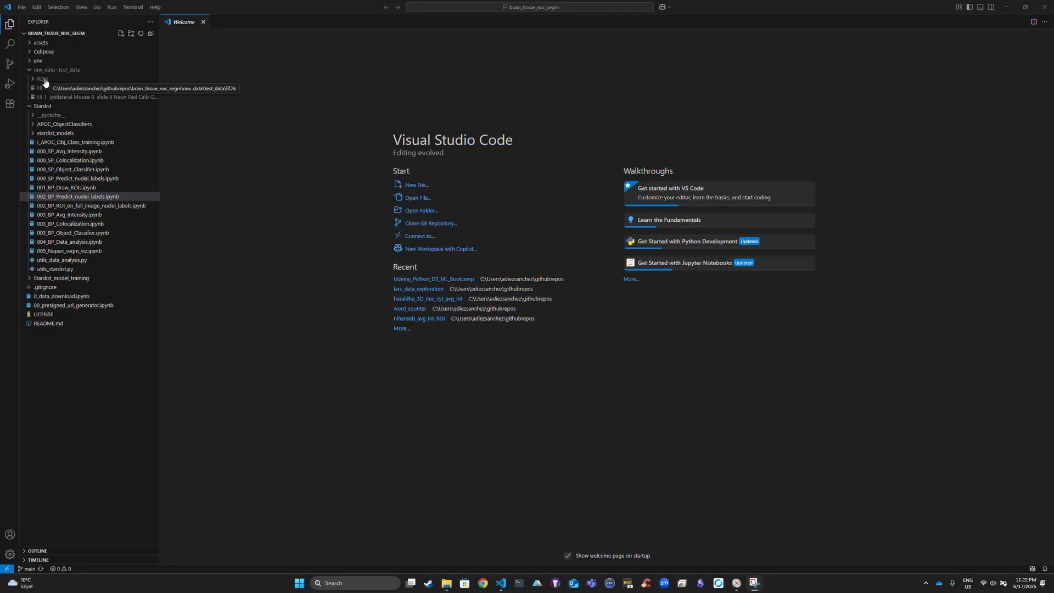
# Rename the ROIs folder in raw_data/test_data to _ROIs
pyautogui.click(45, 80)
pyautogui.rightClick(45, 80)
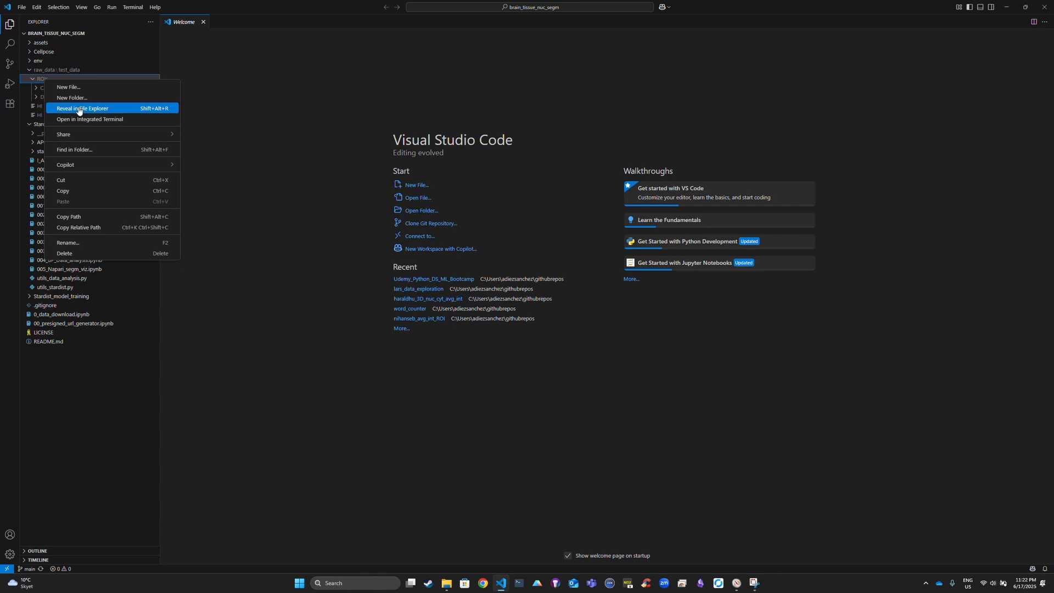
pyautogui.click(78, 245)
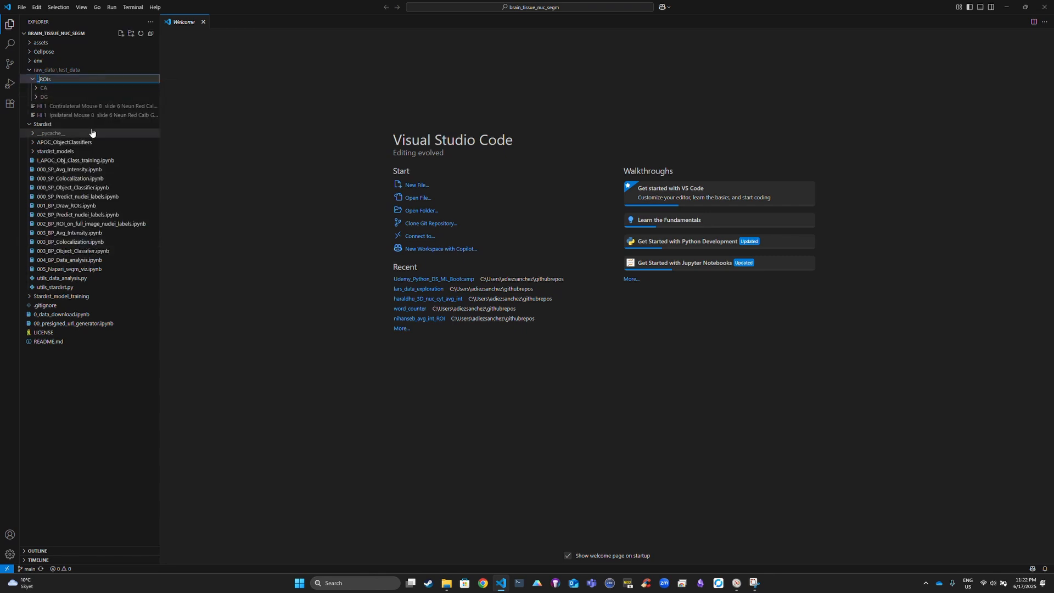
pyautogui.write('_')
pyautogui.press('Return')
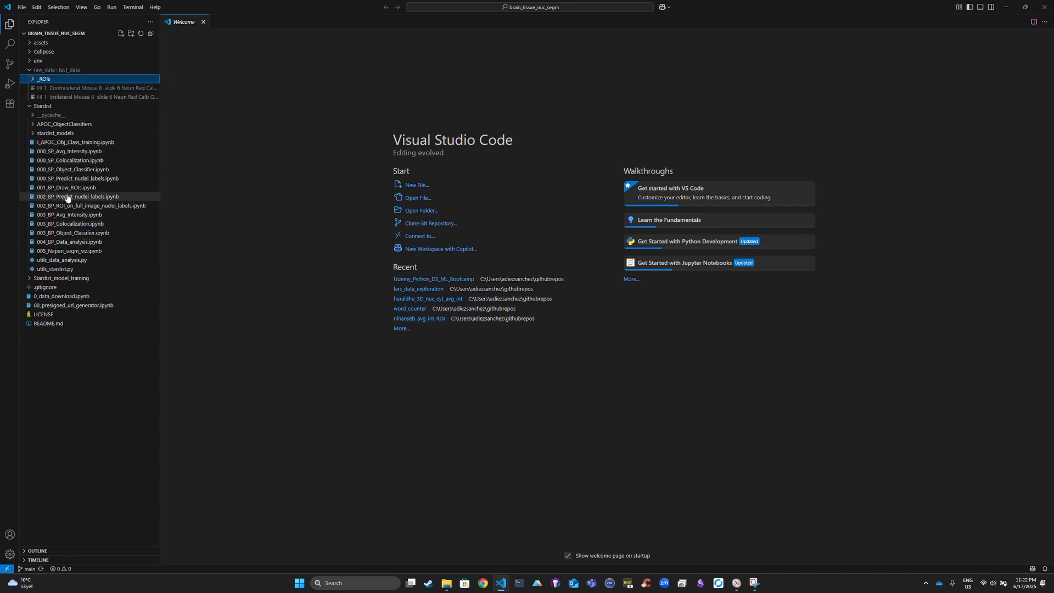
# Open 002_BP_Predict_nuclei_labels.ipynb and run its import and image directory cells
pyautogui.click(99, 198)
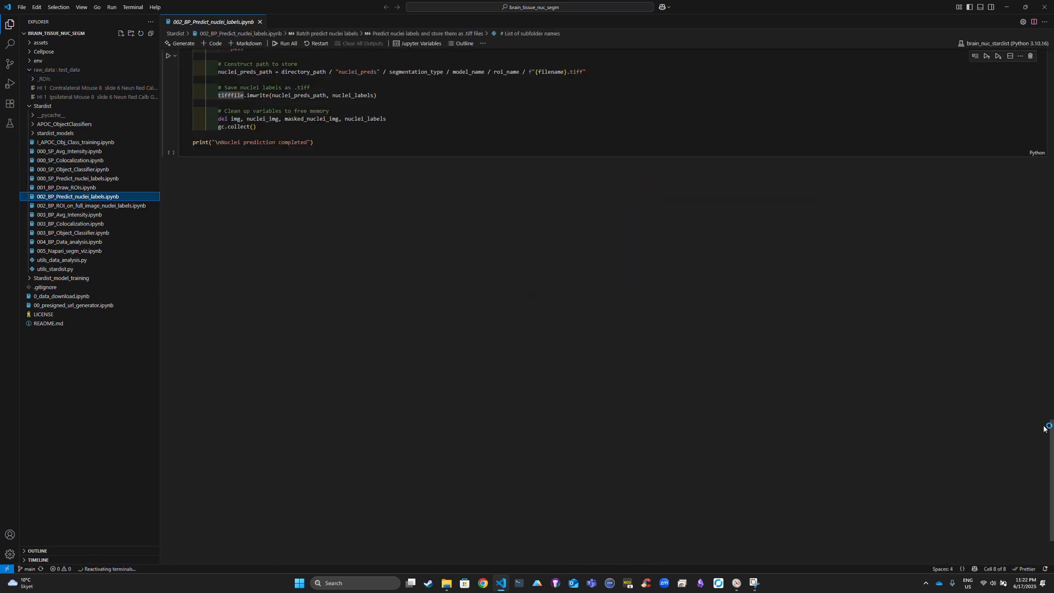
pyautogui.moveTo(1048, 428); pyautogui.dragTo(1047, 65)
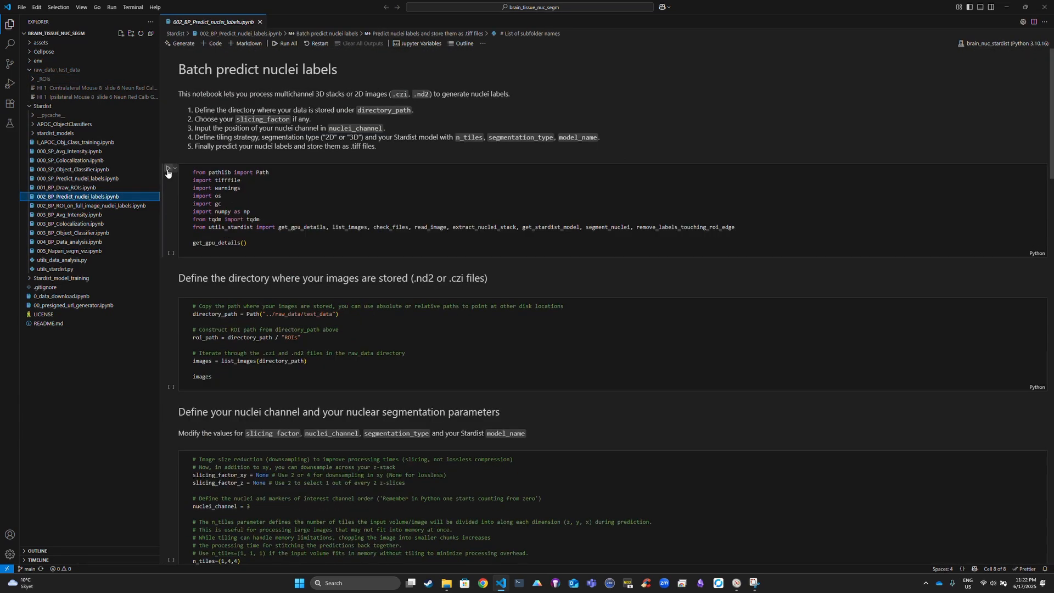
pyautogui.click(167, 172)
pyautogui.scroll(-3, 285, 237)
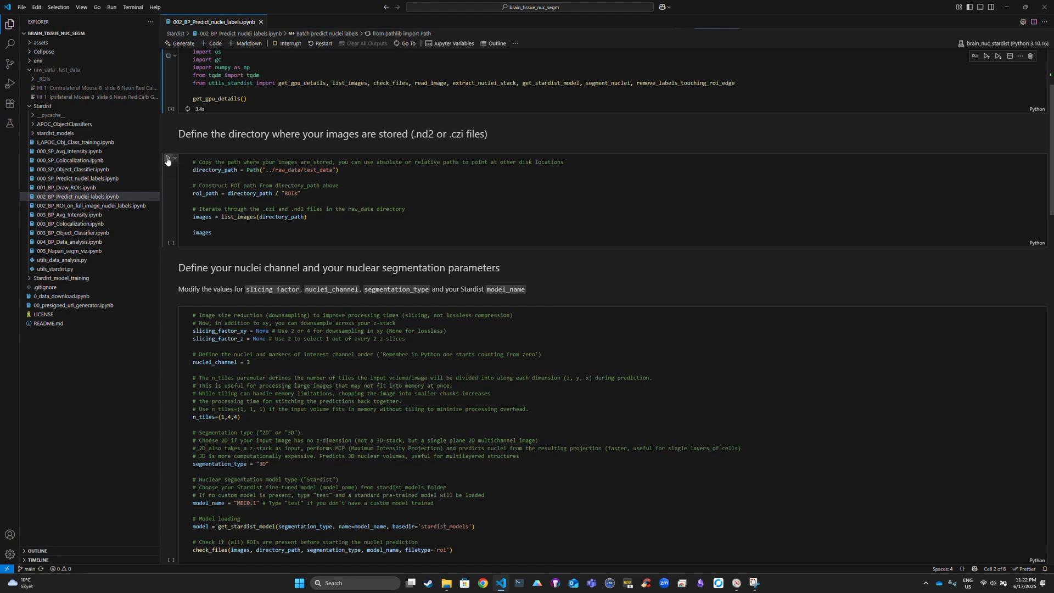
pyautogui.scroll(-3, 275, 198)
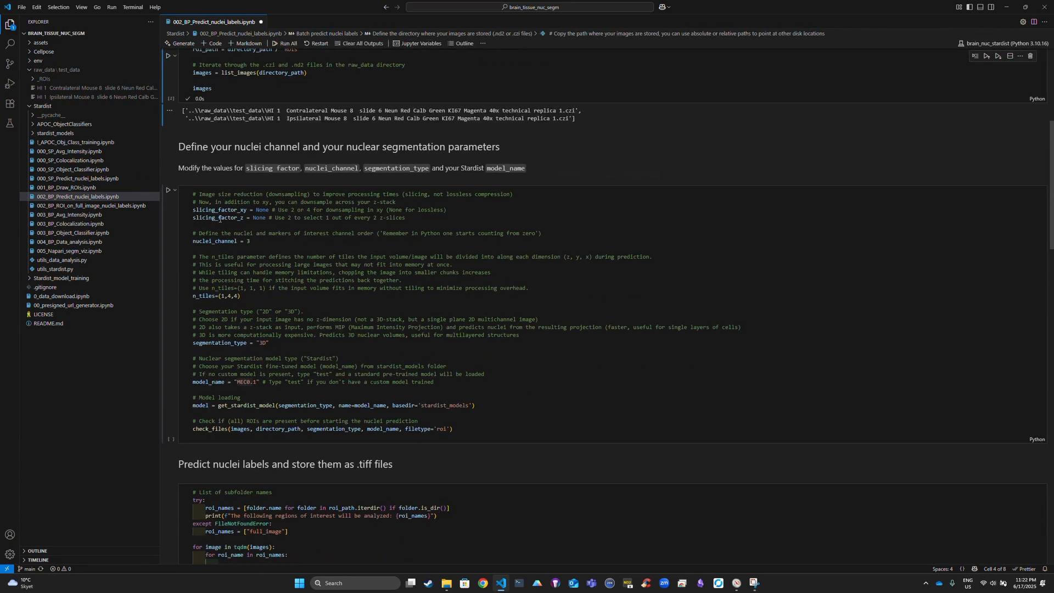
# Run the nuclei channel and segmentation parameter cell with segmentation type 3D and model MEC0.1
pyautogui.scroll(-1, 247, 215)
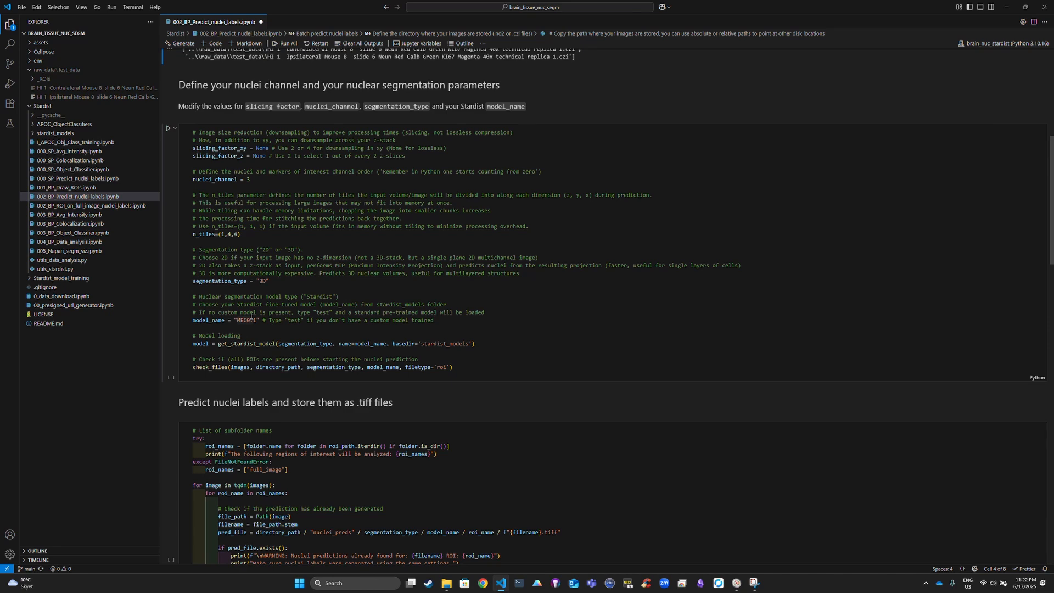
pyautogui.scroll(-1, 217, 241)
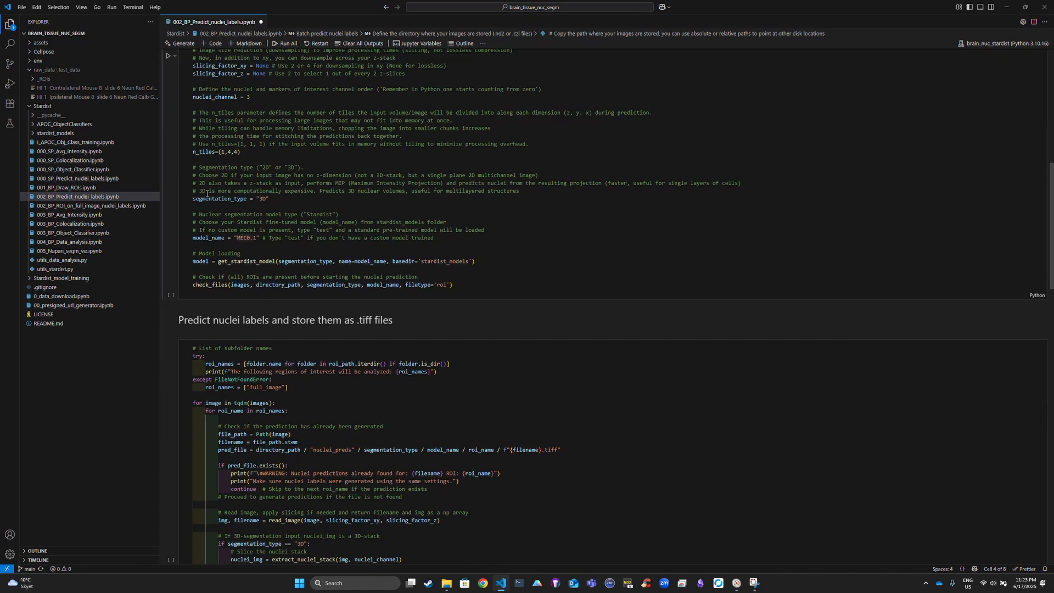
pyautogui.click(169, 57)
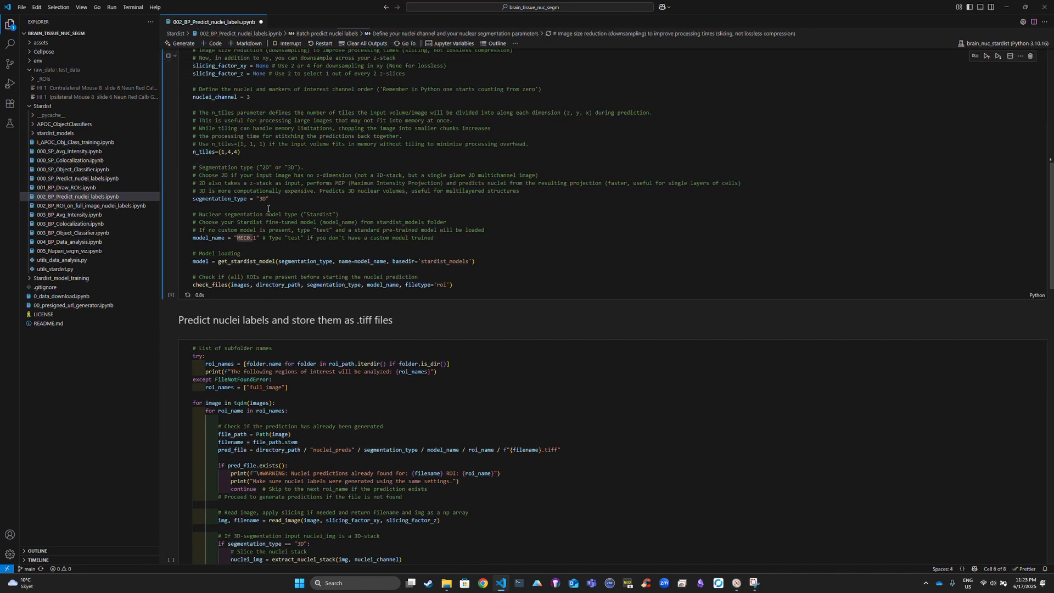
# Run the batch prediction cell to generate full_image nuclei labels for the test images and store them as .tiff files
pyautogui.scroll(-2, 181, 227)
pyautogui.scroll(-2, 179, 225)
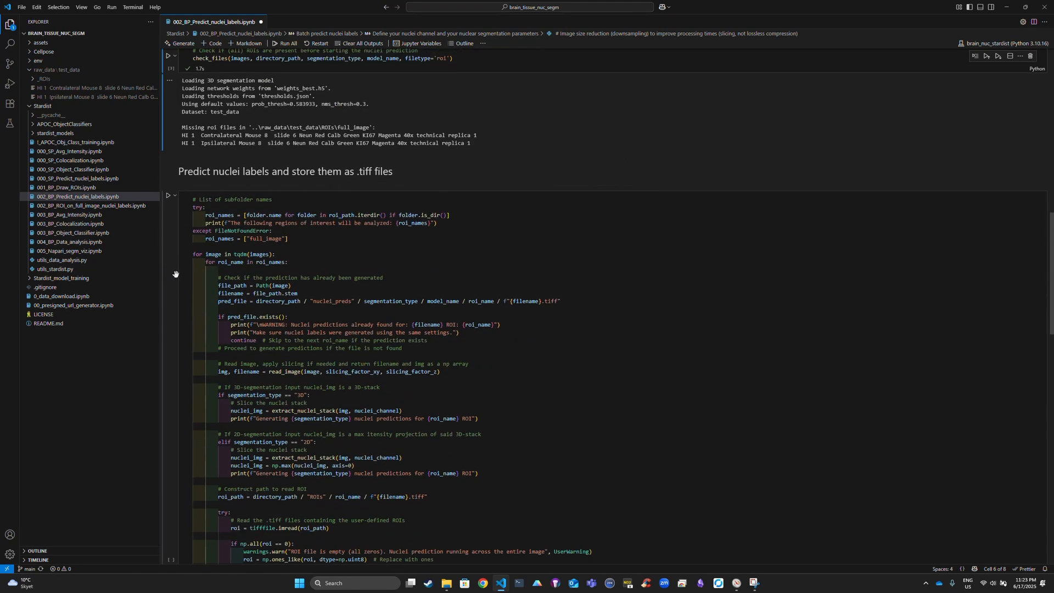
pyautogui.click(169, 210)
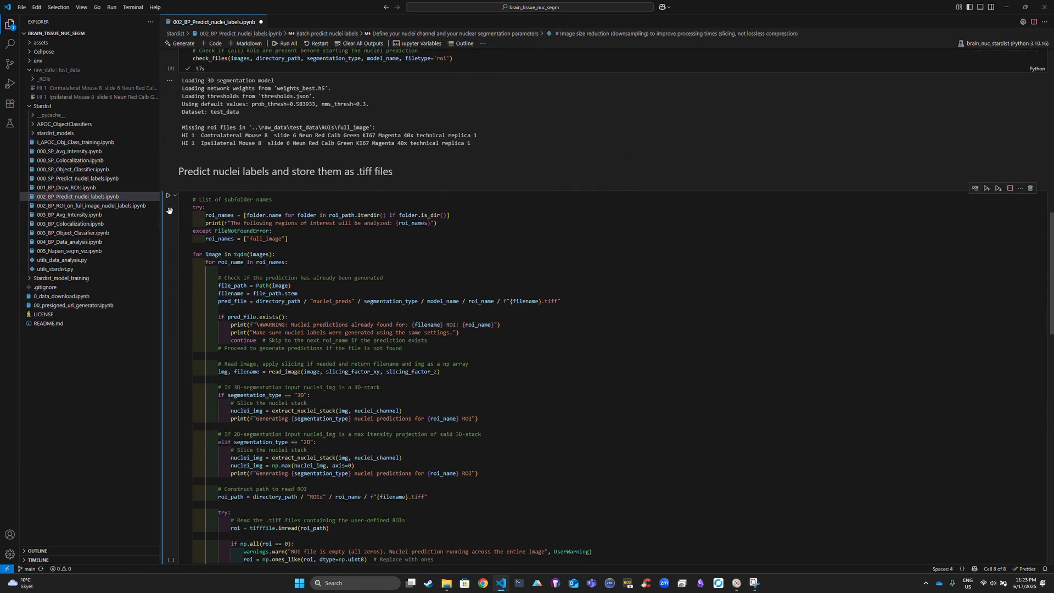
pyautogui.doubleClick(170, 210)
pyautogui.click(168, 195)
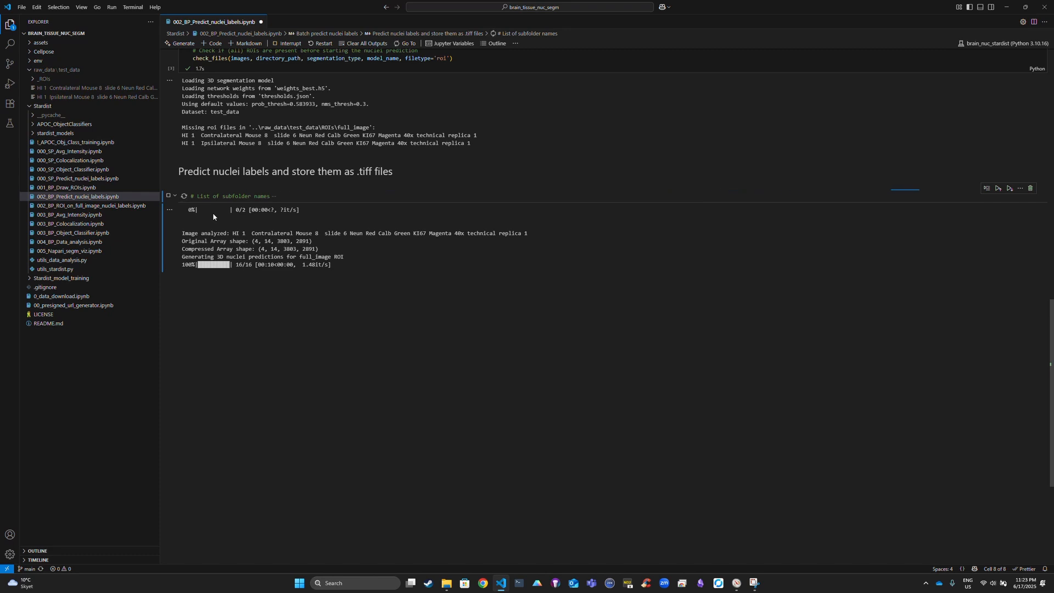
pyautogui.moveTo(283, 257); pyautogui.dragTo(345, 257)
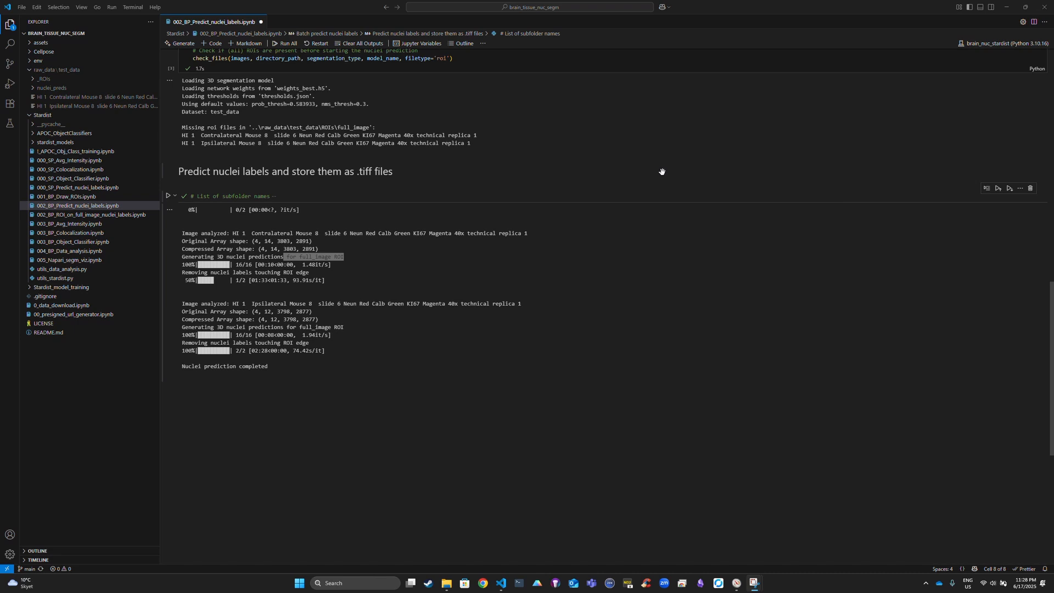
# Rename the _ROIs folder in raw_data/test_data back to ROIs
pyautogui.click(44, 79)
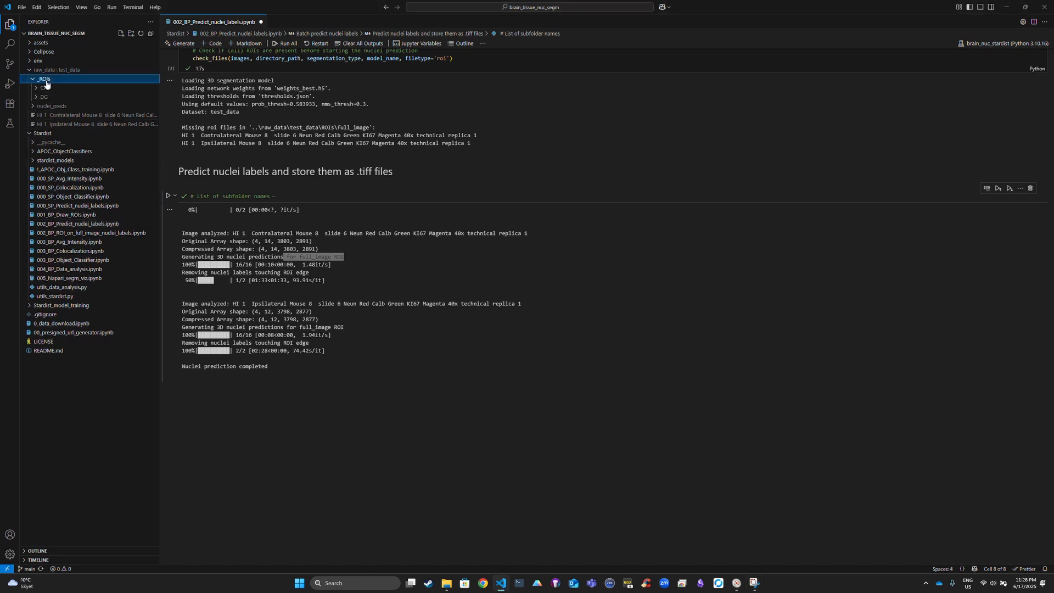
pyautogui.rightClick(46, 83)
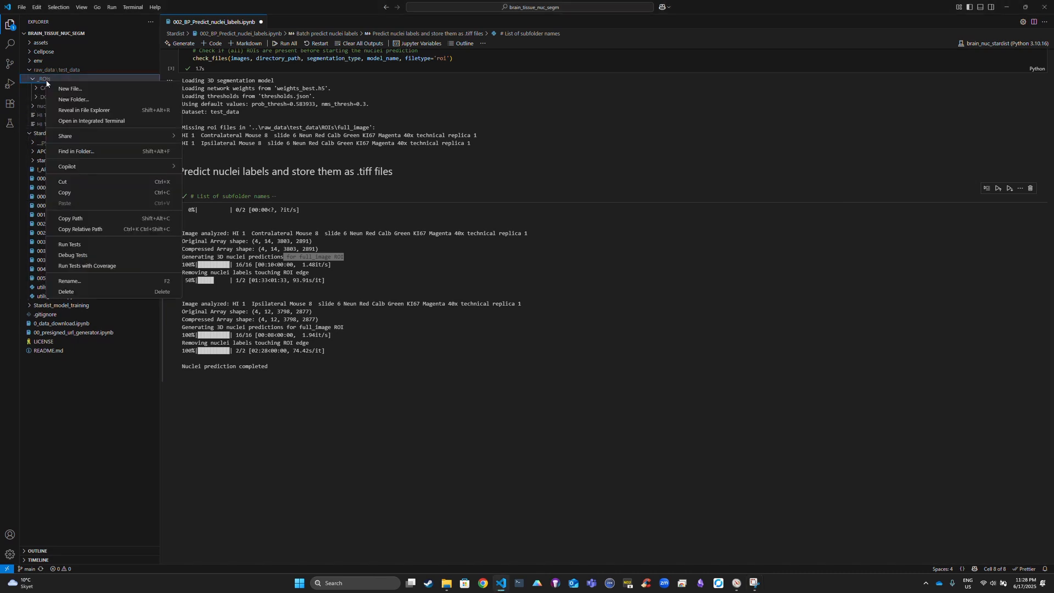
pyautogui.click(85, 281)
pyautogui.press('Home')
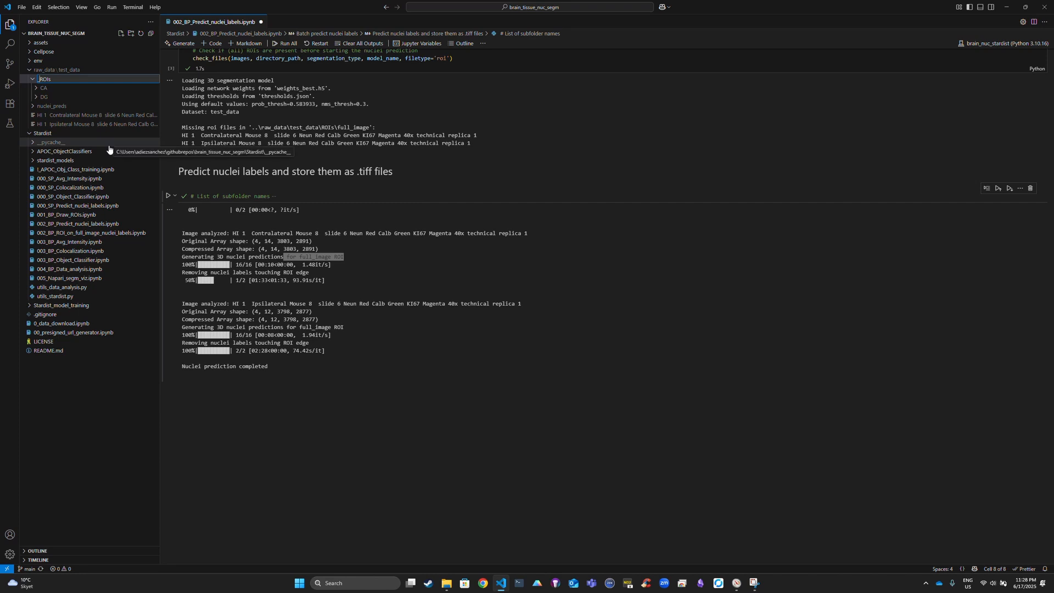
pyautogui.press('Delete')
pyautogui.press('Return')
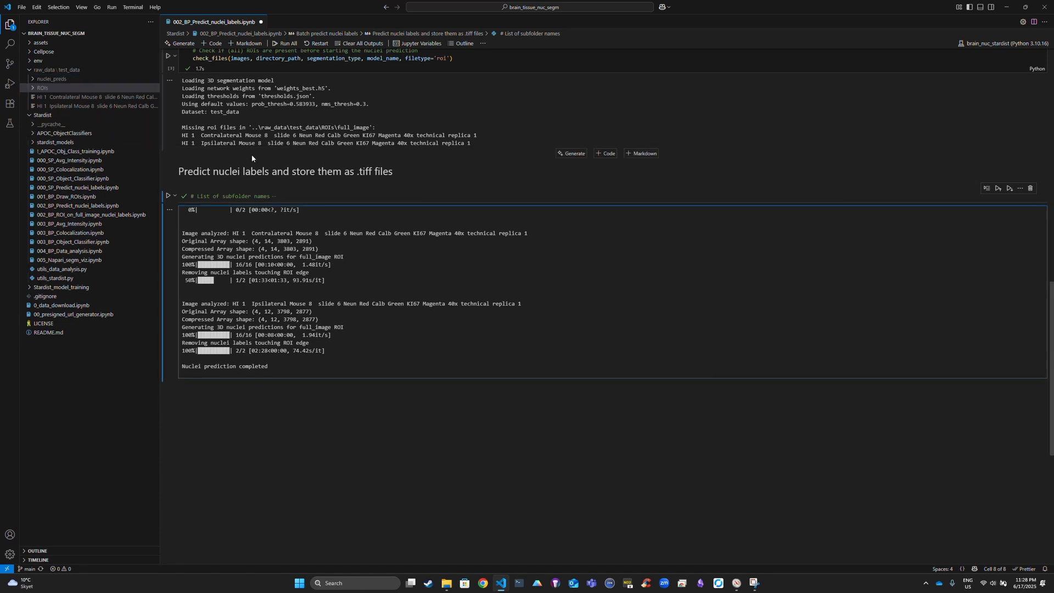
# Open 002_BP_ROI_on_full_image_nuclei_labels.ipynb and run its import cell with the brain_nuc_stardist (Python 3.10.16) kernel
pyautogui.click(80, 217)
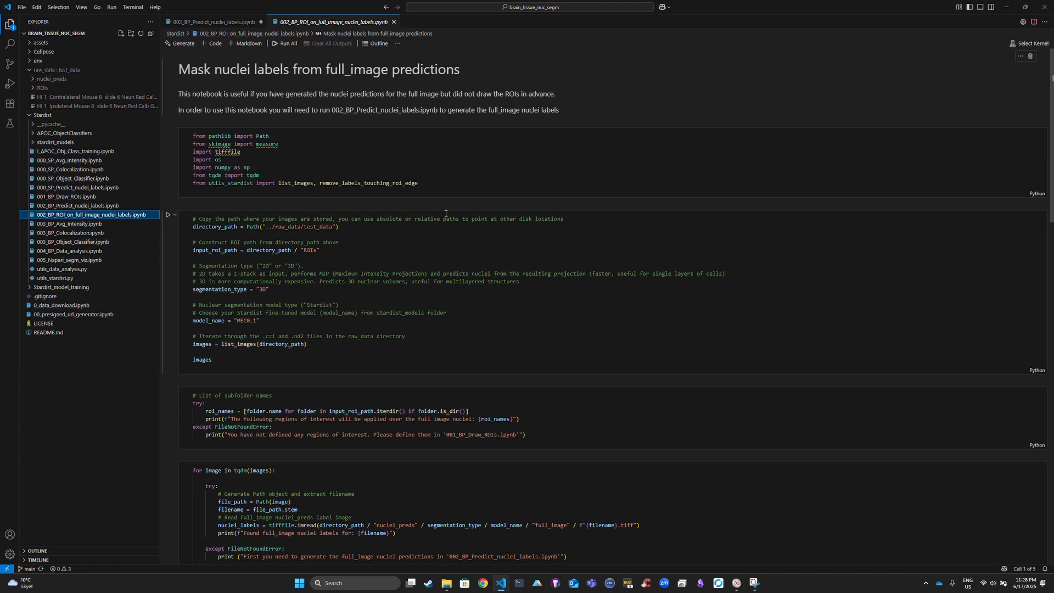
pyautogui.click(1026, 43)
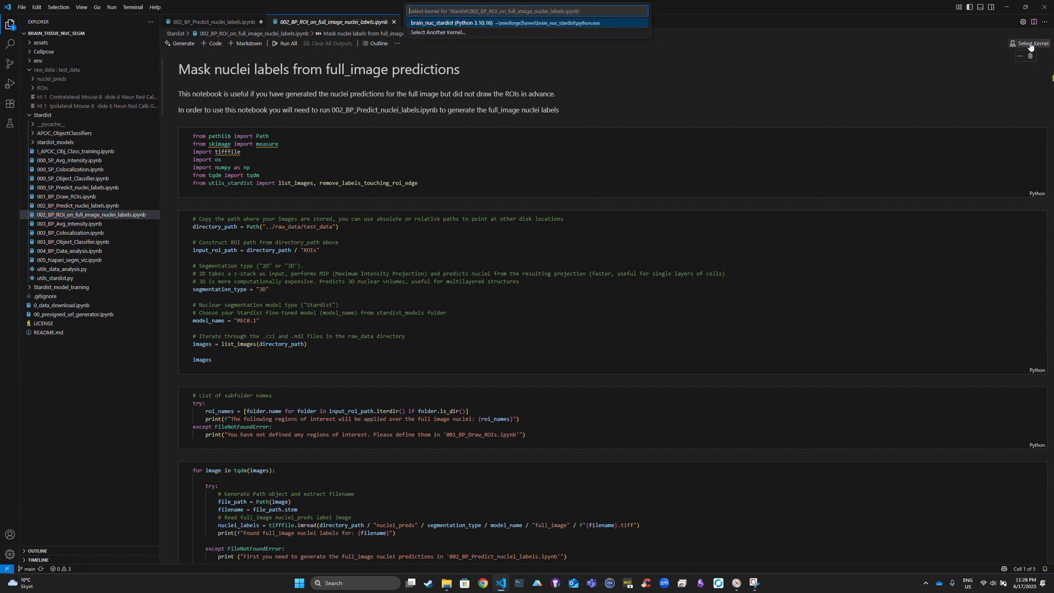
pyautogui.click(450, 23)
pyautogui.hotkey('shift', 'Return')
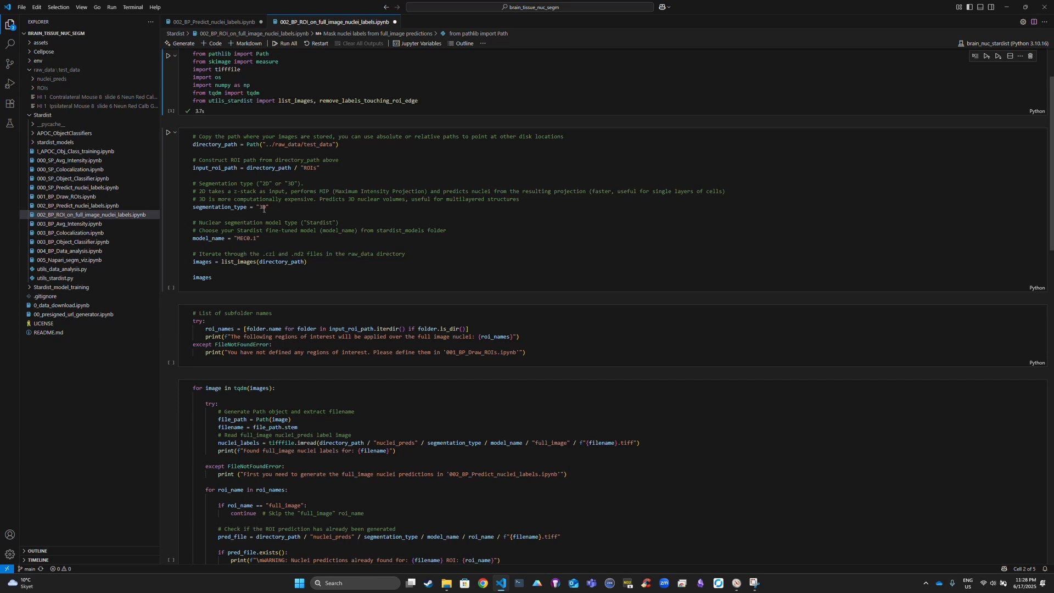
# Run the directory and model settings cell (3D, MEC0.1) and the cell that lists the ROI subfolders
pyautogui.click(257, 239)
pyautogui.hotkey('shift', 'Return')
pyautogui.scroll(-5, 238, 197)
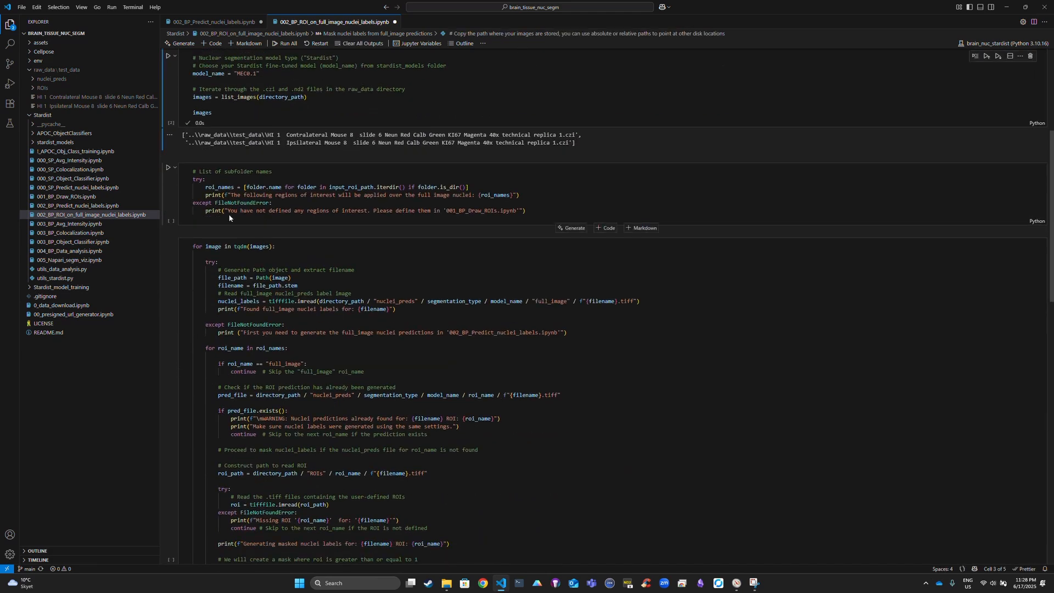
pyautogui.click(168, 168)
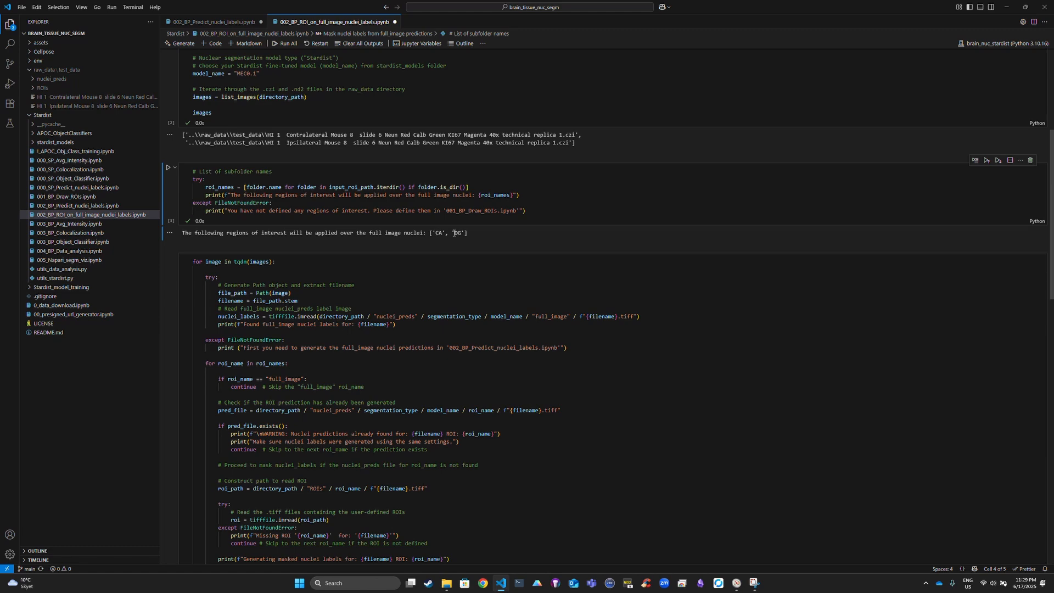
# Run the masking cell to derive CA and DG nuclei labels from the full_image predictions
pyautogui.scroll(-4, 454, 233)
pyautogui.click(168, 134)
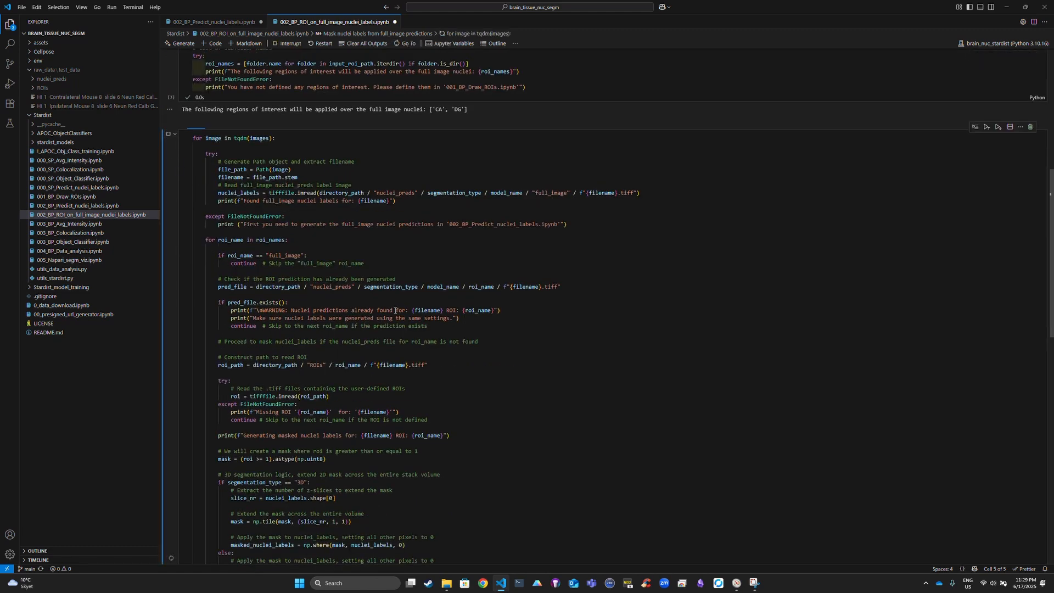
pyautogui.scroll(-10, 395, 311)
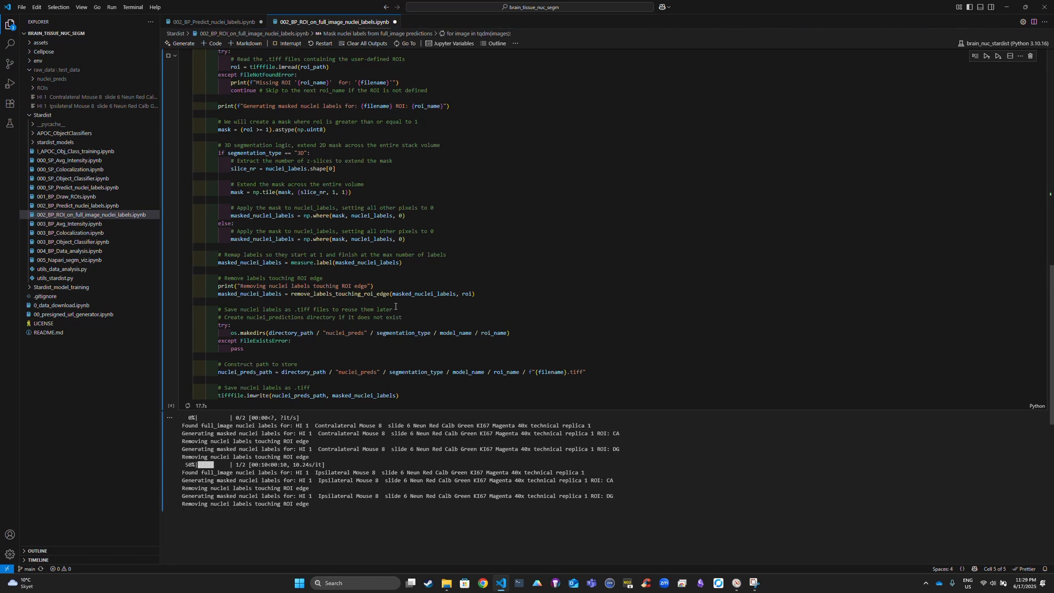
# Expand nuclei_preds/3D/MEC0.1 and its CA and DG folders to check the stored label files
pyautogui.click(32, 80)
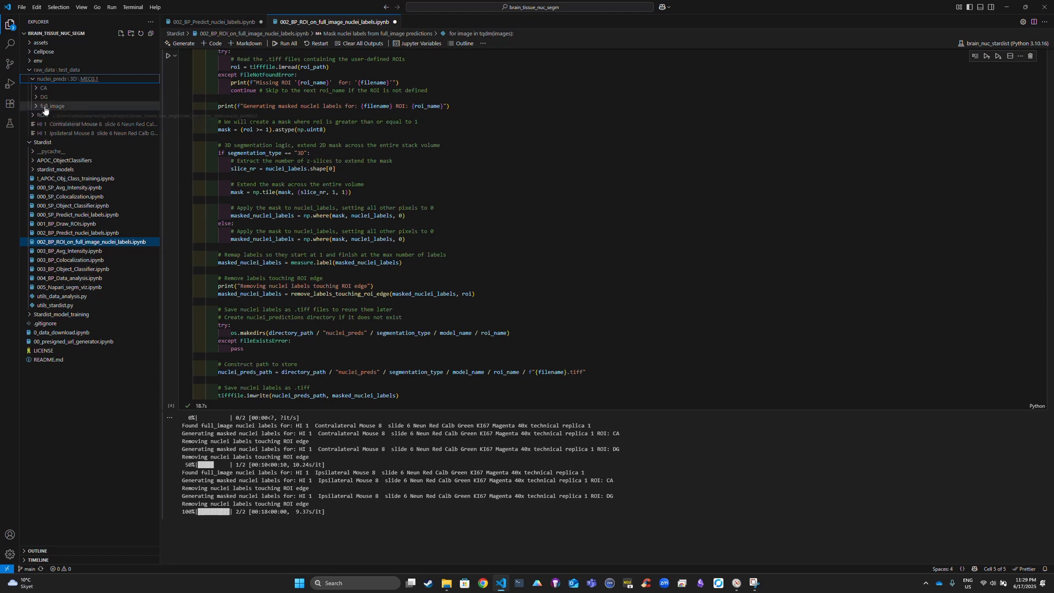
pyautogui.click(36, 89)
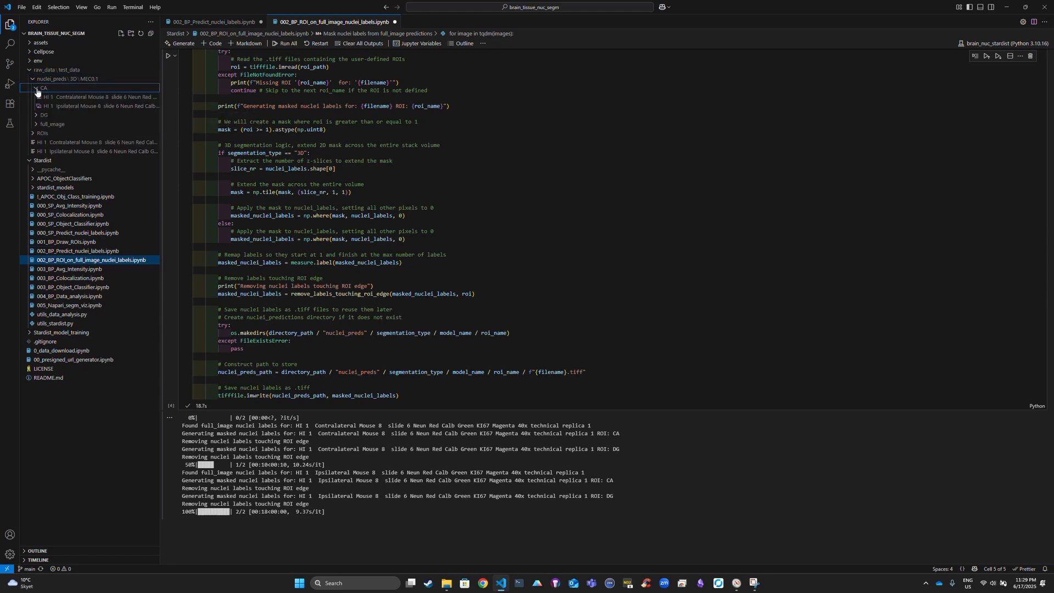
pyautogui.click(36, 116)
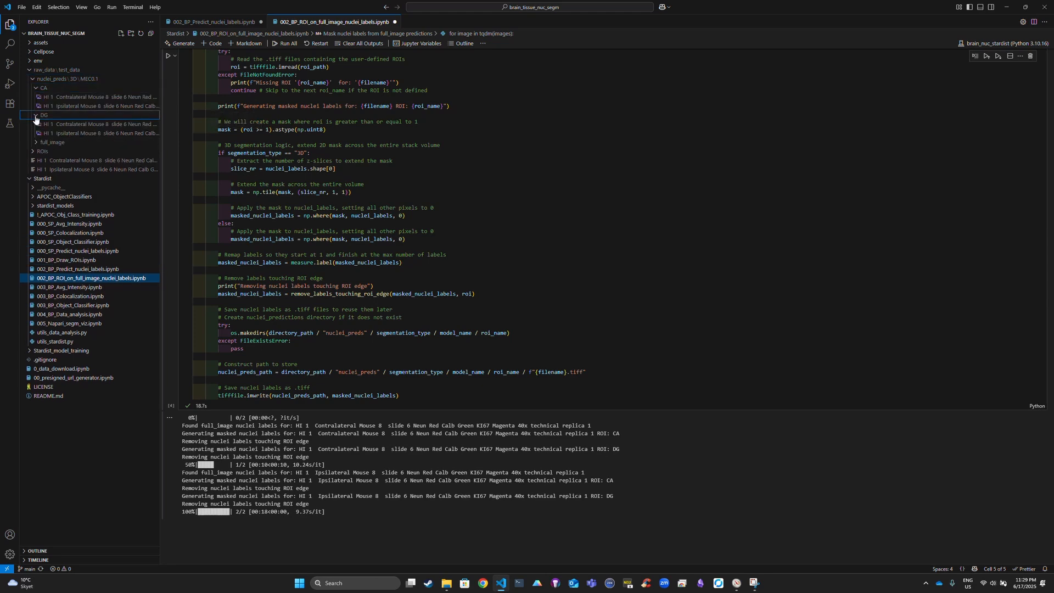